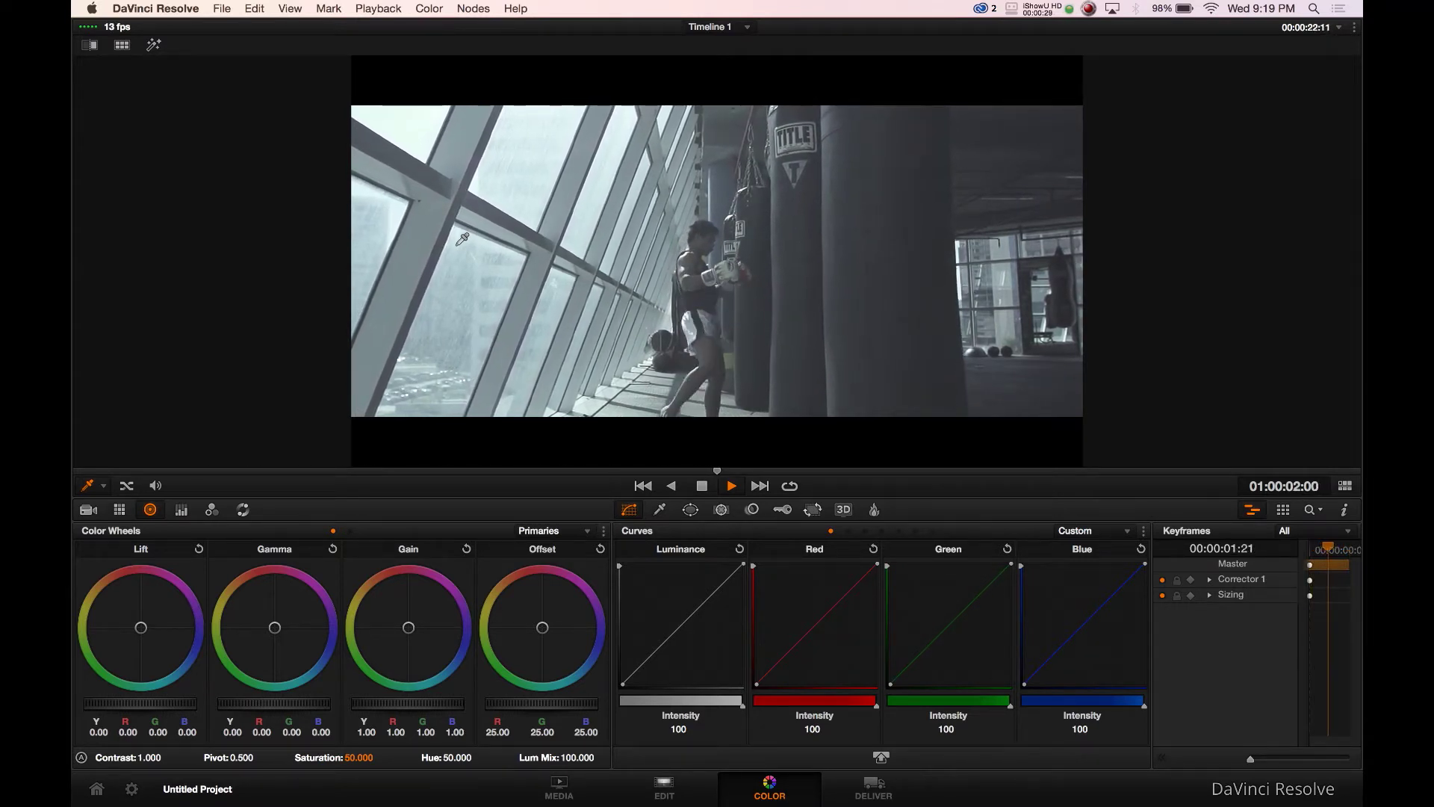
# Stop playback and restore the Color page layout with the node graph and timeline.
pyautogui.press('space')
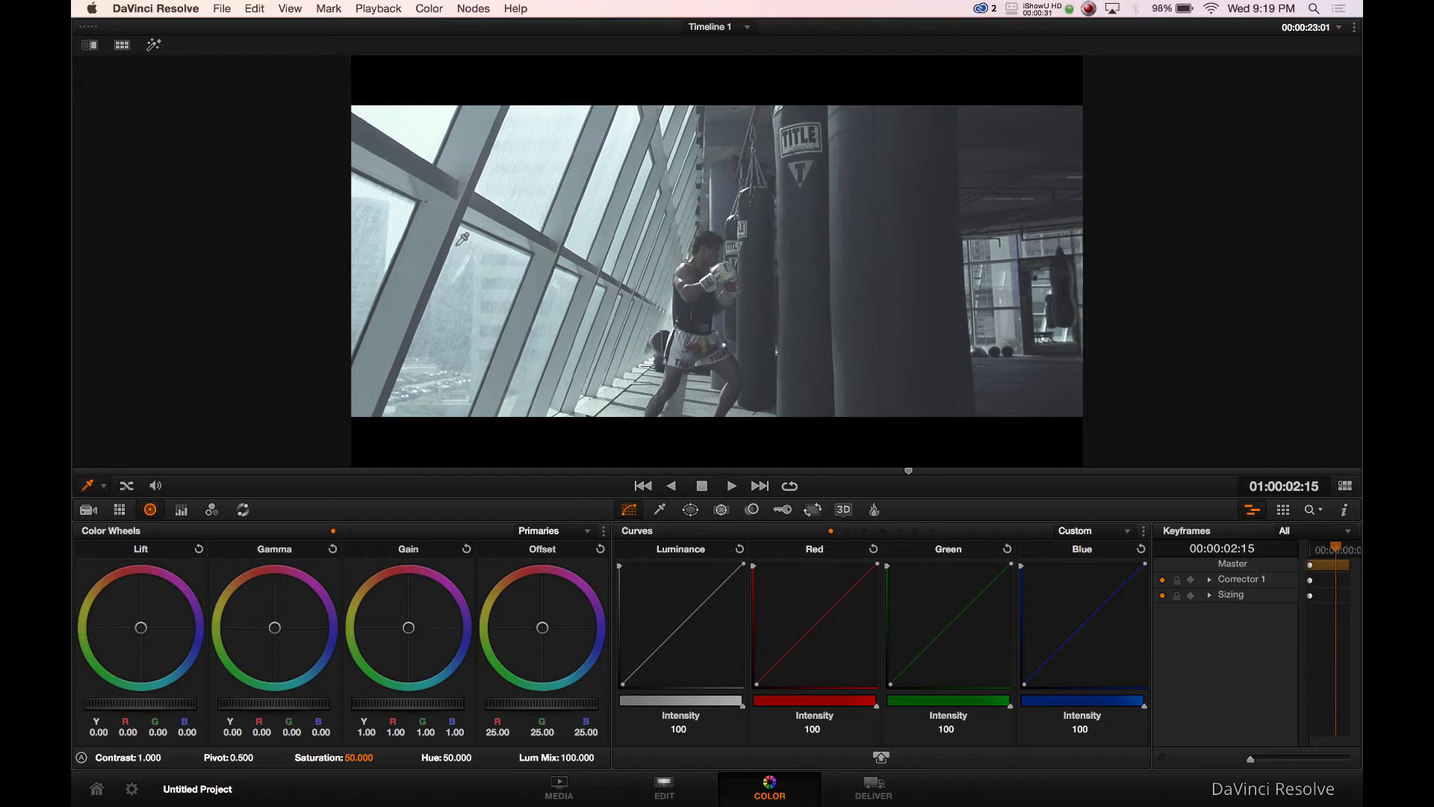
pyautogui.click(1345, 487)
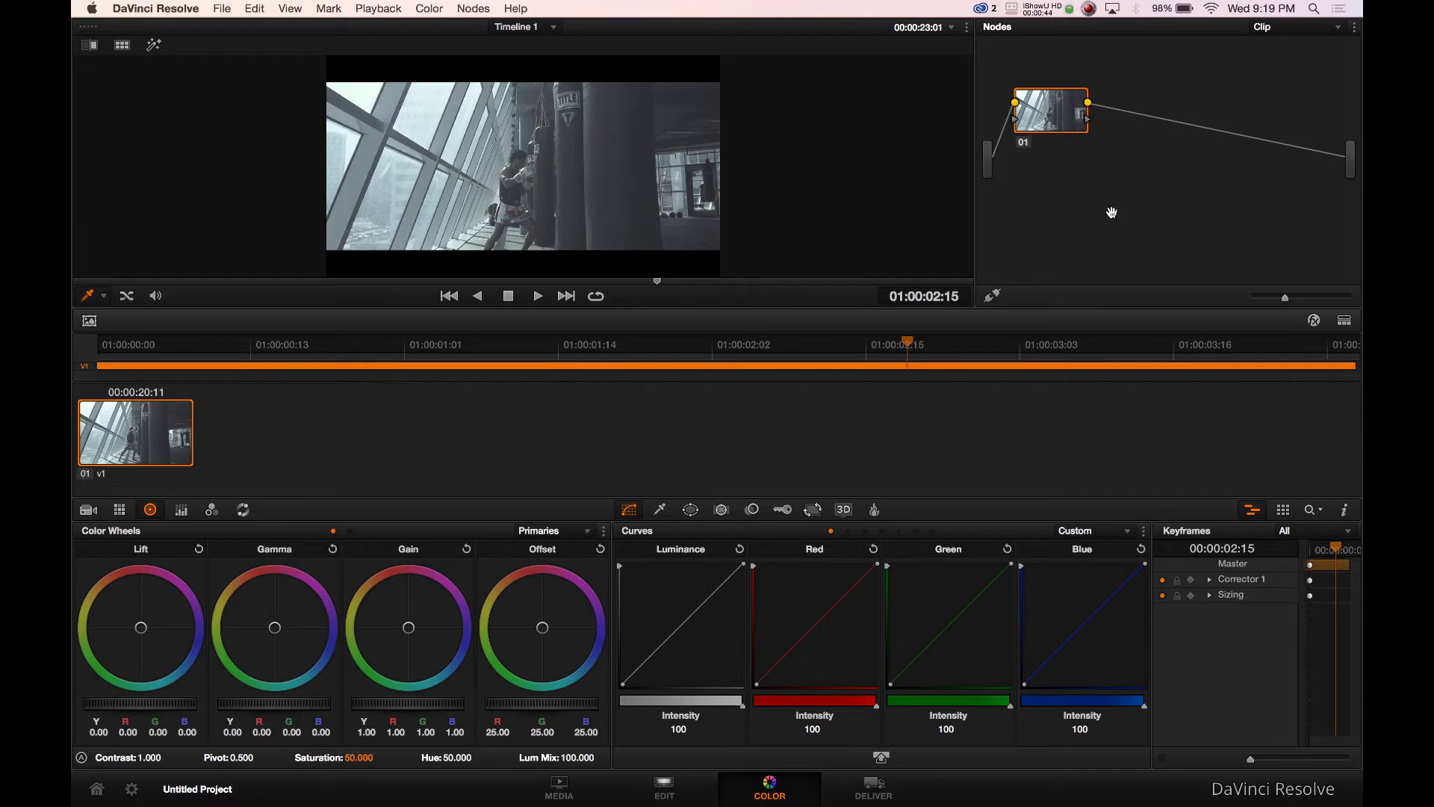
# Add serial nodes 02 and 03 after node 01 from the Nodes menu.
pyautogui.click(482, 9)
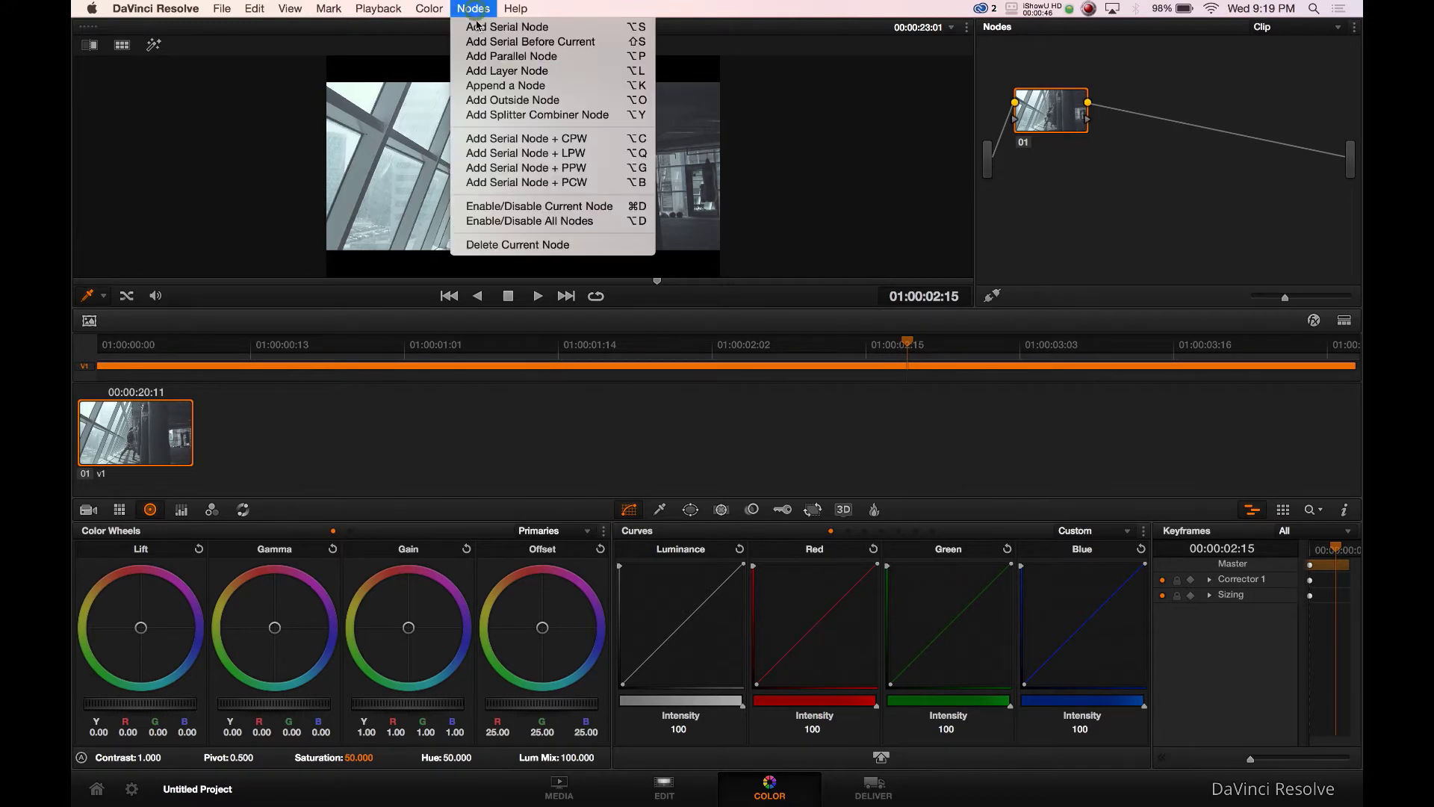
pyautogui.click(479, 27)
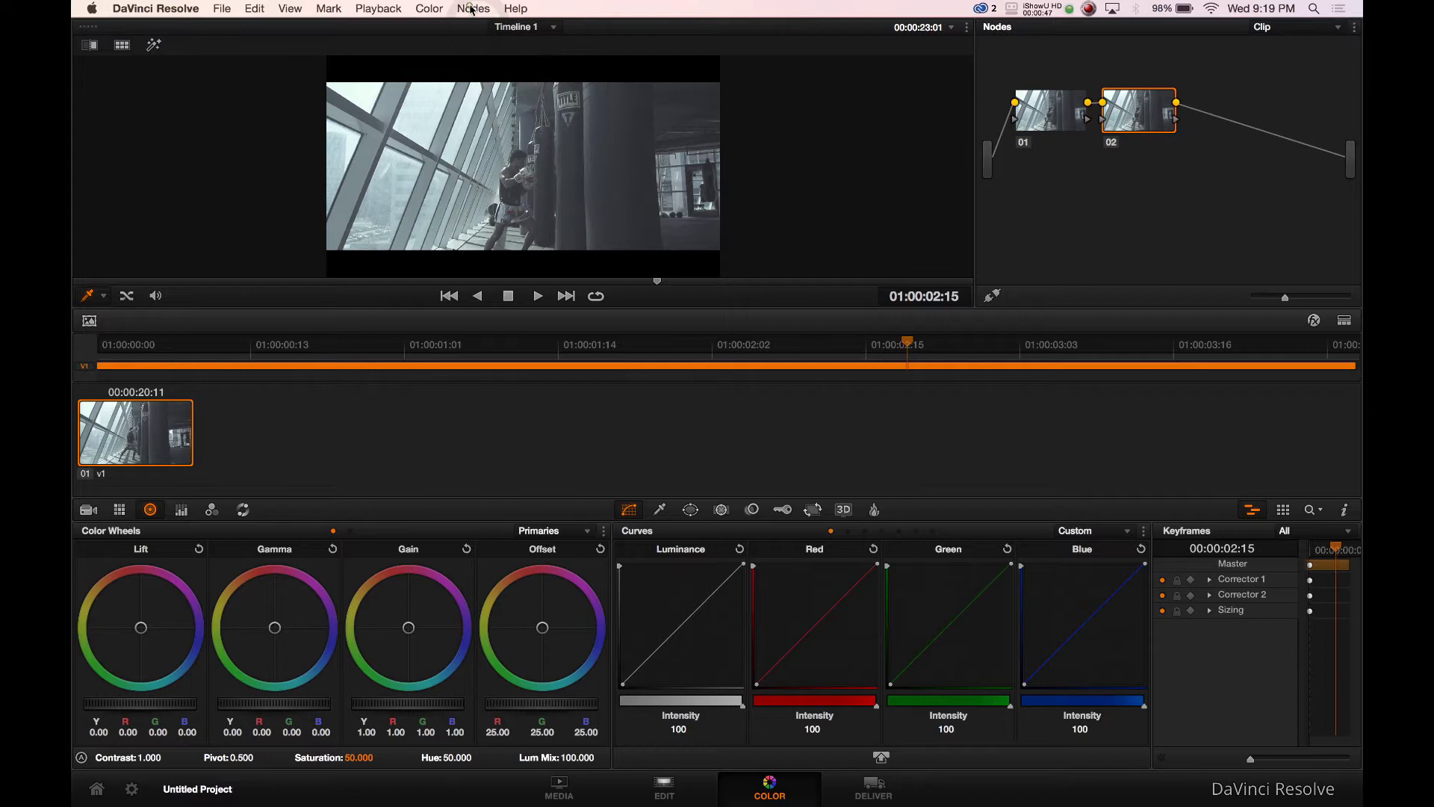
pyautogui.click(475, 9)
pyautogui.click(475, 29)
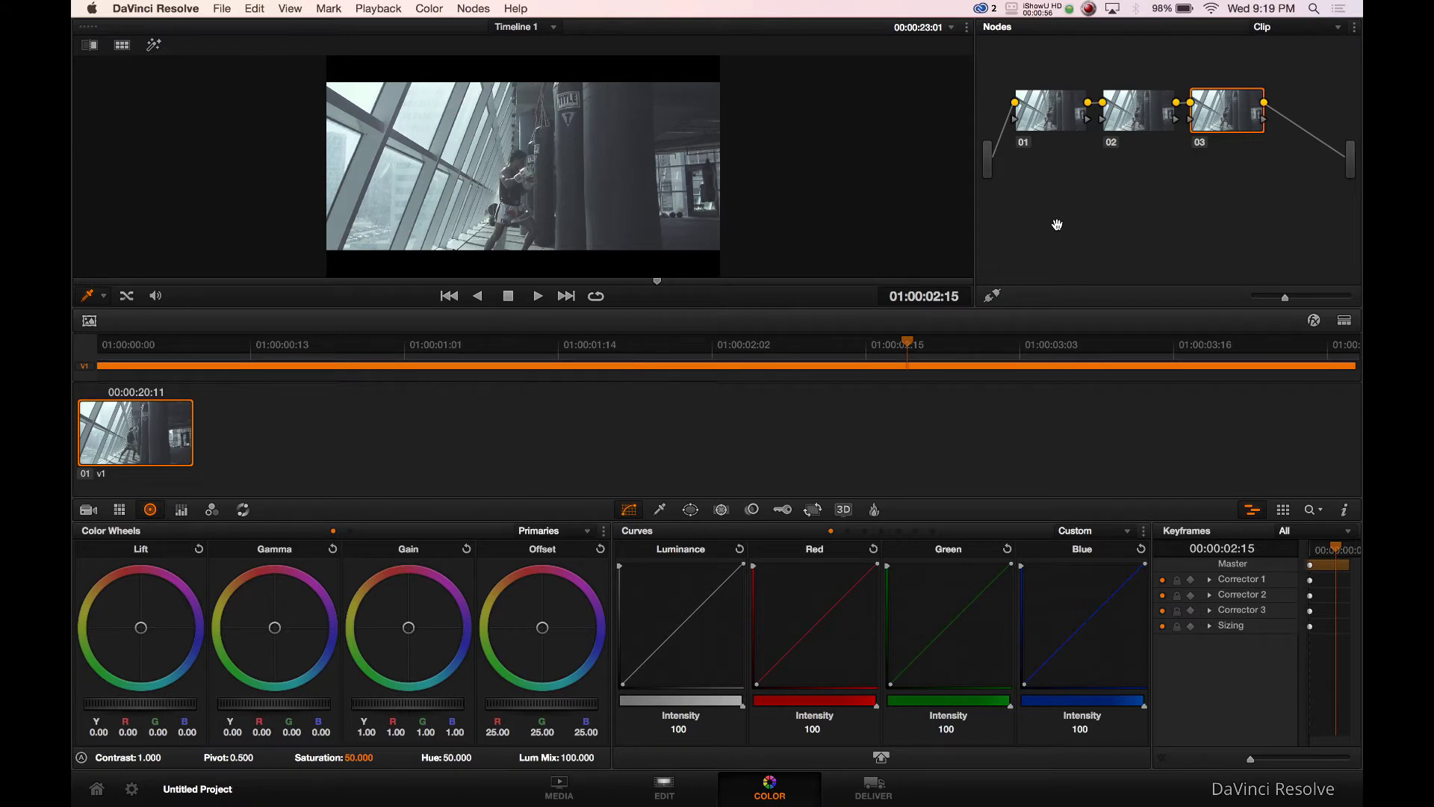
# Apply the VisionColor OSIRIS Vision X - Rec.709 3D LUT to node 03.
pyautogui.rightClick(1229, 115)
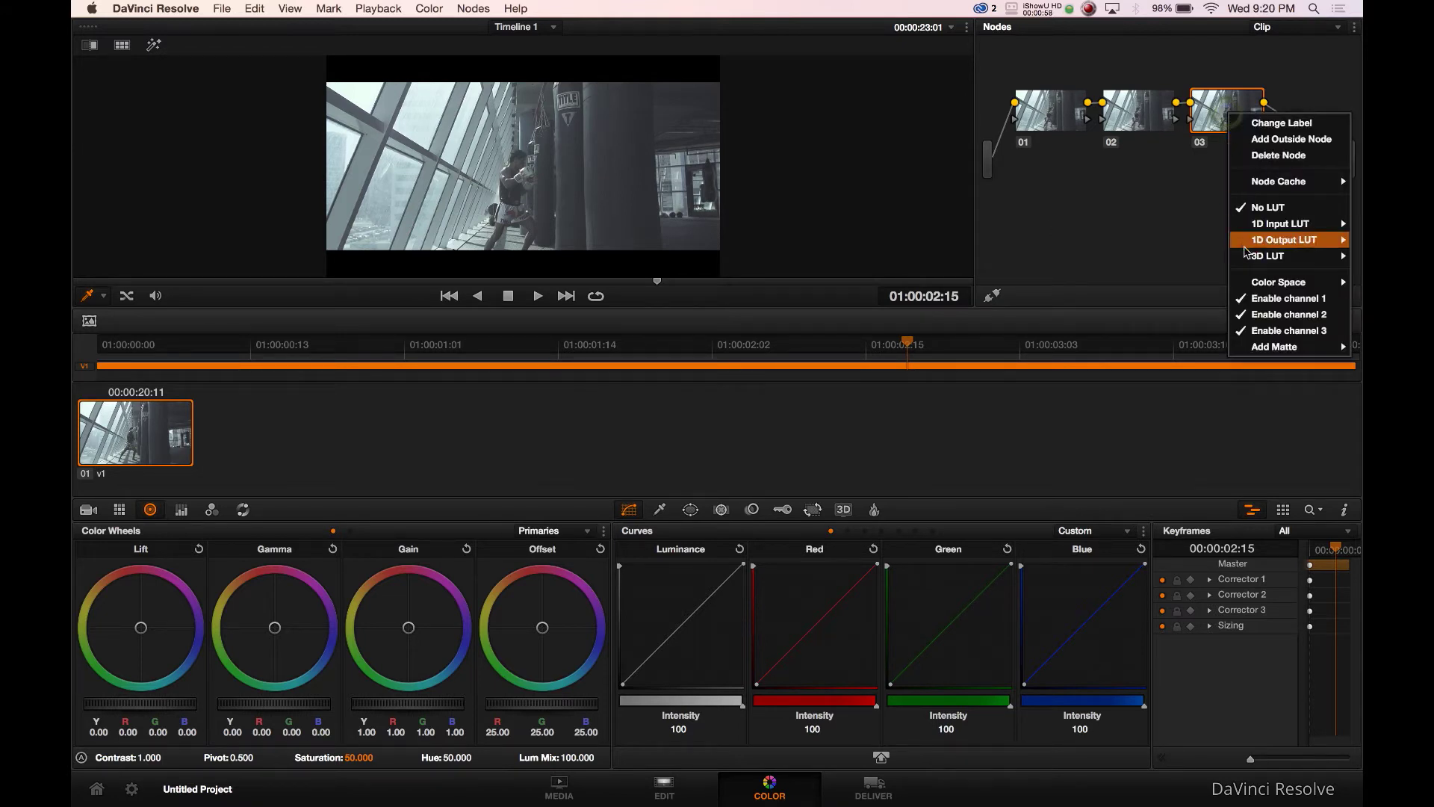
pyautogui.moveTo(1252, 257)
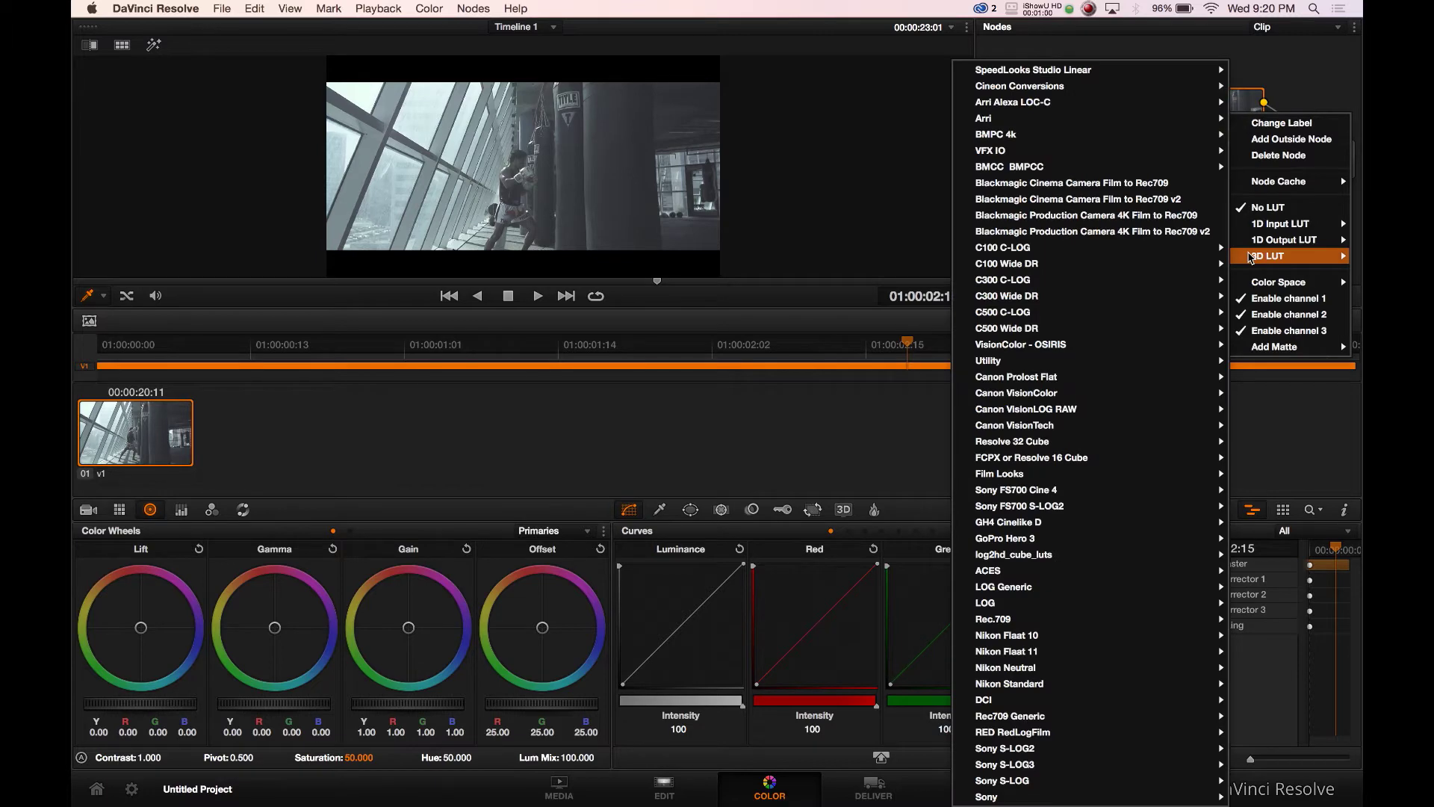
pyautogui.moveTo(1113, 346)
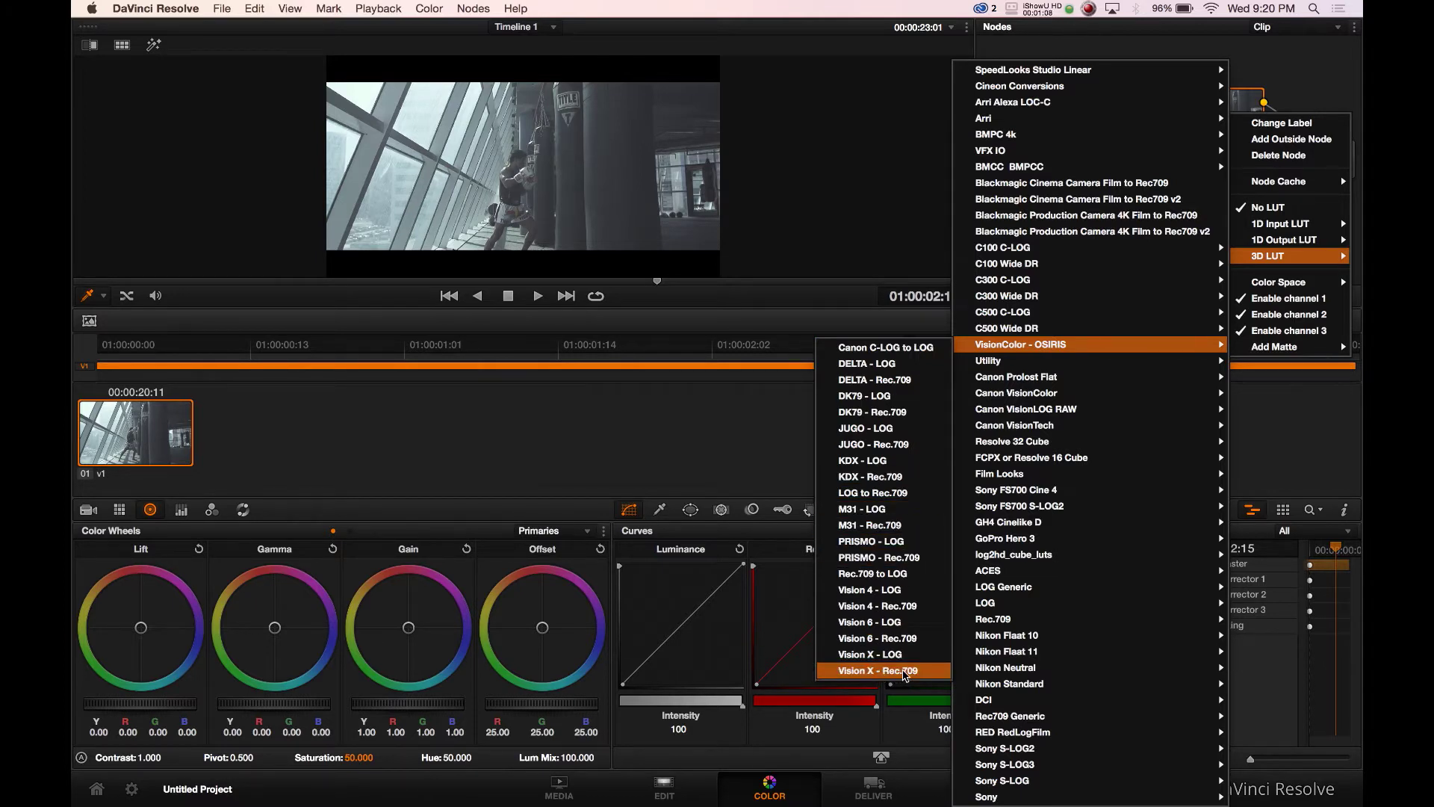
pyautogui.click(878, 670)
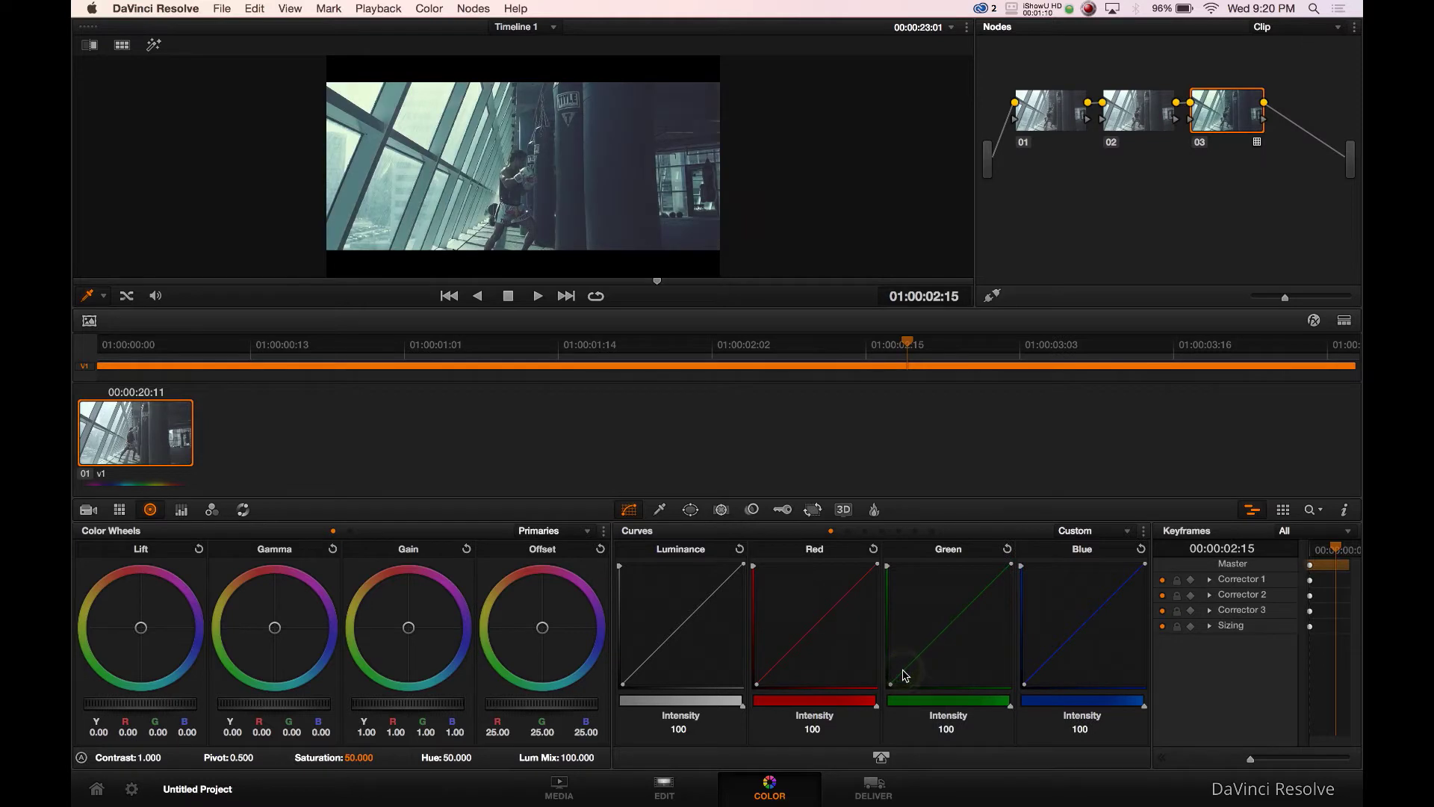
# Play the teal grade in the enlarged viewer, then toggle node 03 off and on to compare.
pyautogui.click(1343, 321)
pyautogui.press('space')
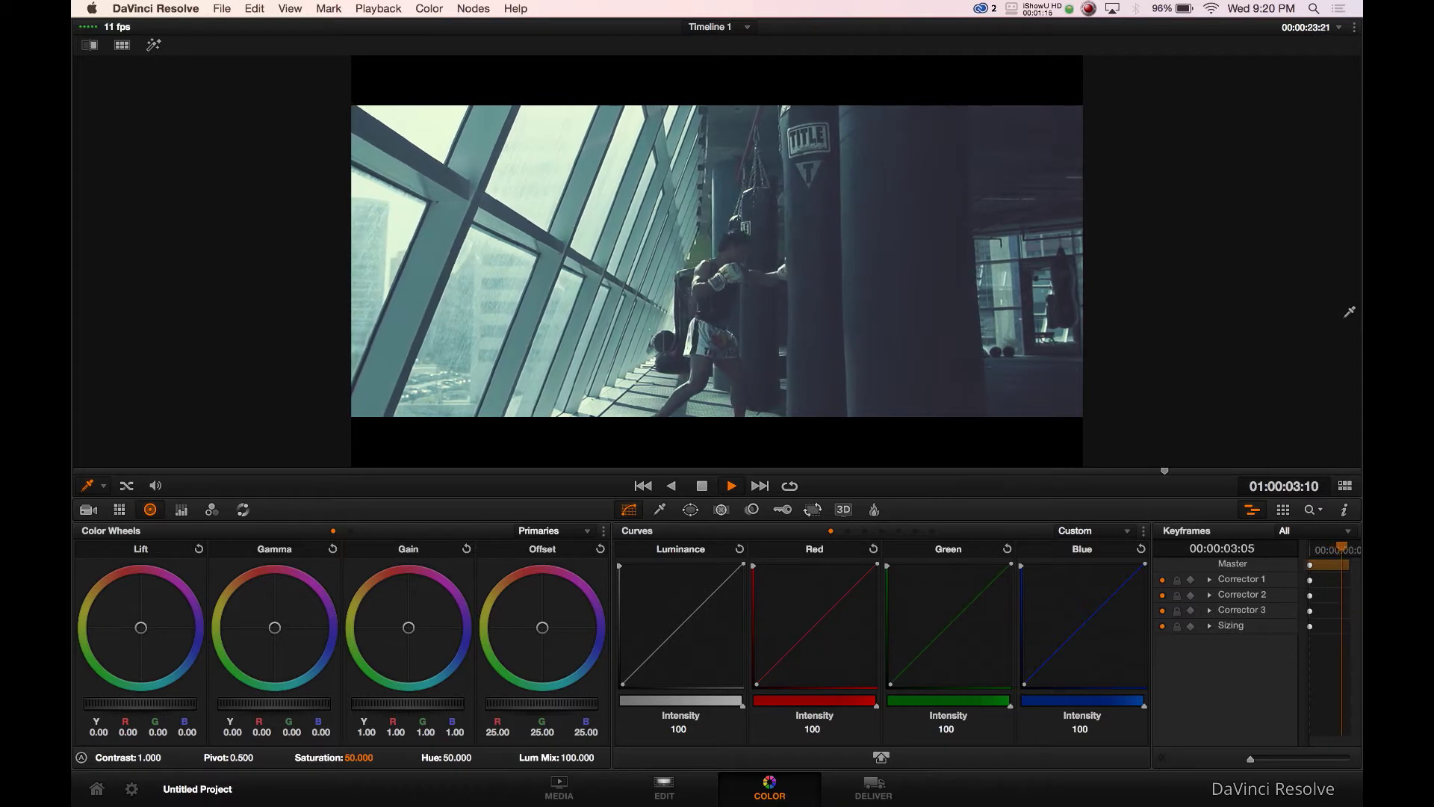
pyautogui.press('space')
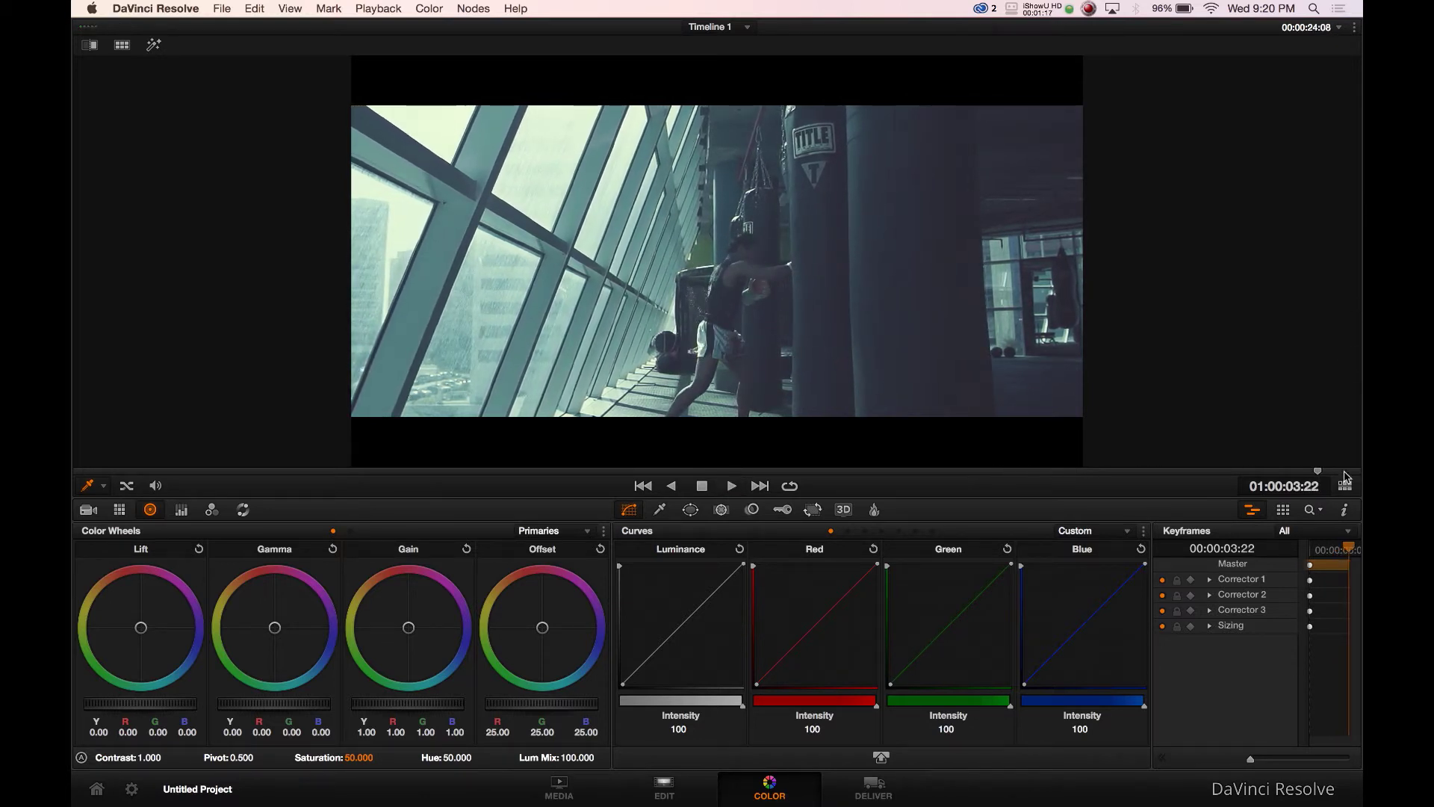
pyautogui.click(1345, 486)
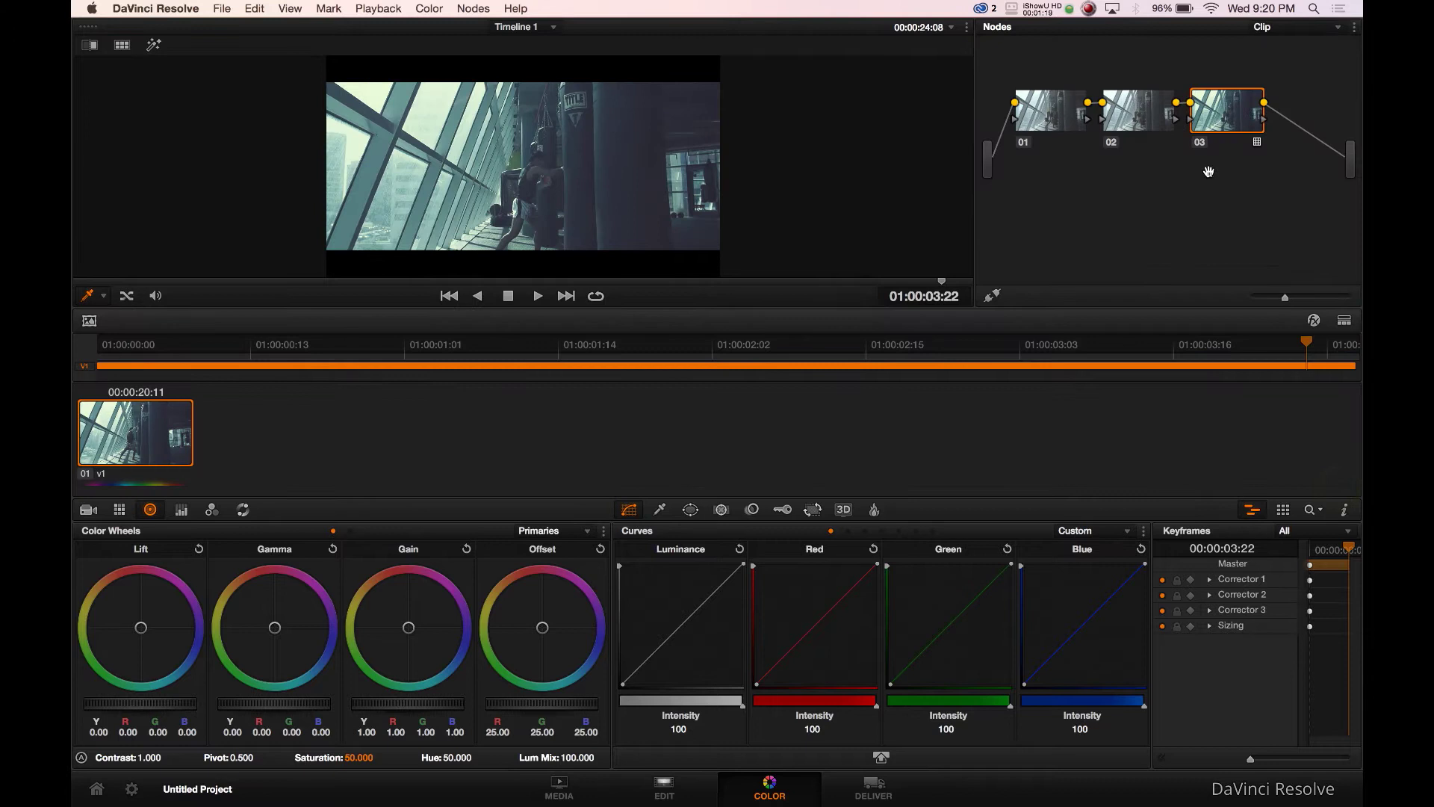
pyautogui.click(1202, 145)
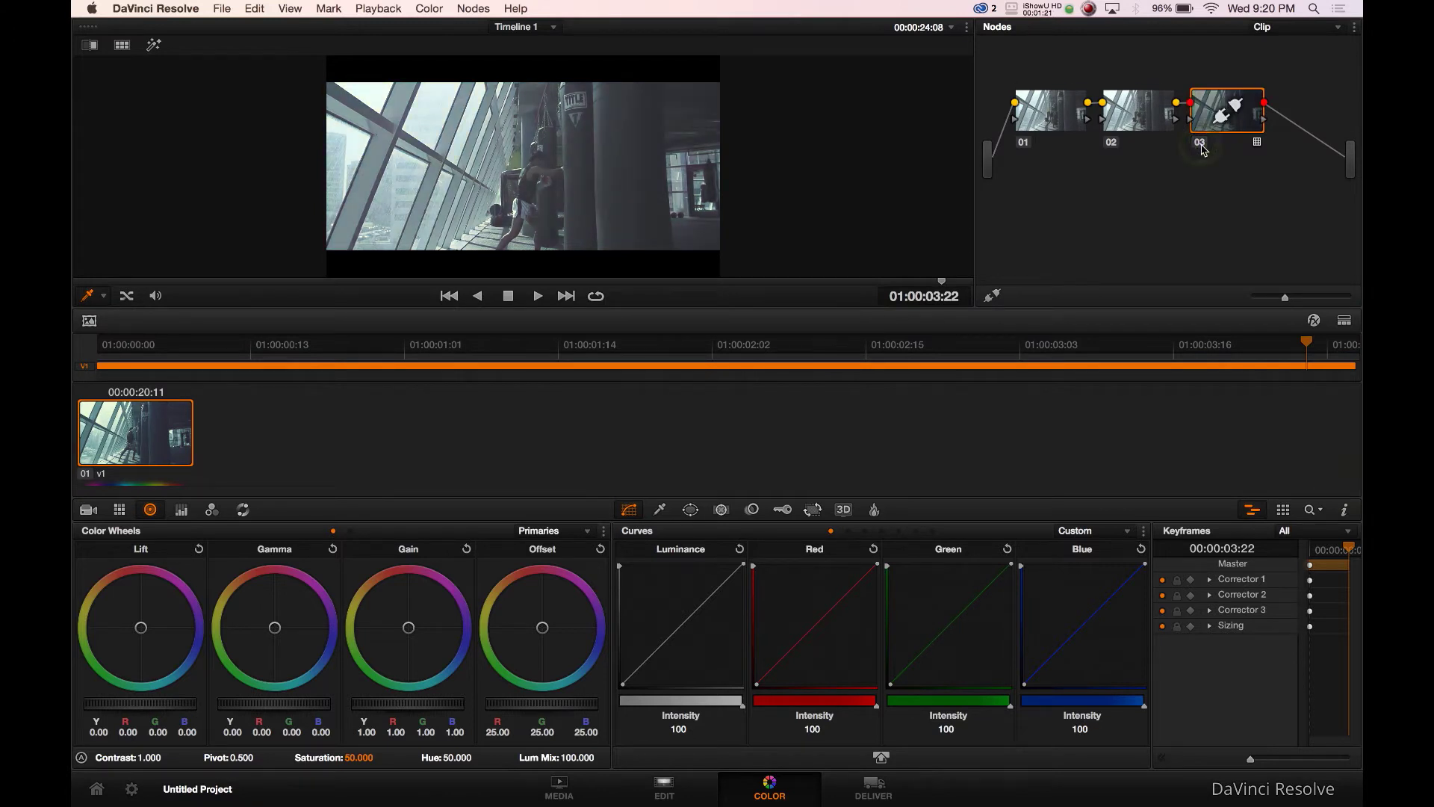
pyautogui.click(1202, 145)
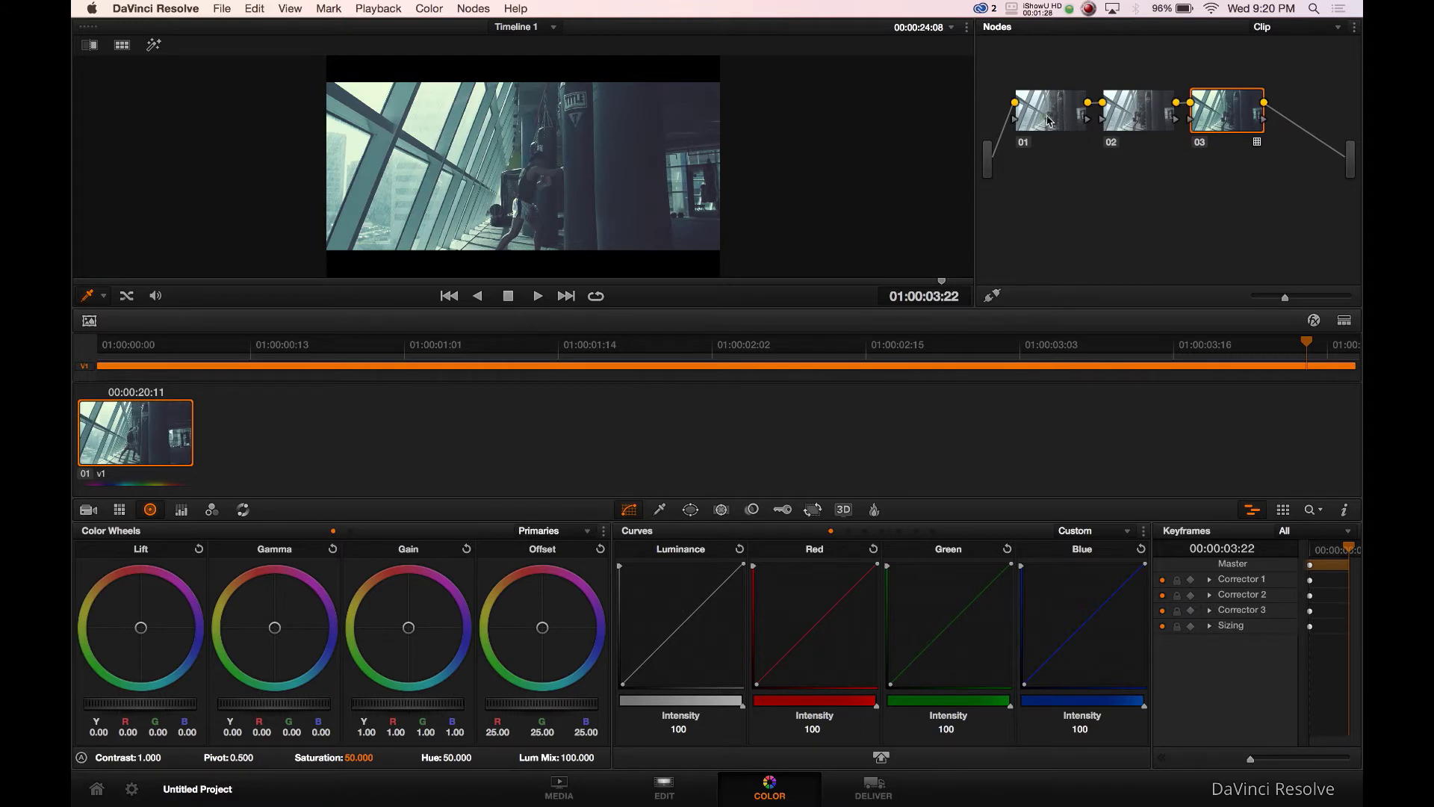
# In node 01's Primaries Bars, set Lift Y -0.04, Gamma Y 0.04 and Saturation 53.
pyautogui.click(1050, 121)
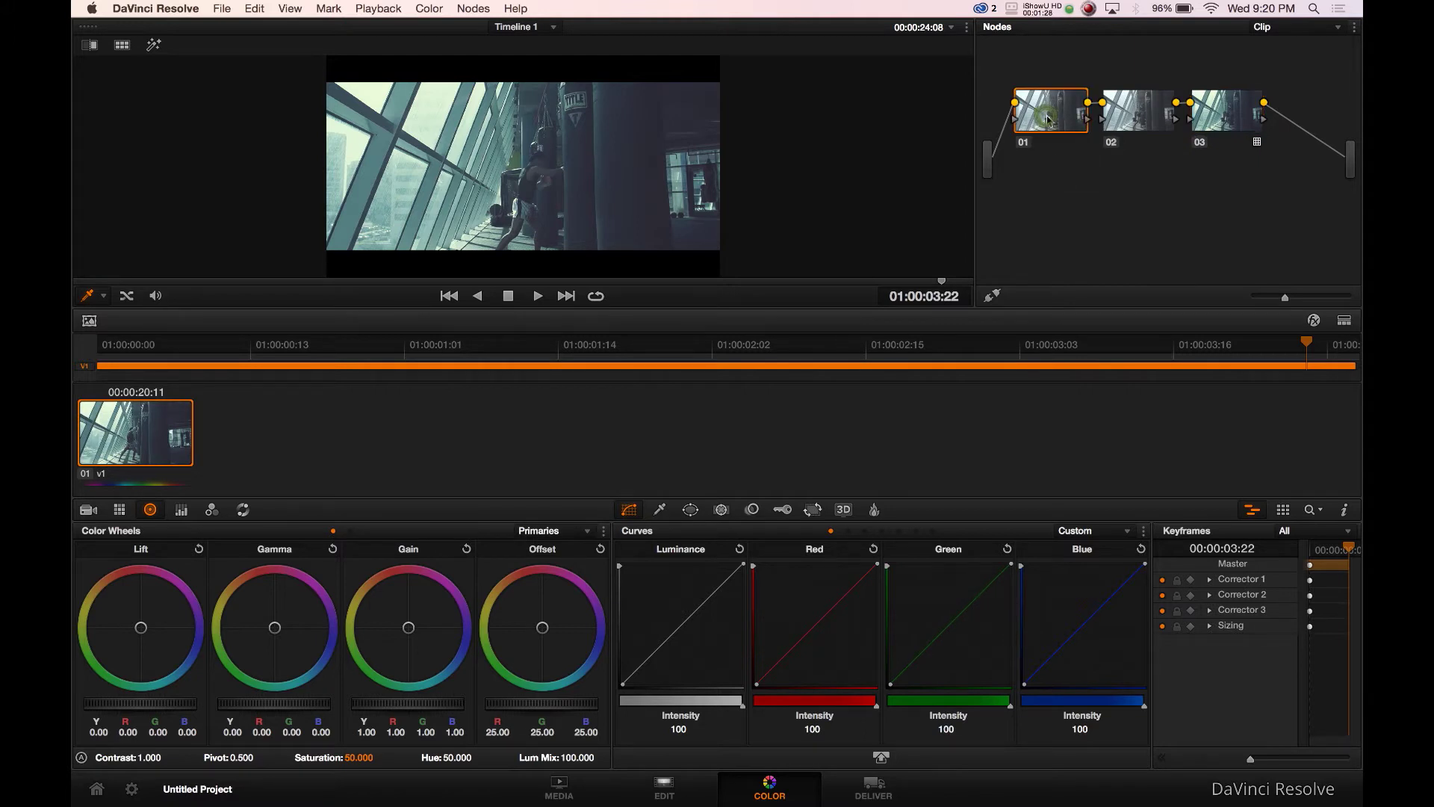
pyautogui.click(1344, 320)
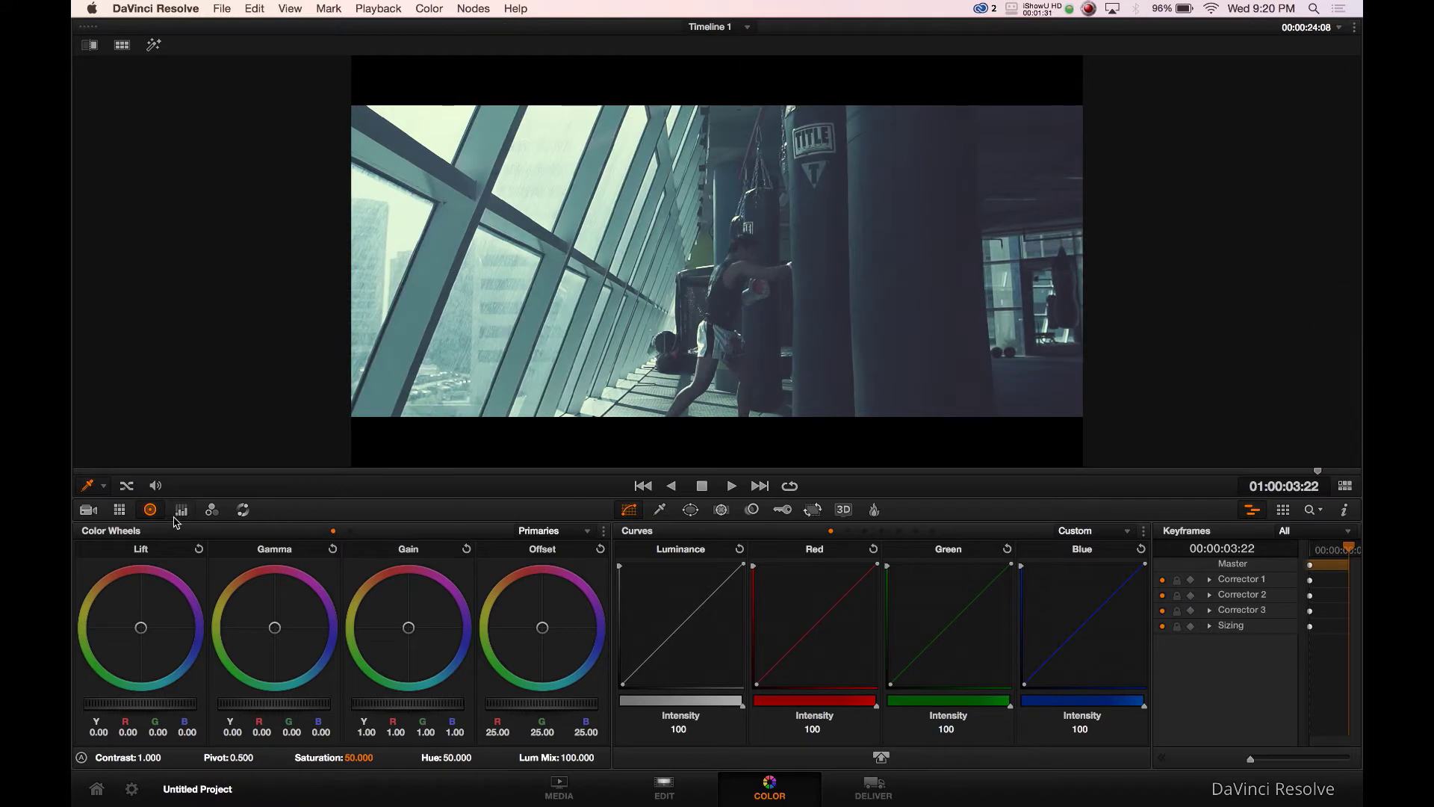
pyautogui.click(181, 510)
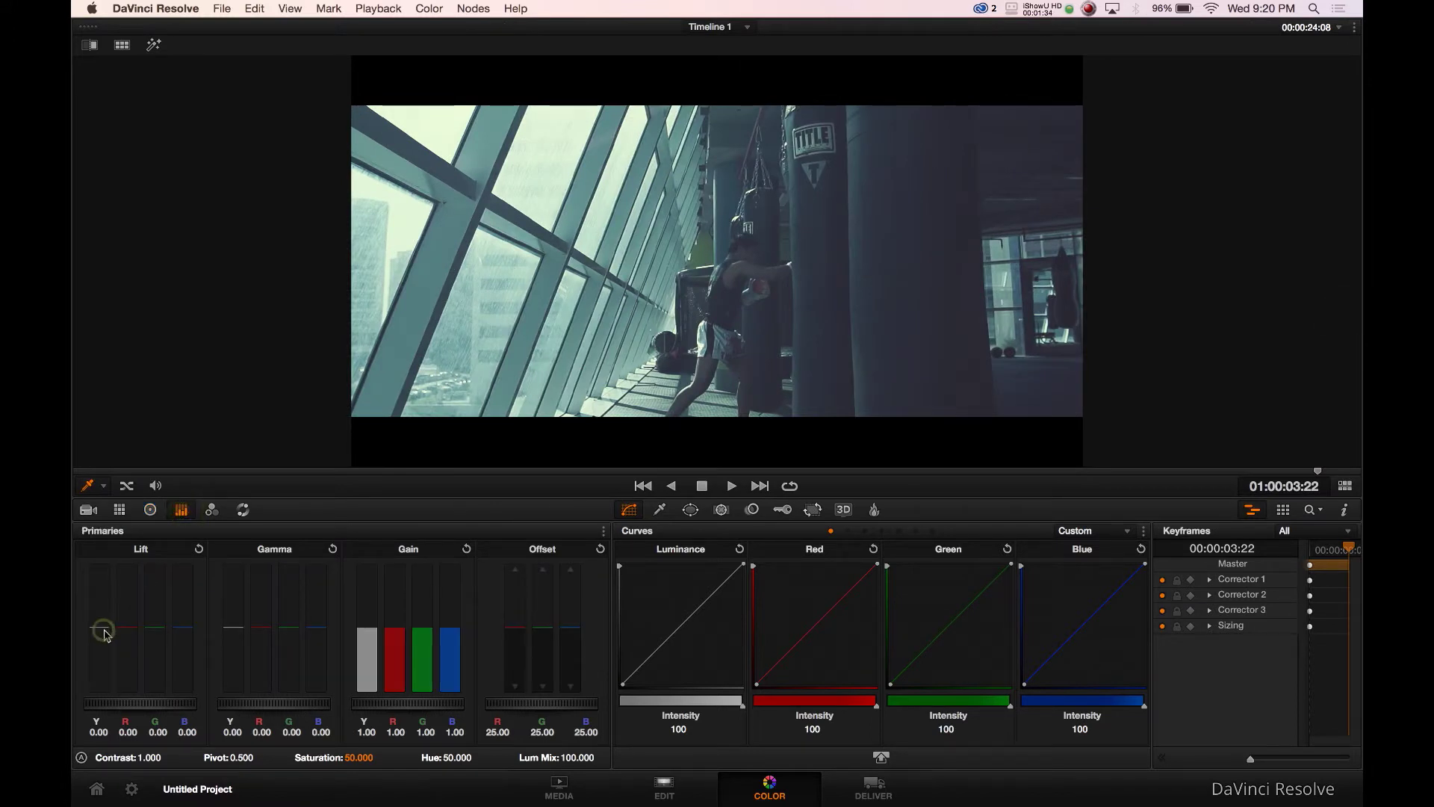
pyautogui.moveTo(105, 633); pyautogui.dragTo(106, 642)
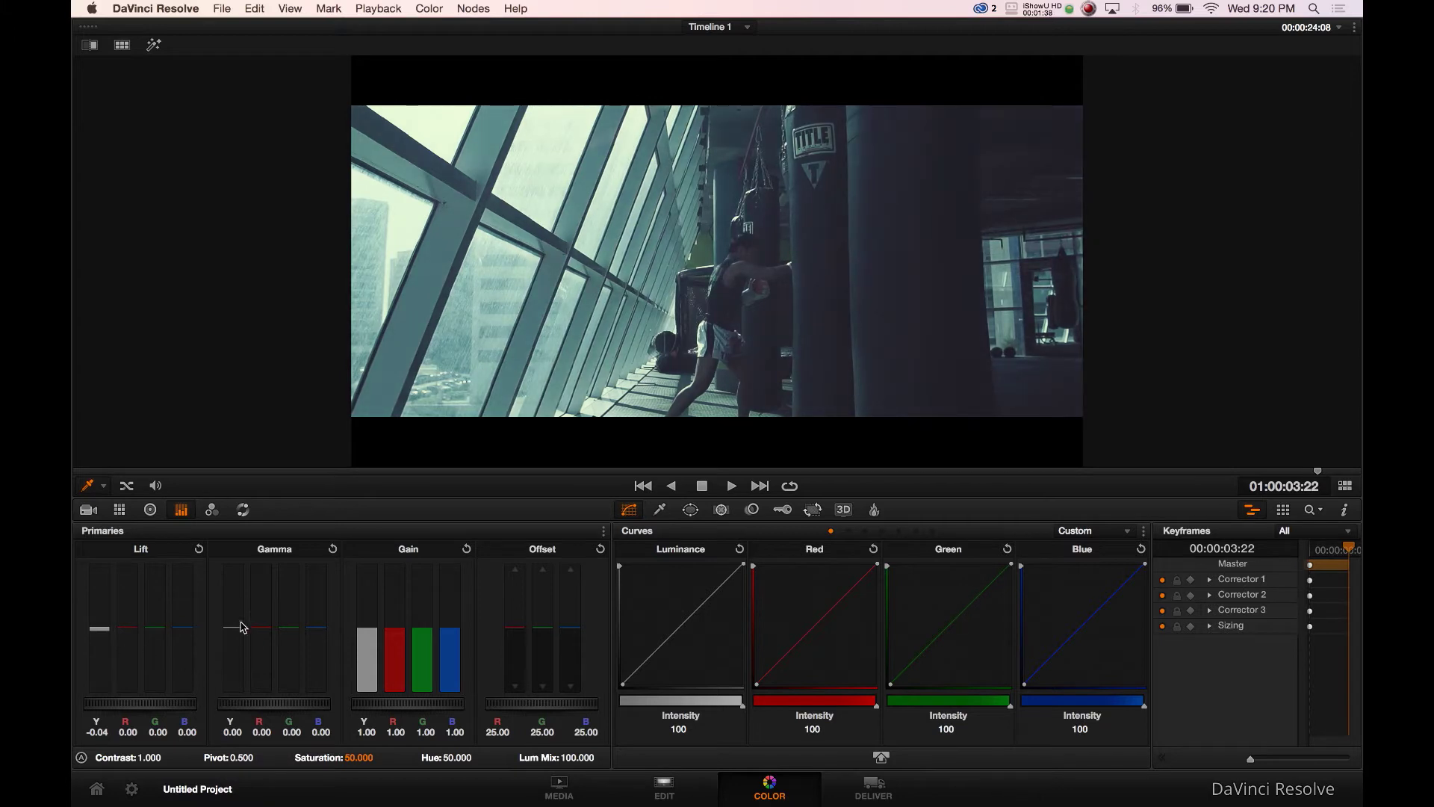
pyautogui.moveTo(242, 636); pyautogui.dragTo(242, 620)
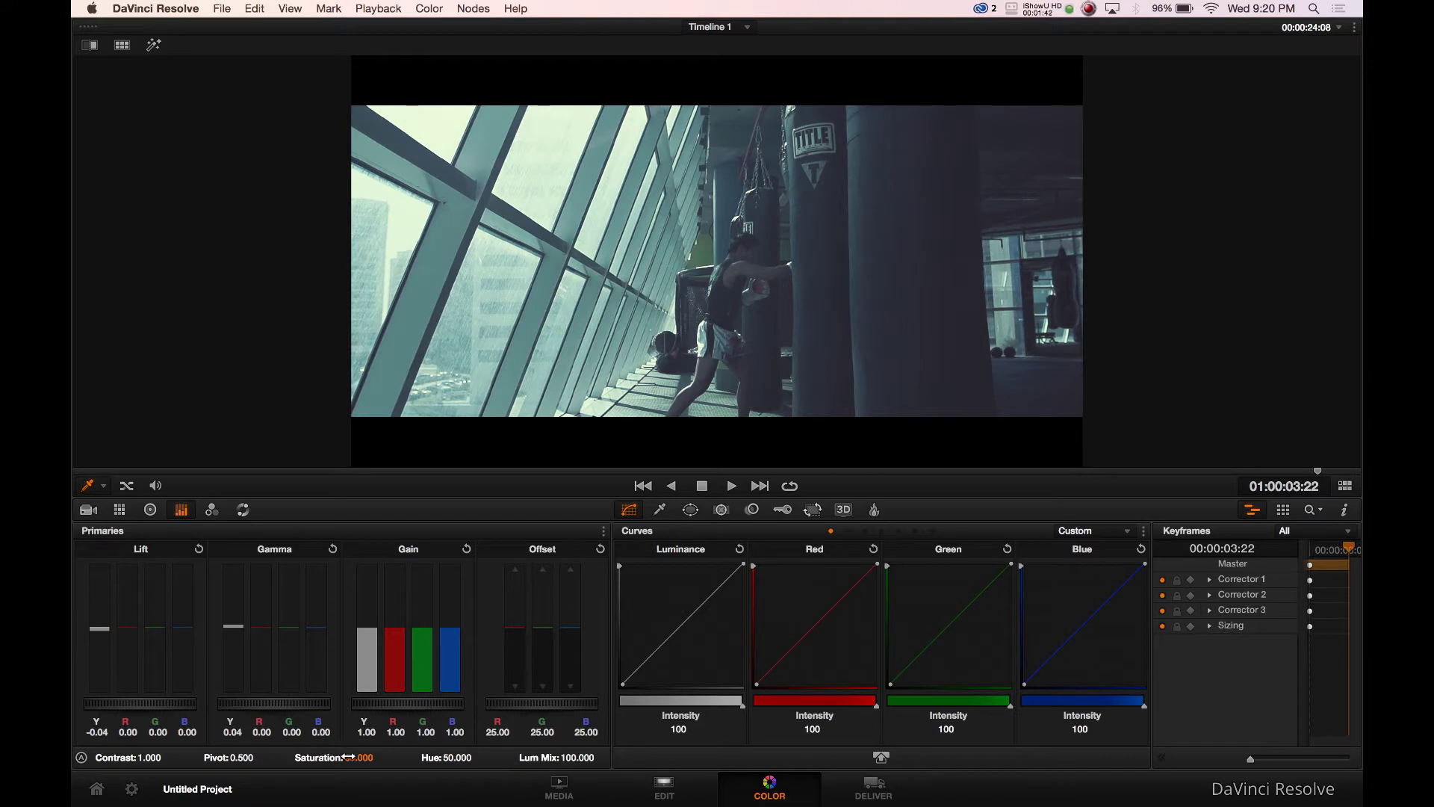
pyautogui.moveTo(348, 756); pyautogui.dragTo(357, 757)
pyautogui.click(1344, 487)
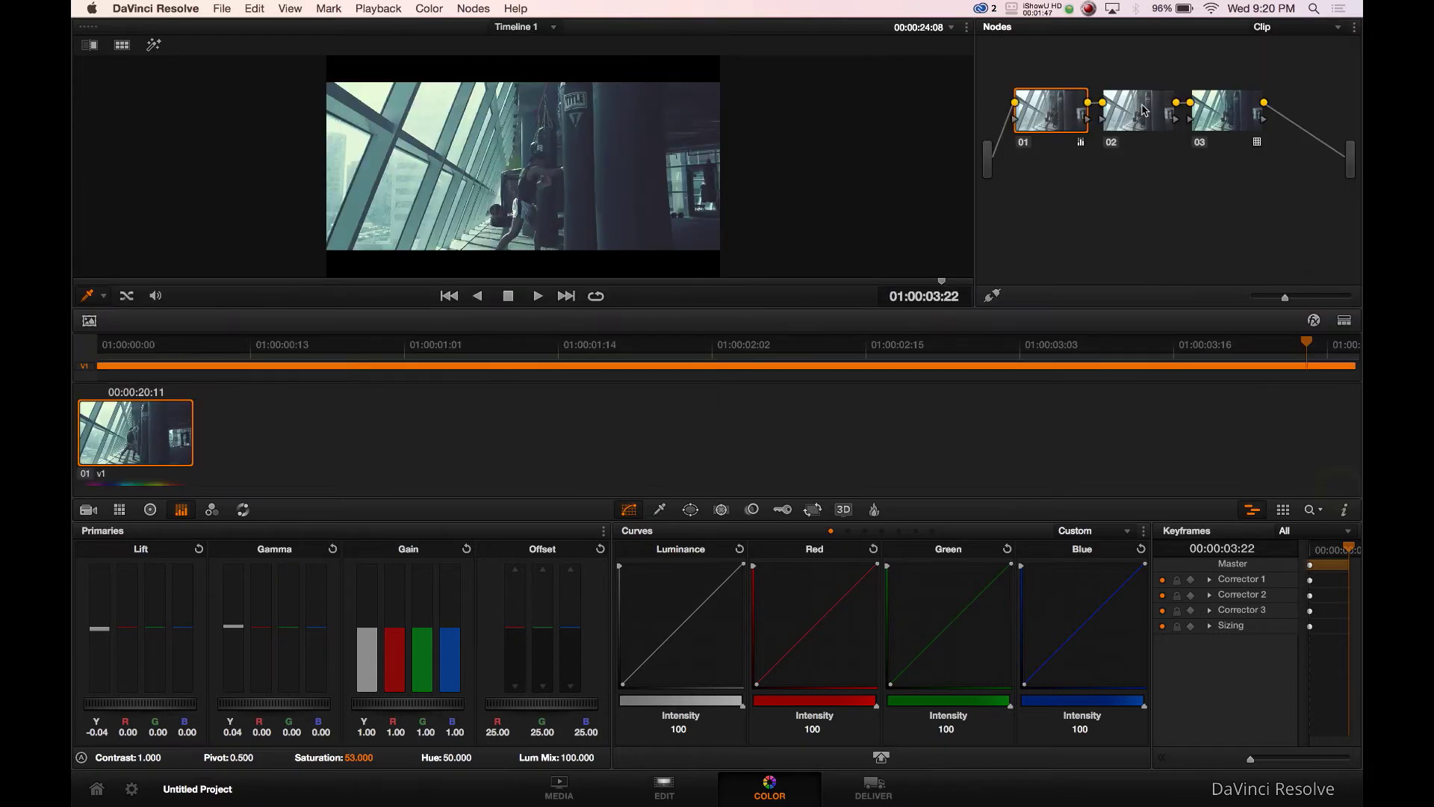
# Raise node 02's RGB Mixer Red R, Green G and Blue B outputs to 2.00.
pyautogui.click(1145, 116)
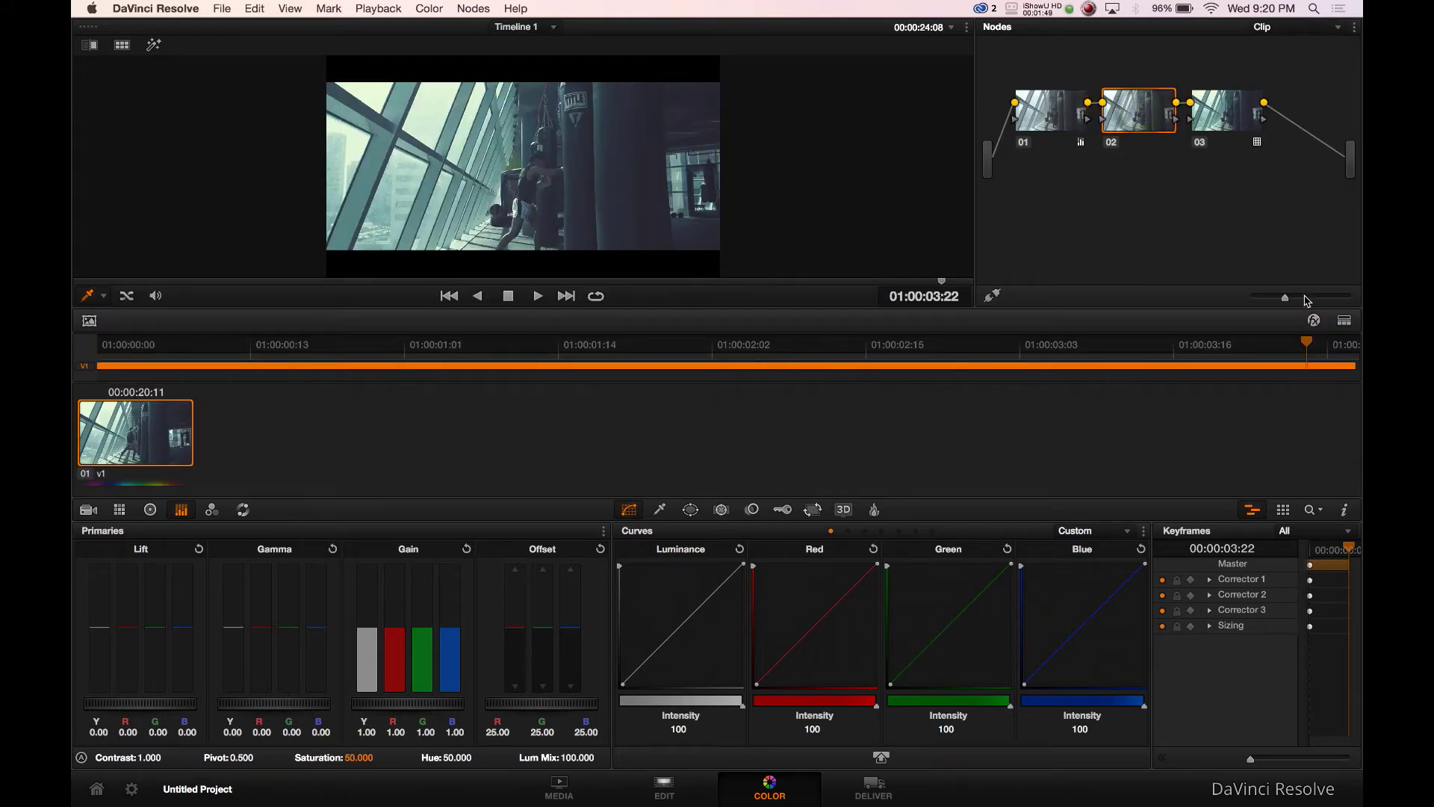
pyautogui.click(1345, 321)
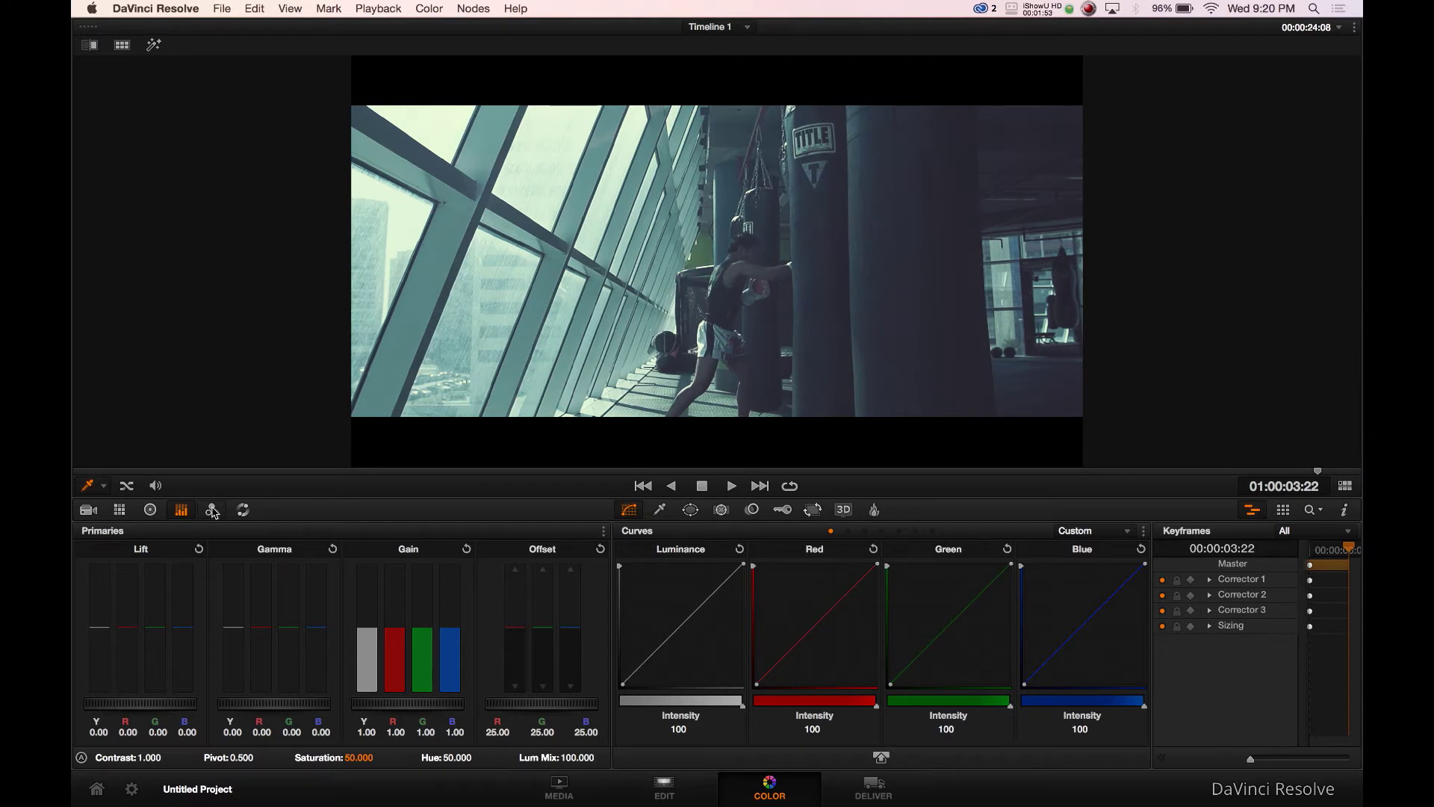
pyautogui.click(212, 510)
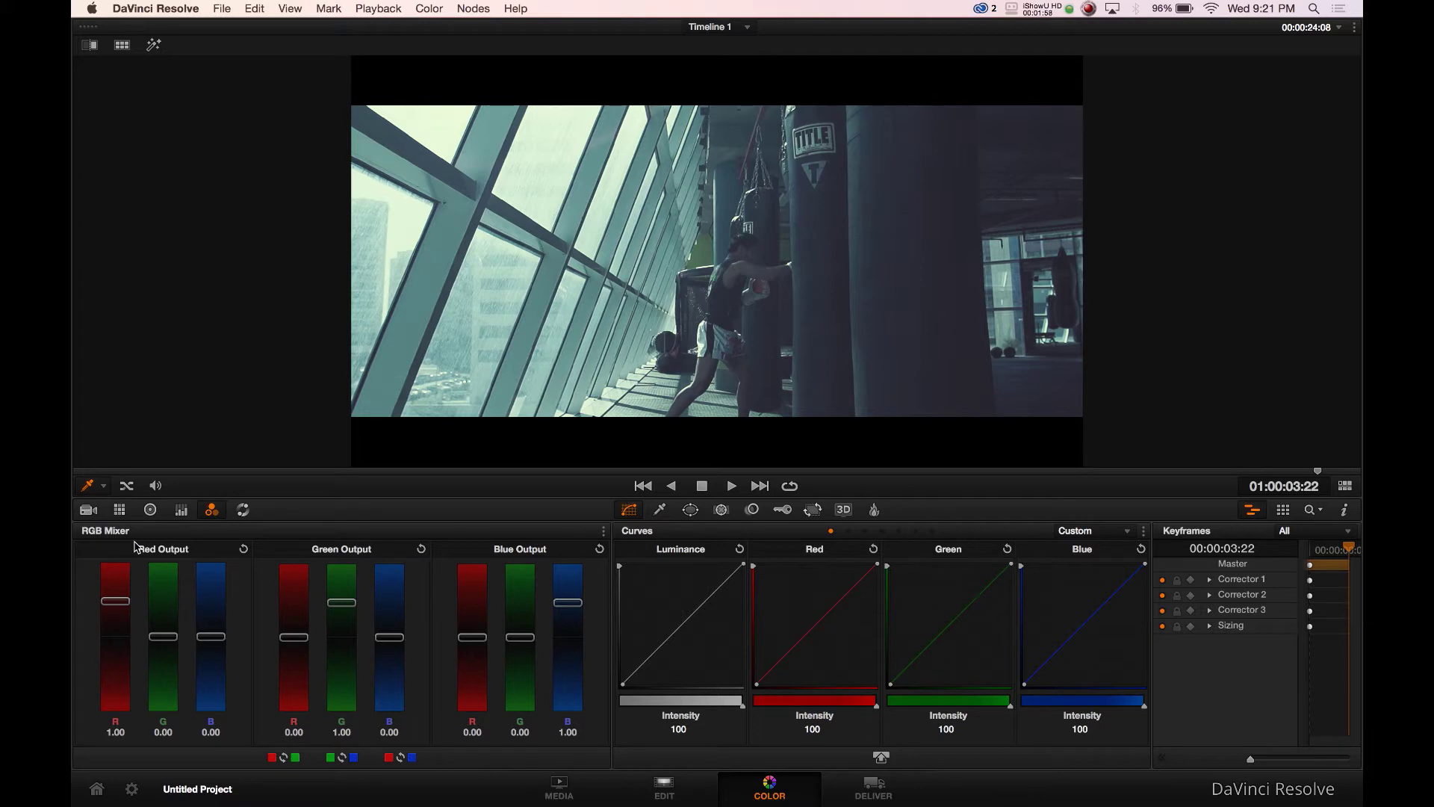
pyautogui.moveTo(109, 606); pyautogui.dragTo(110, 569)
pyautogui.moveTo(341, 602); pyautogui.dragTo(342, 558)
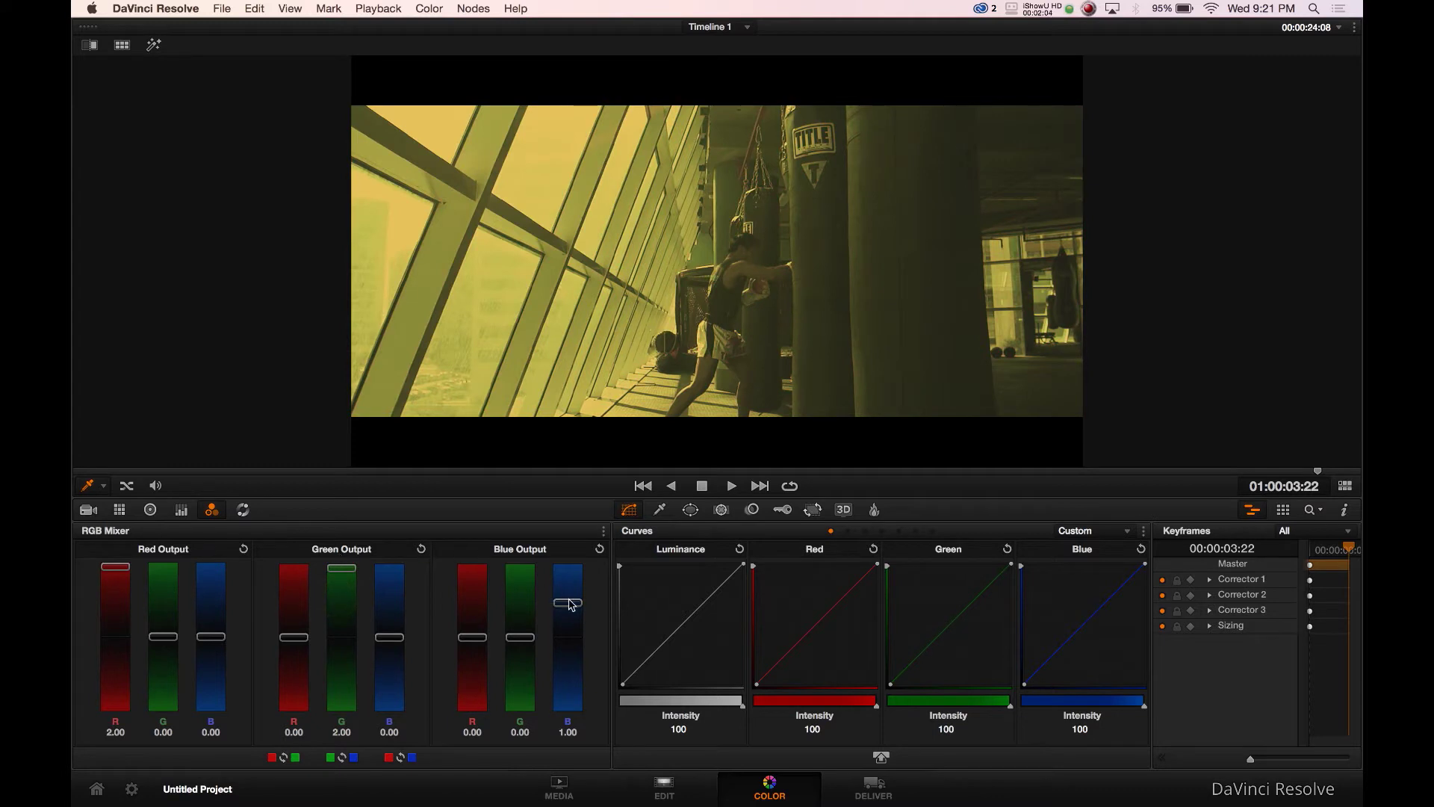
pyautogui.moveTo(571, 604); pyautogui.dragTo(576, 553)
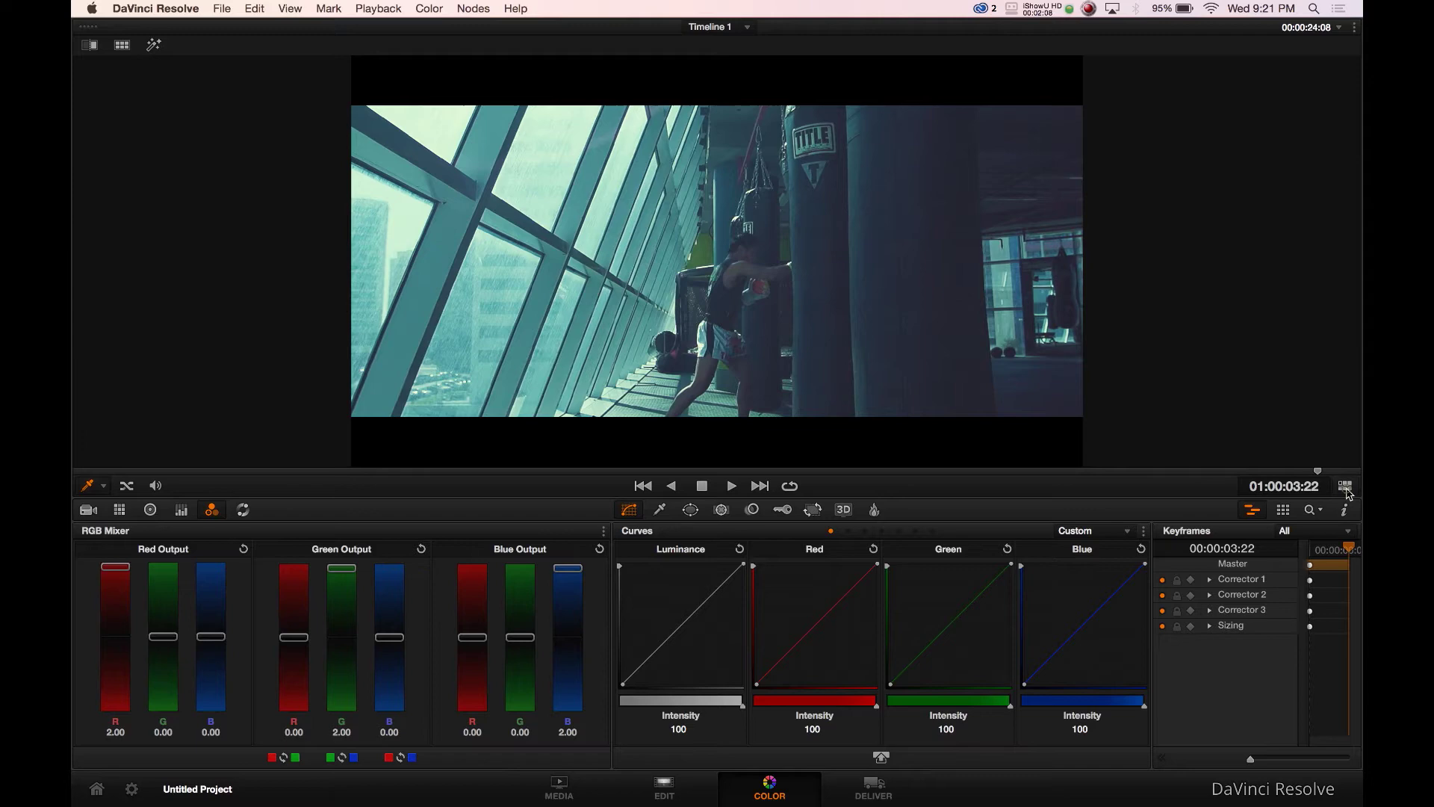
pyautogui.click(1346, 488)
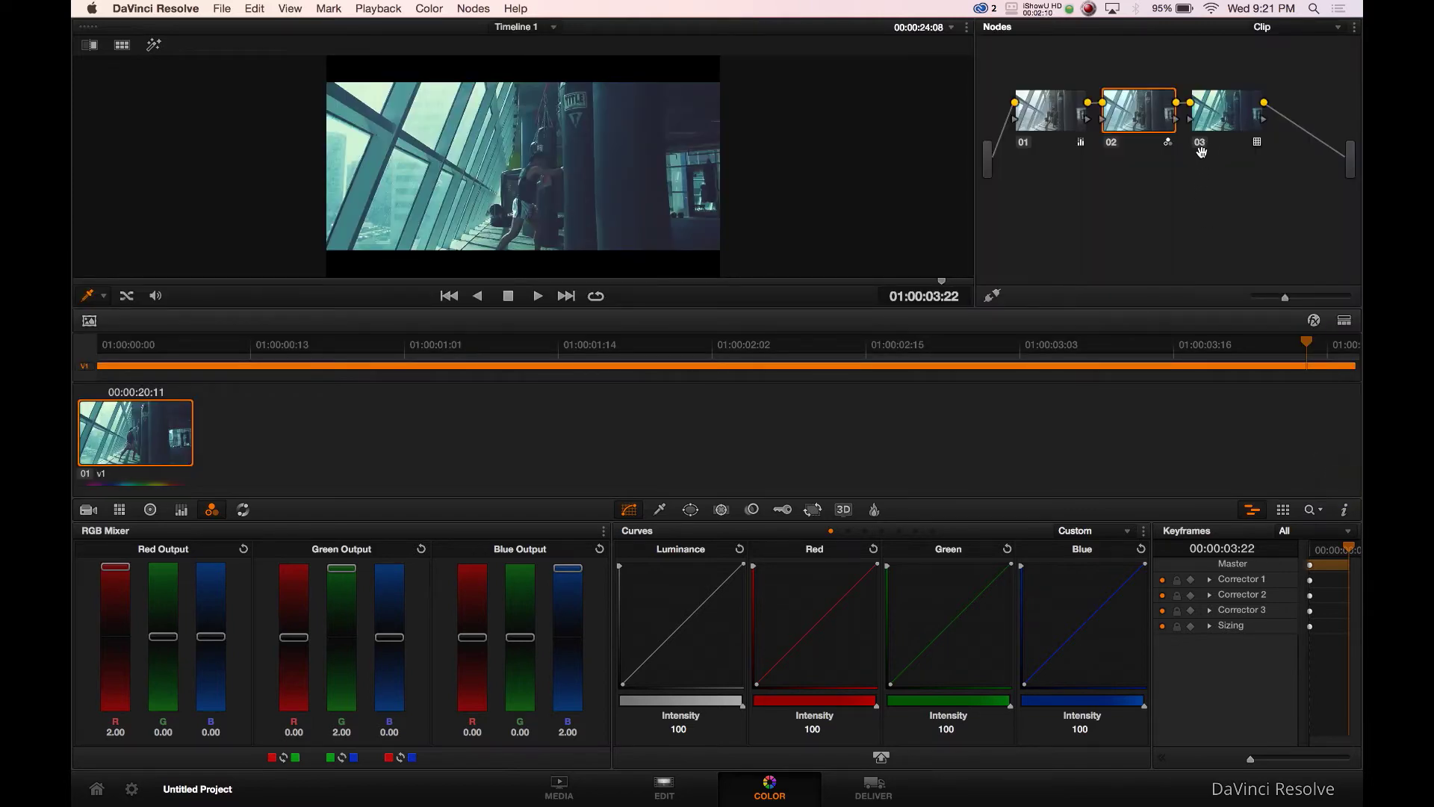
# Toggle node 03 off and back on to compare, then review in the enlarged viewer.
pyautogui.click(1200, 146)
pyautogui.click(1201, 146)
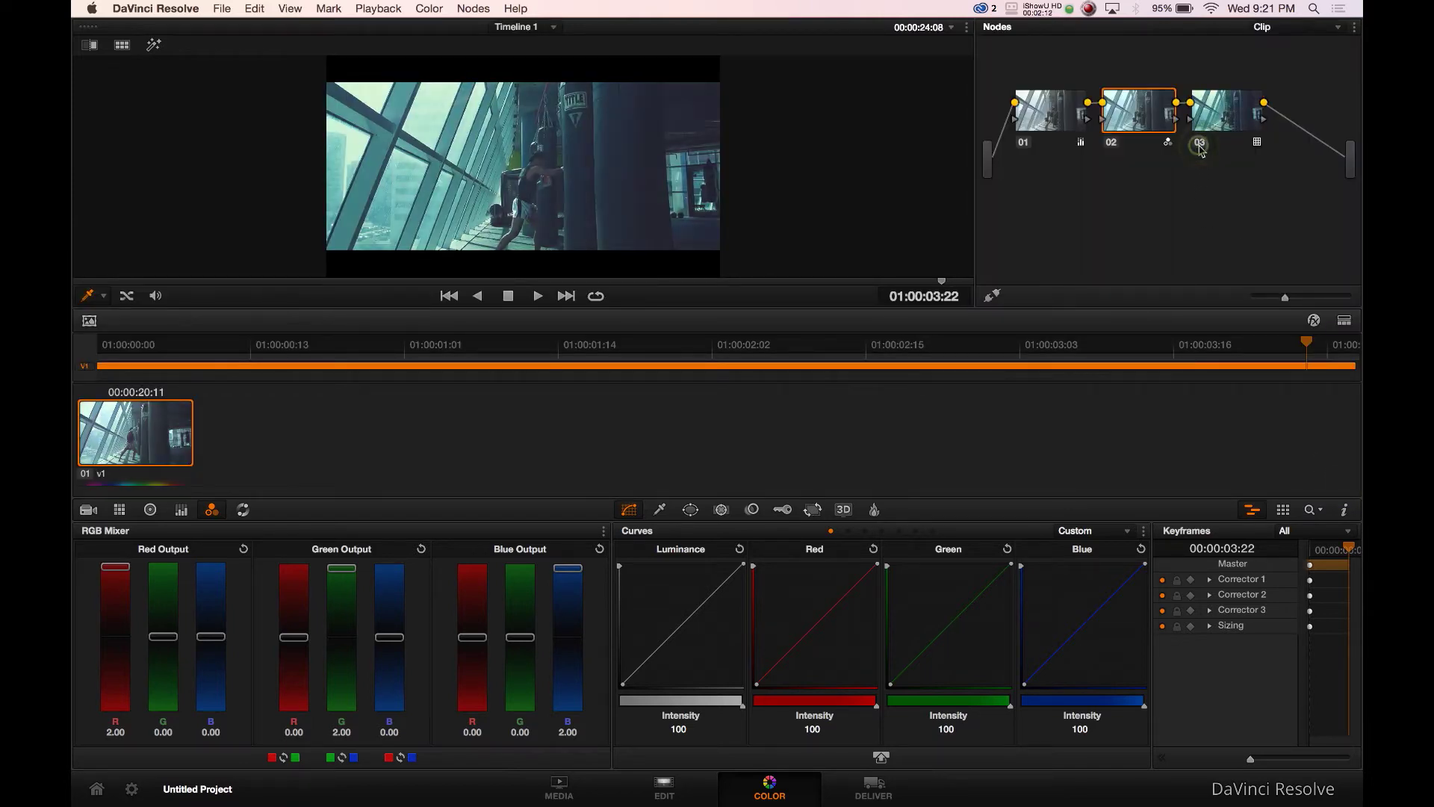
pyautogui.click(1345, 320)
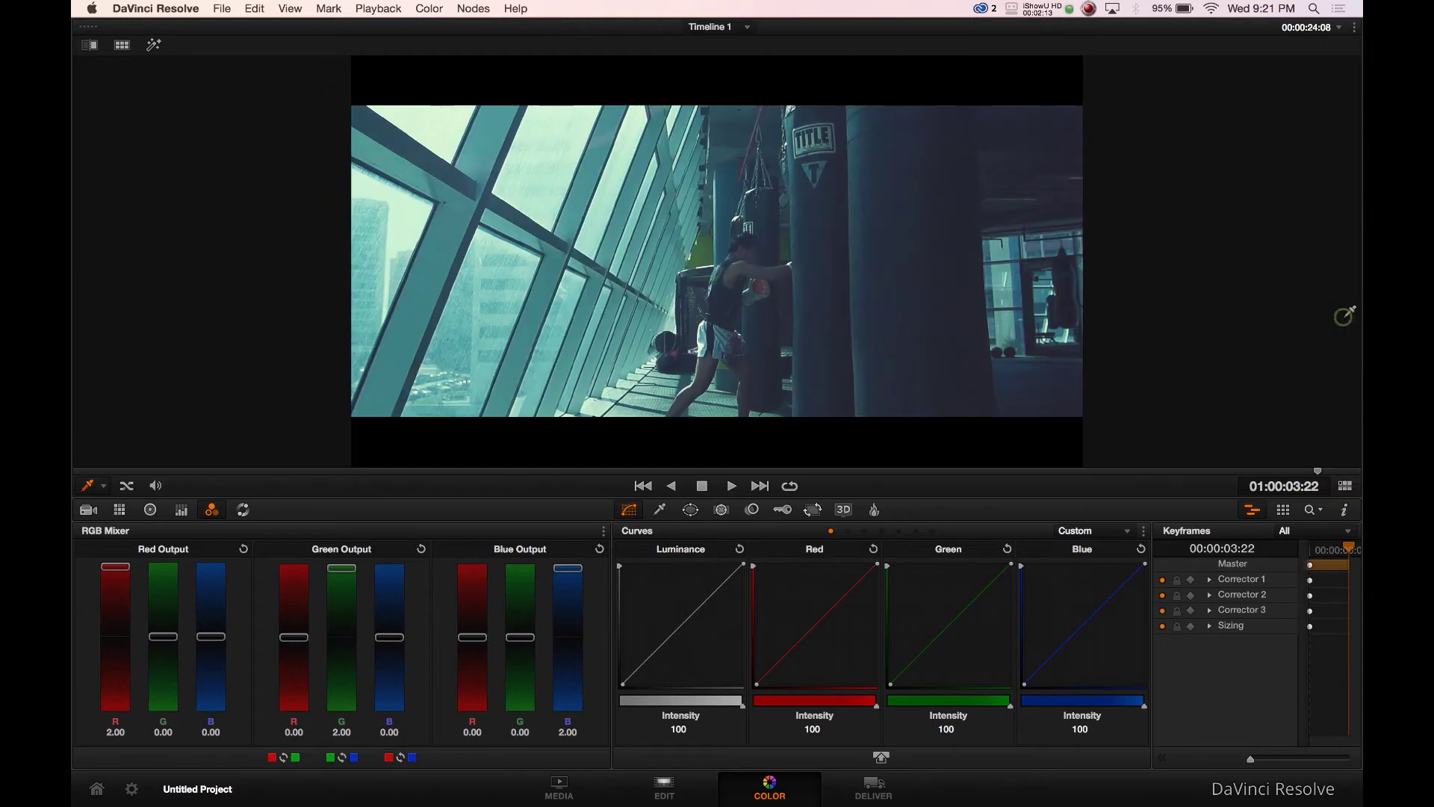
pyautogui.click(1144, 531)
# Open the curves in a large floating window, lower the highlight end, and toggle curve ganging.
pyautogui.click(1169, 564)
pyautogui.click(881, 757)
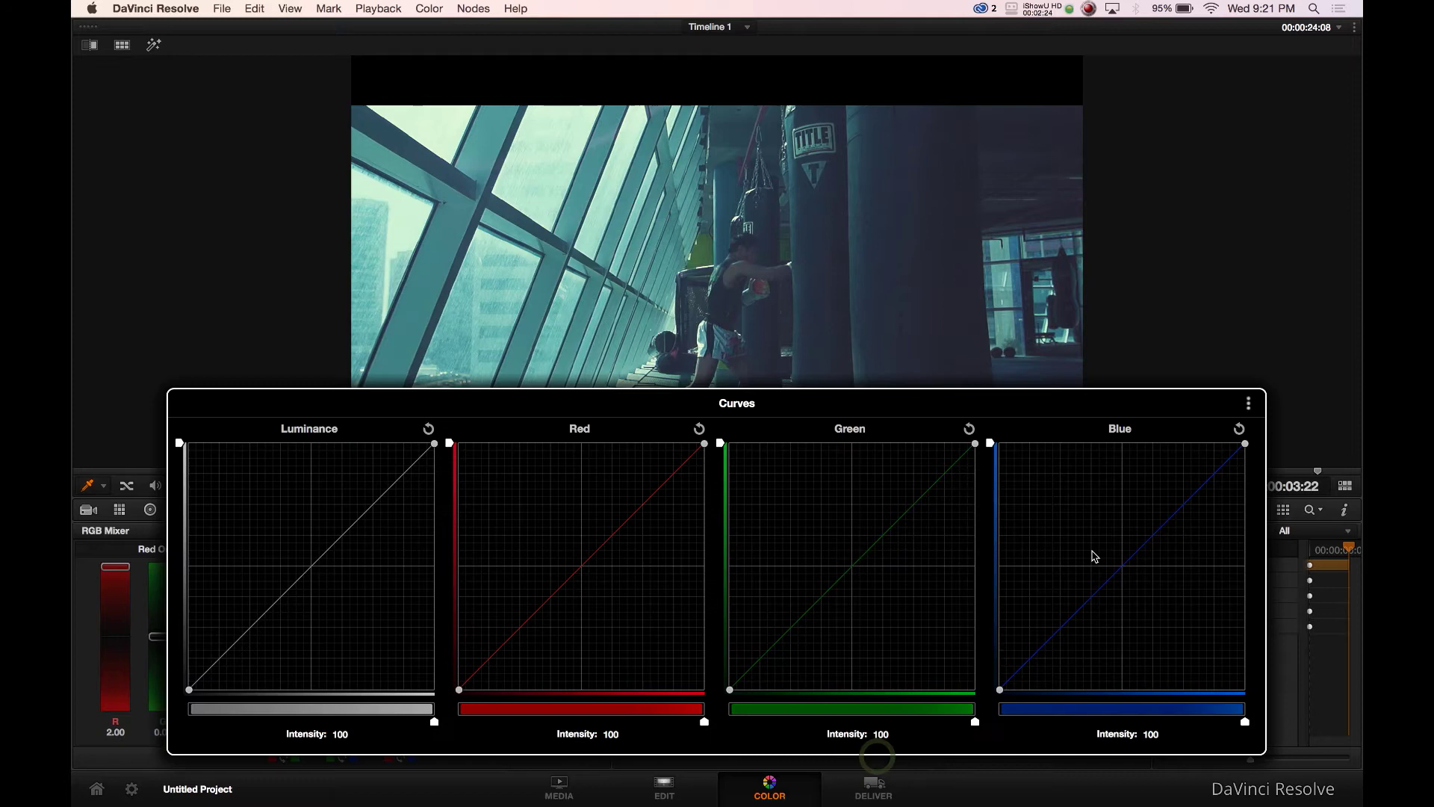
pyautogui.moveTo(1245, 444); pyautogui.dragTo(1246, 470)
pyautogui.click(1248, 403)
pyautogui.click(1249, 445)
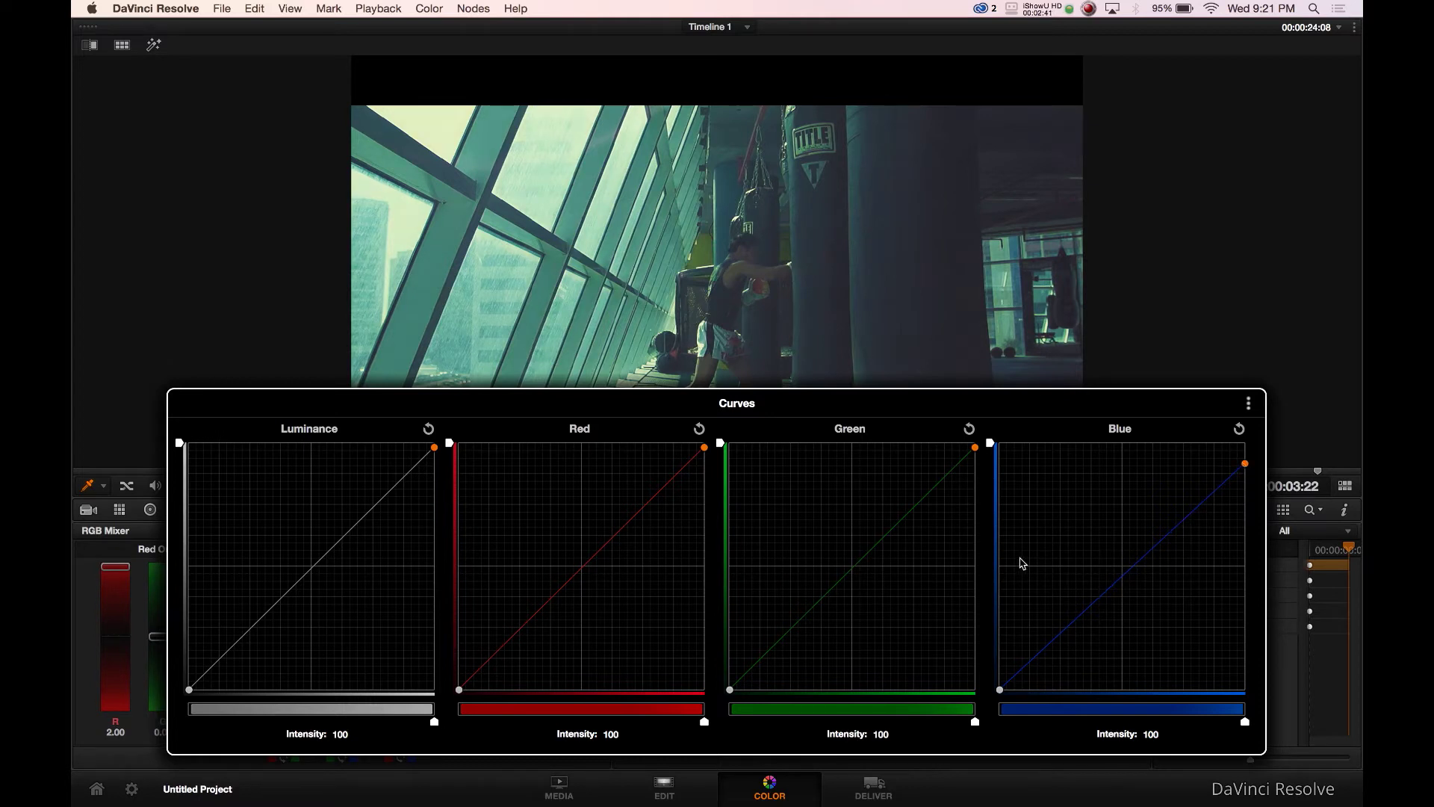
# Add a Green curve midpoint, bend Red and Luminance into soft S-curves, and close the editor.
pyautogui.click(856, 570)
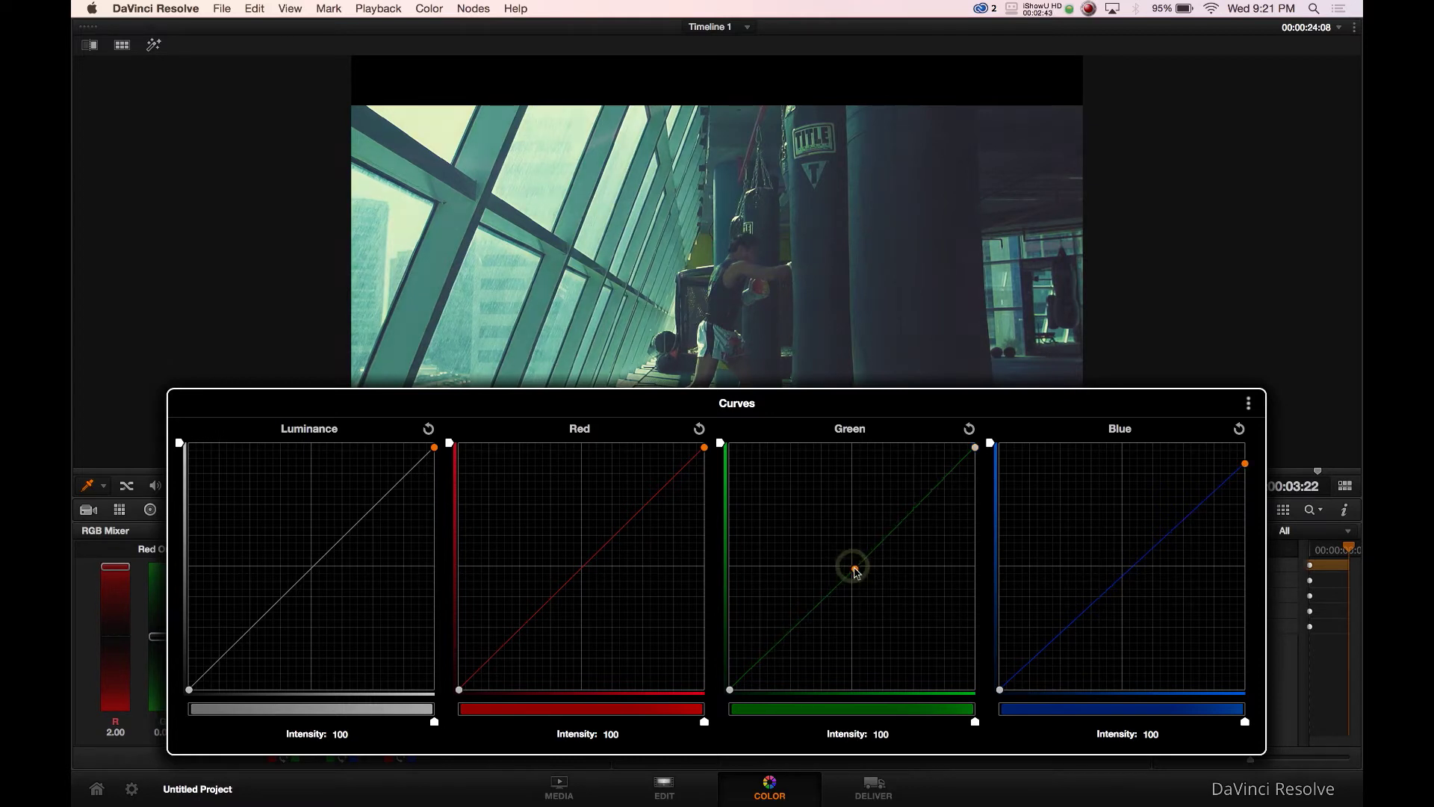
pyautogui.moveTo(856, 572); pyautogui.dragTo(855, 571)
pyautogui.moveTo(639, 507); pyautogui.dragTo(641, 498)
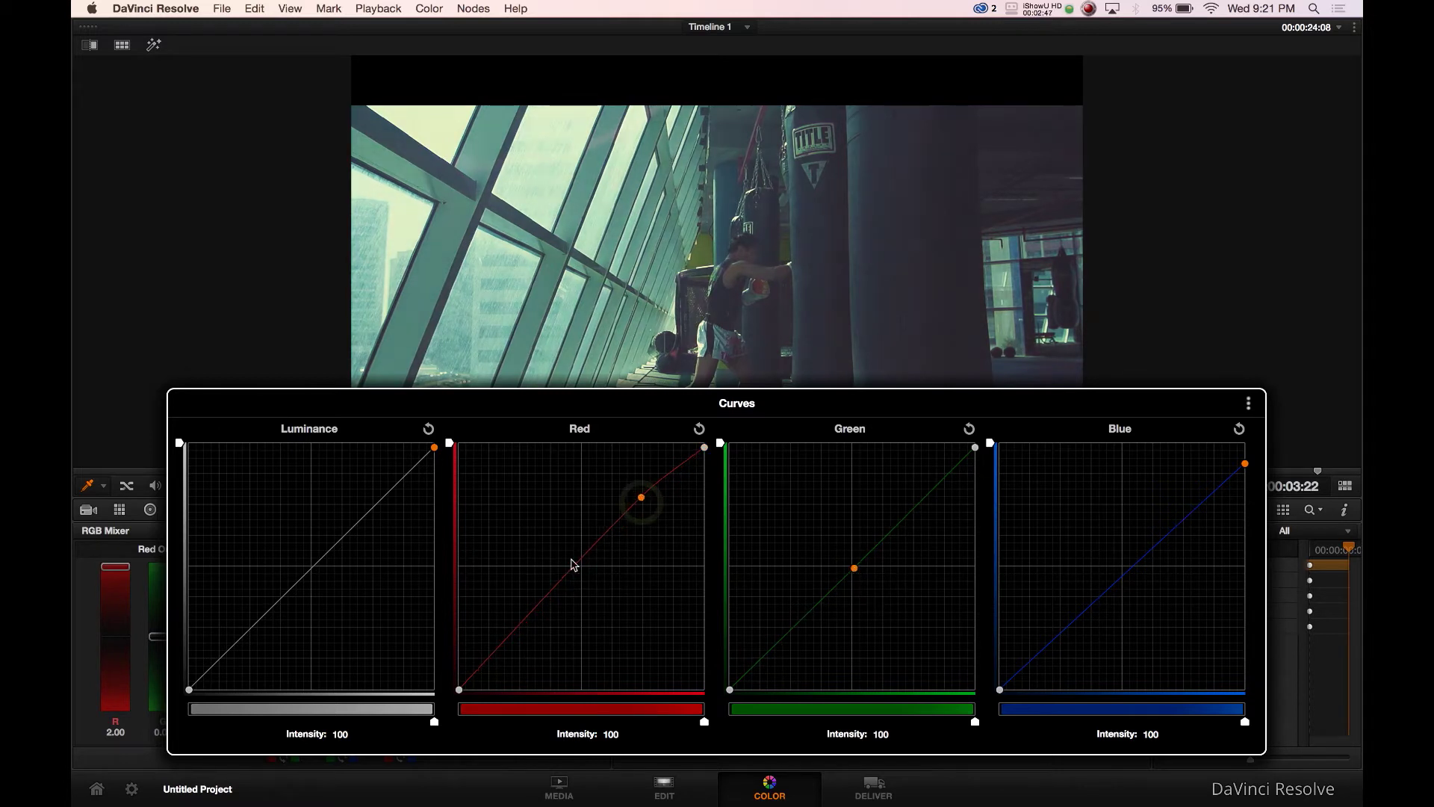
pyautogui.click(521, 635)
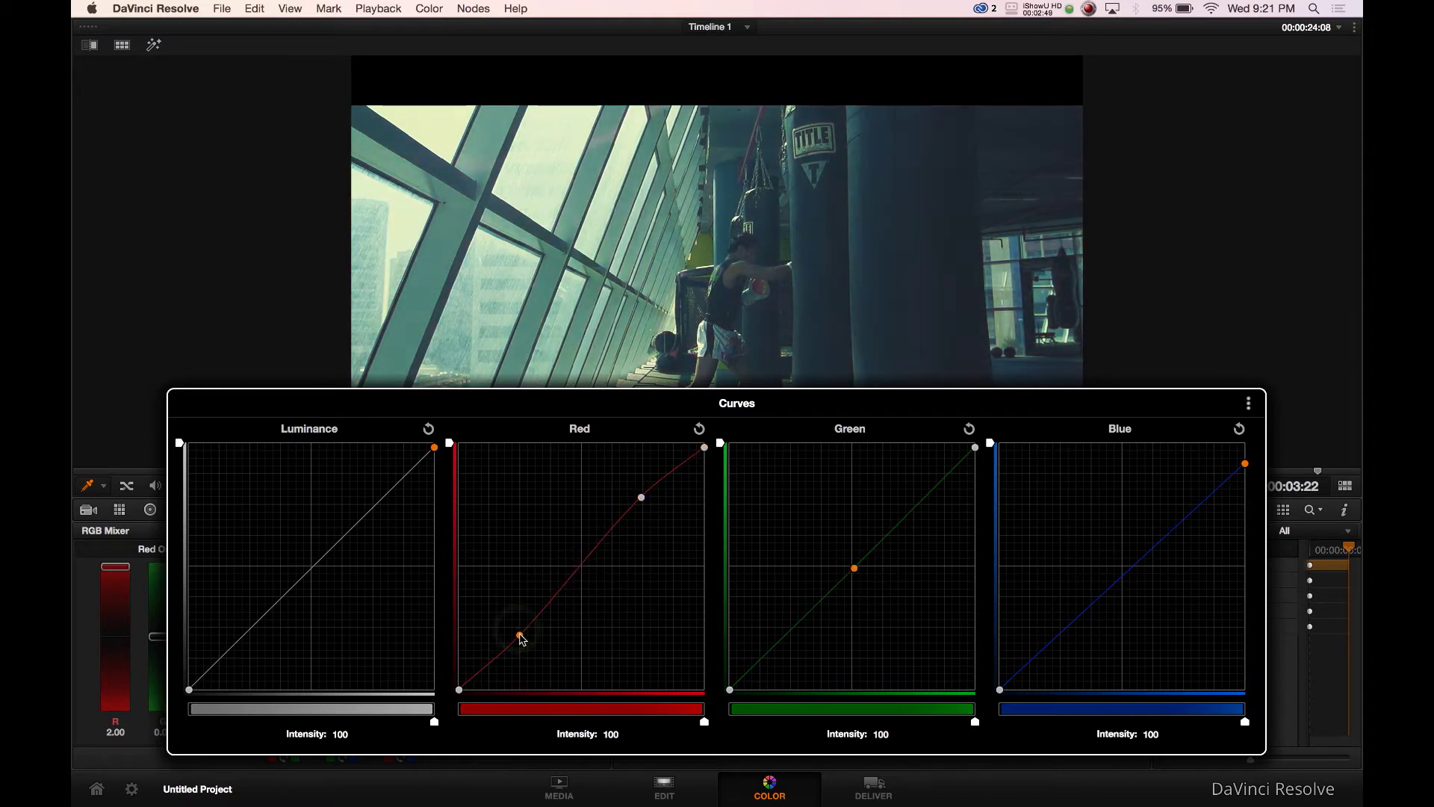
pyautogui.click(379, 498)
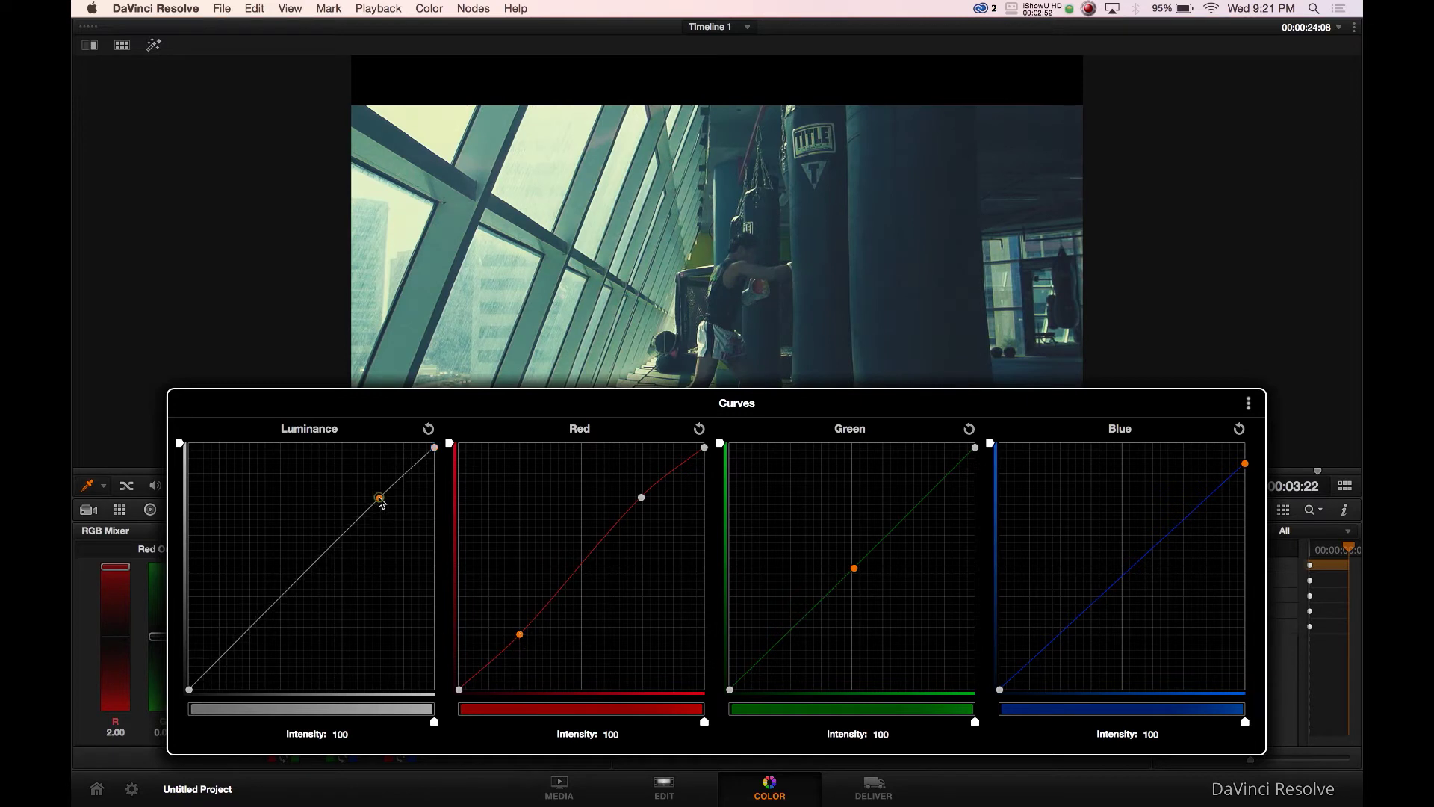
pyautogui.moveTo(255, 633); pyautogui.dragTo(248, 639)
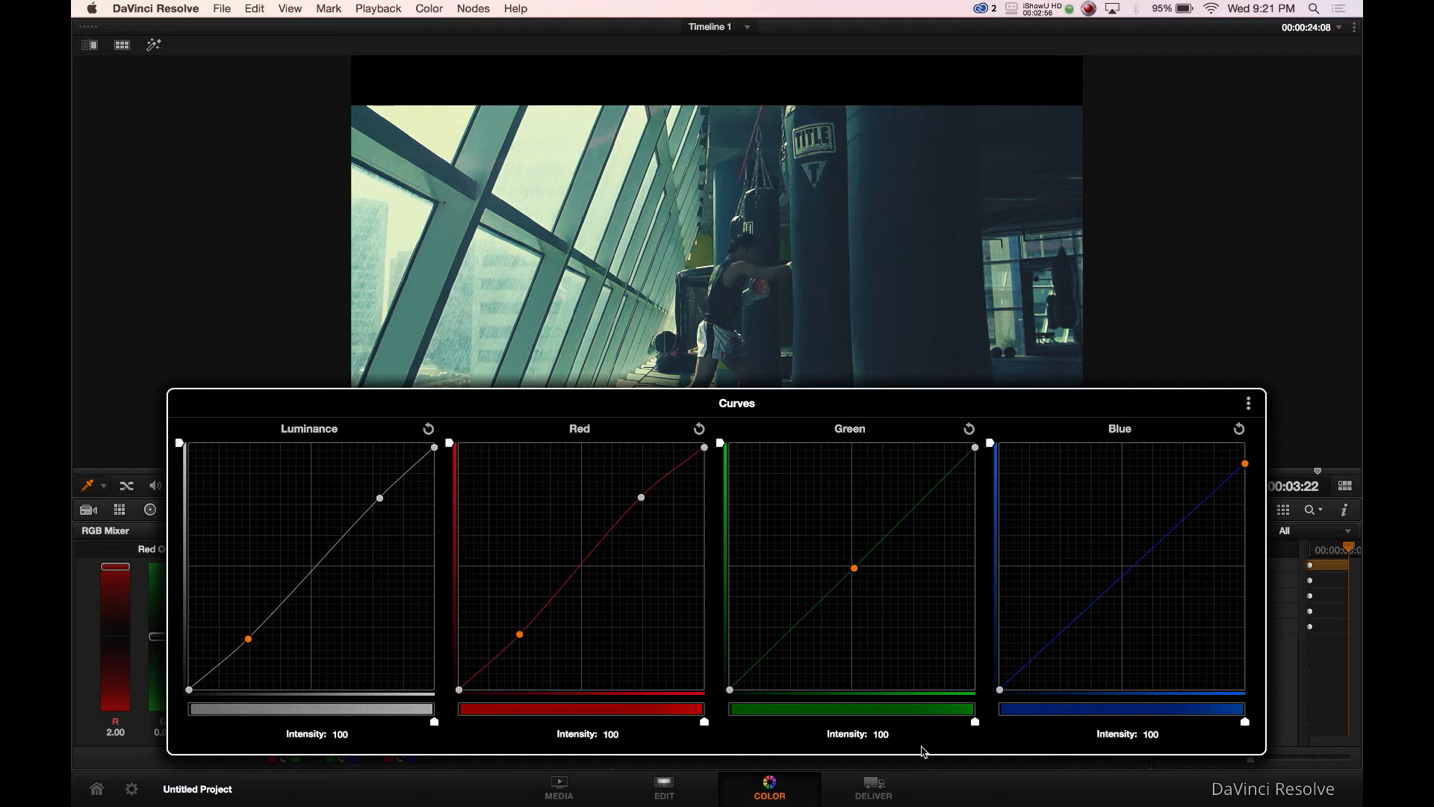
pyautogui.click(965, 785)
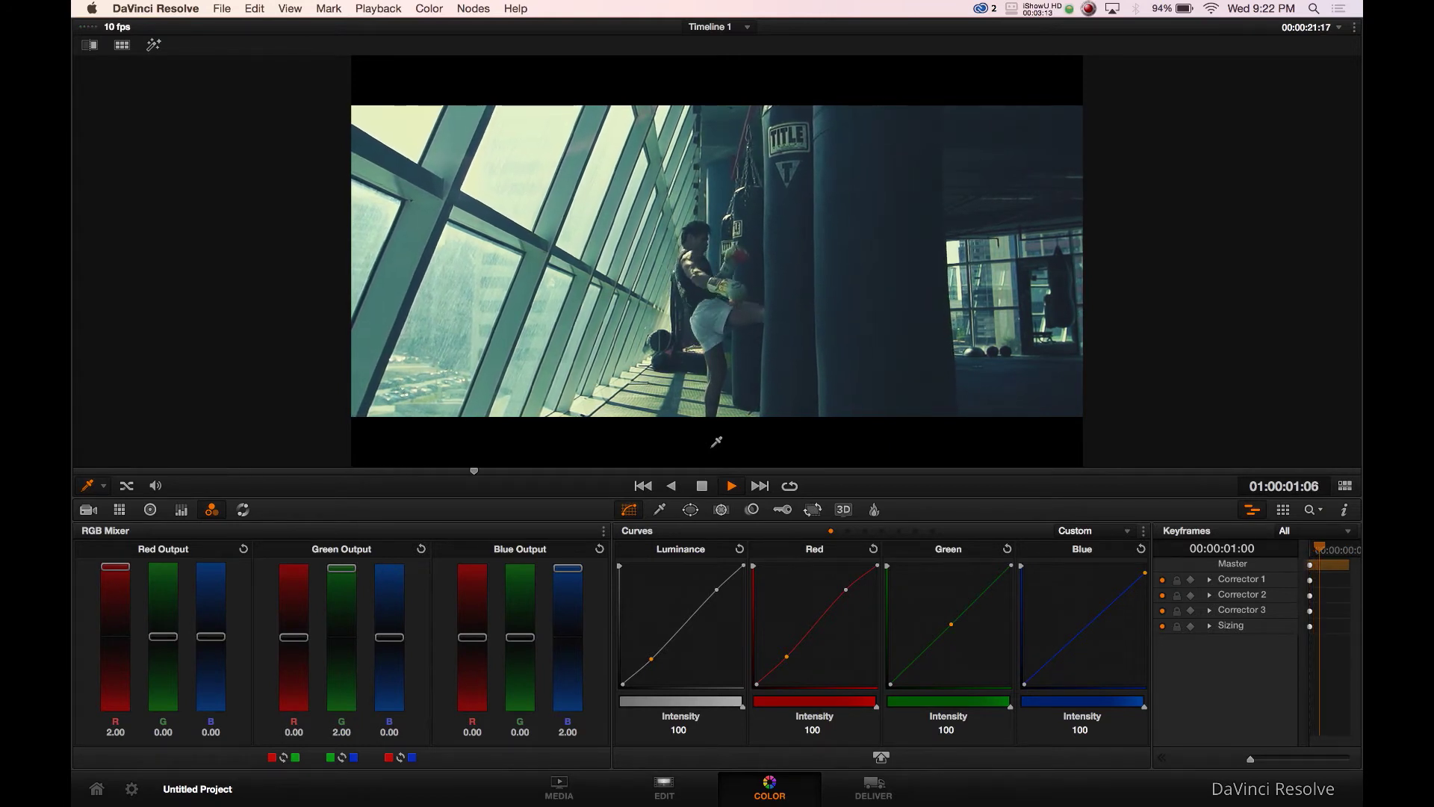
# Stop playback, restore the node graph layout and select node 03.
pyautogui.press('space')
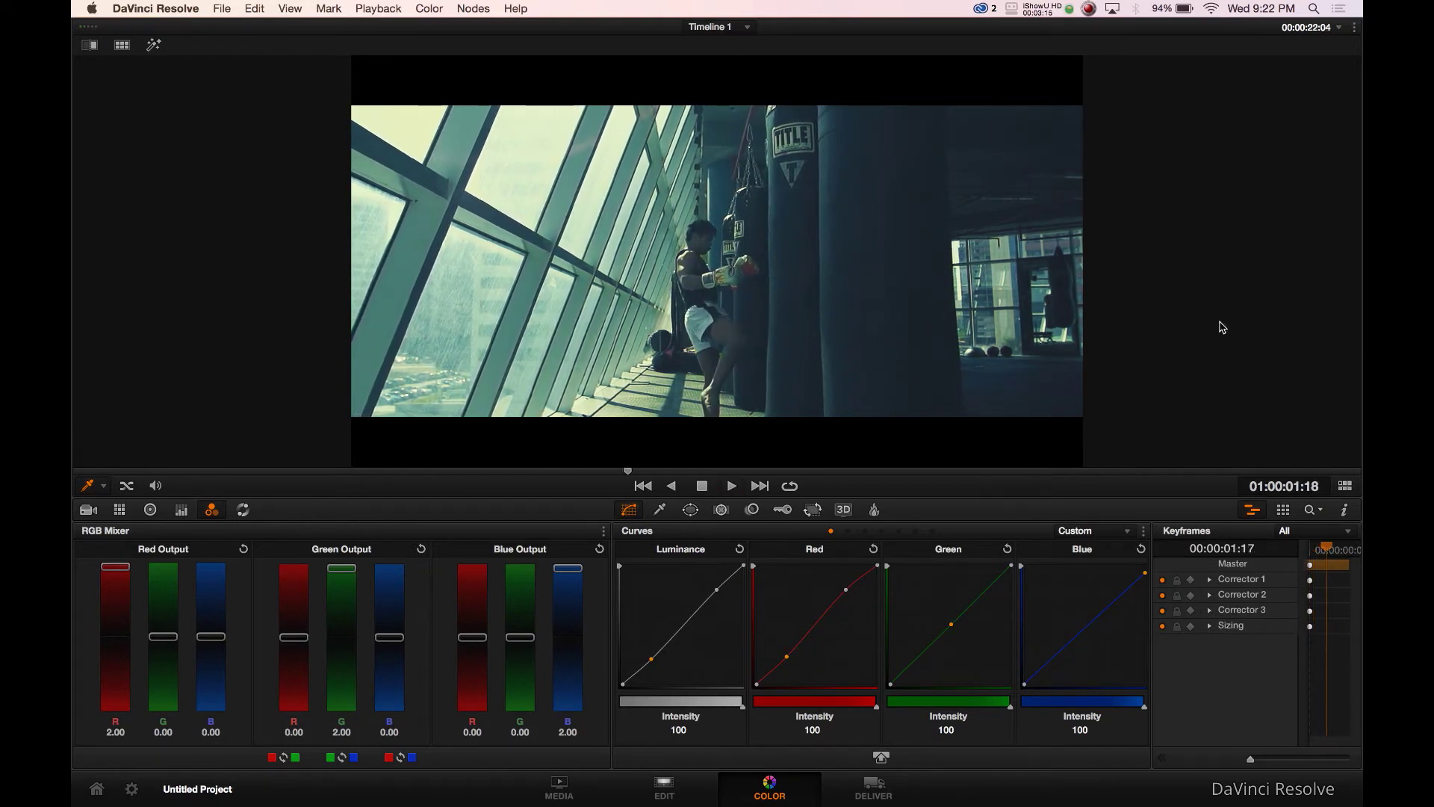
pyautogui.click(1345, 486)
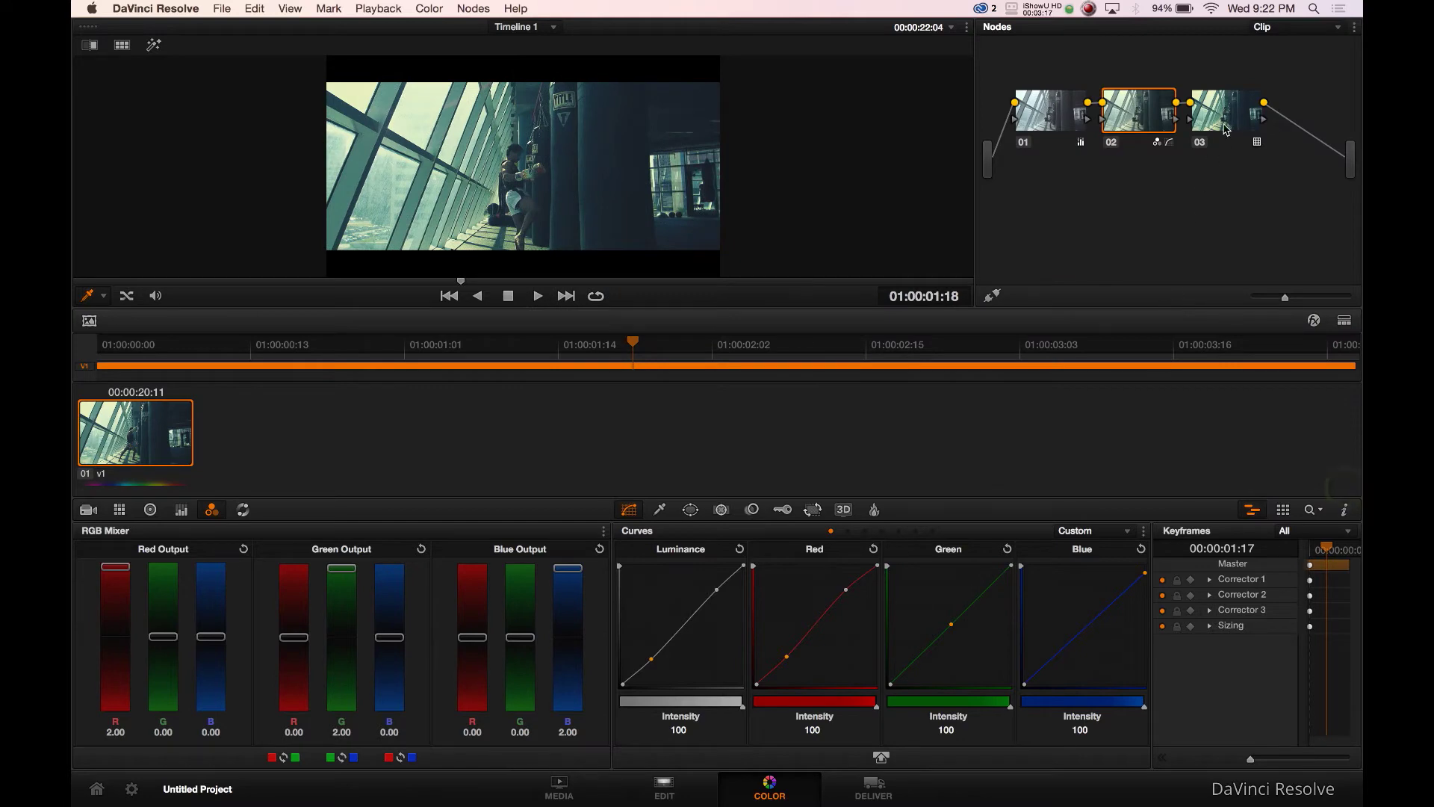
pyautogui.click(1226, 129)
# Apply the VisionColor OSIRIS Vision 6 - Rec.709 LUT to node 03.
pyautogui.rightClick(1226, 128)
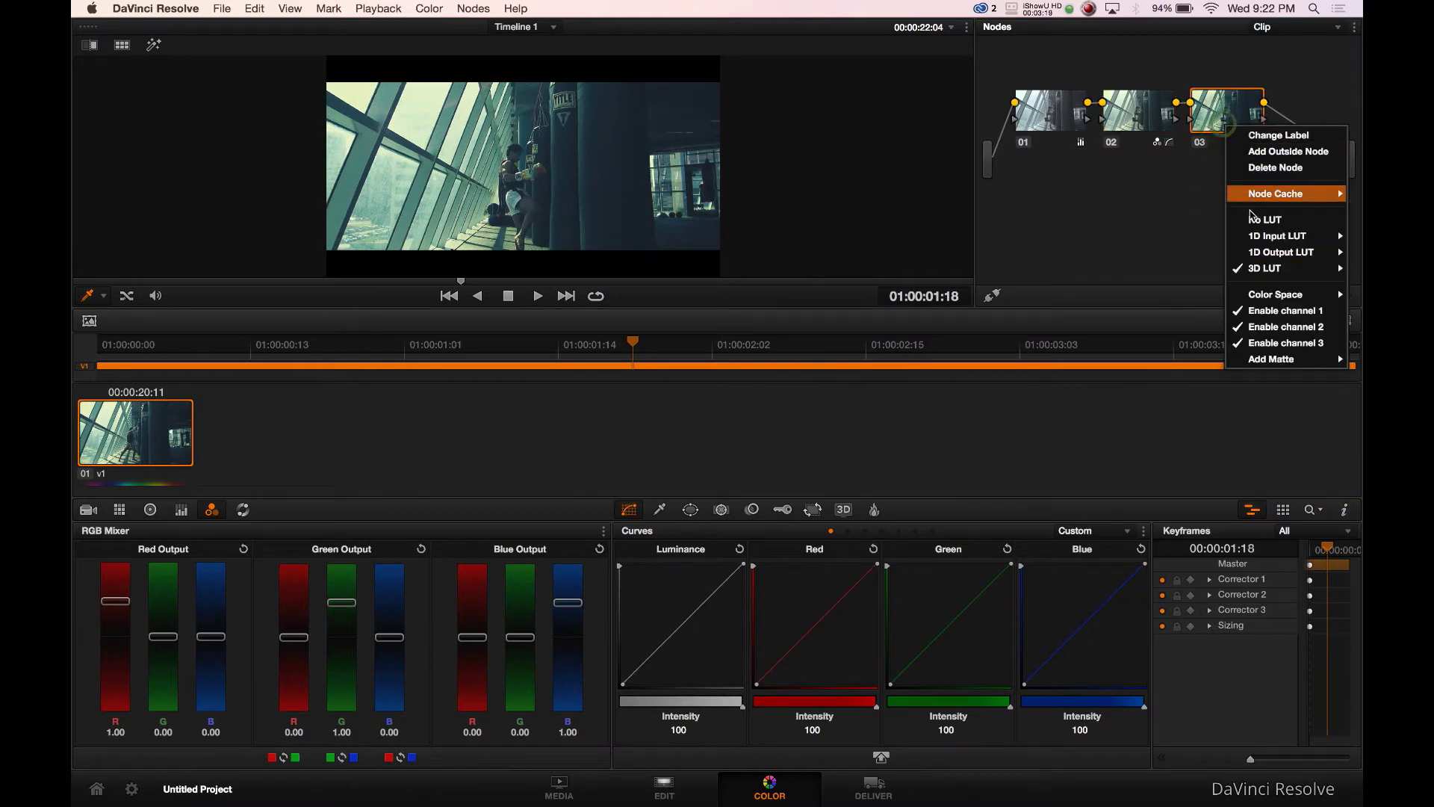
pyautogui.moveTo(1285, 269)
pyautogui.moveTo(1031, 347)
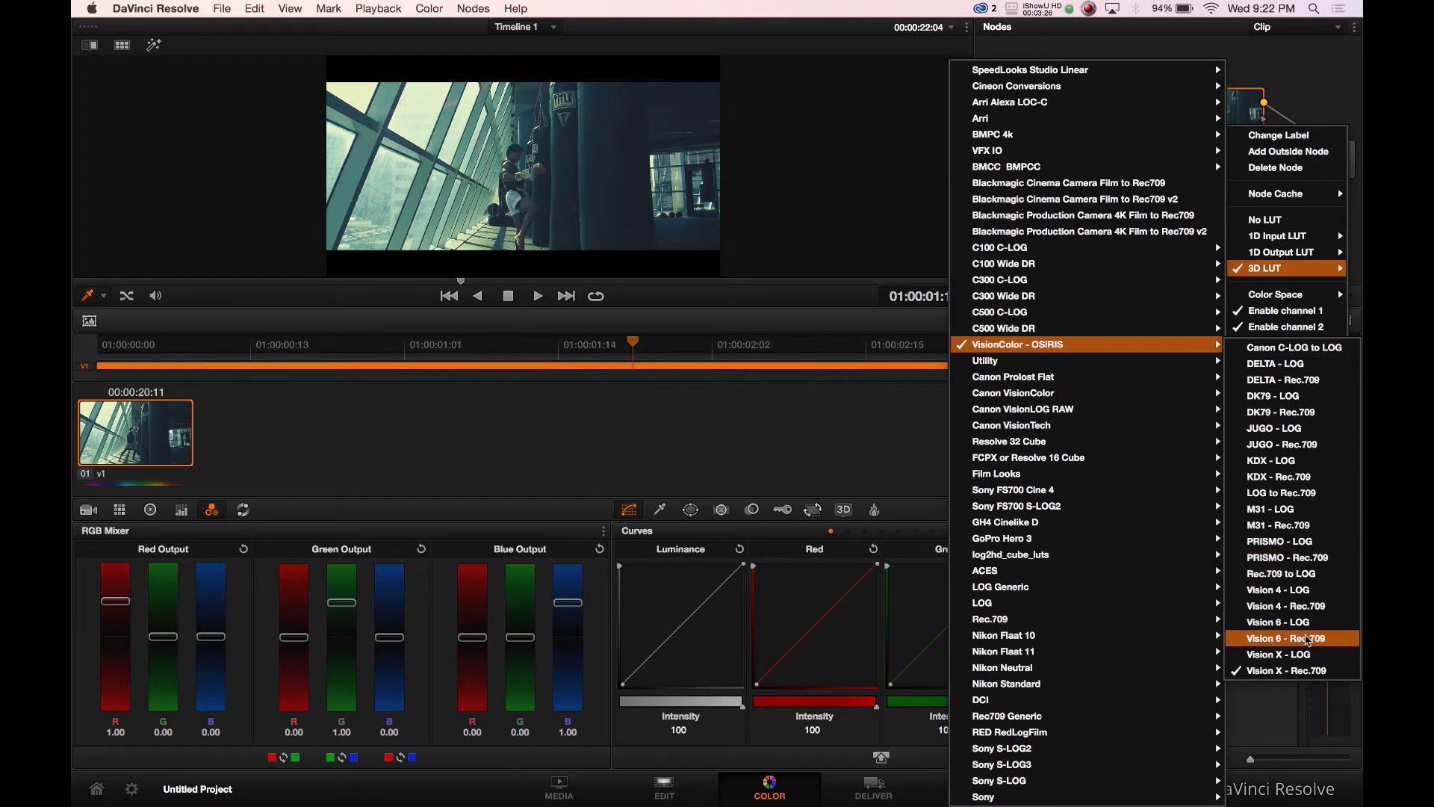
pyautogui.click(1308, 640)
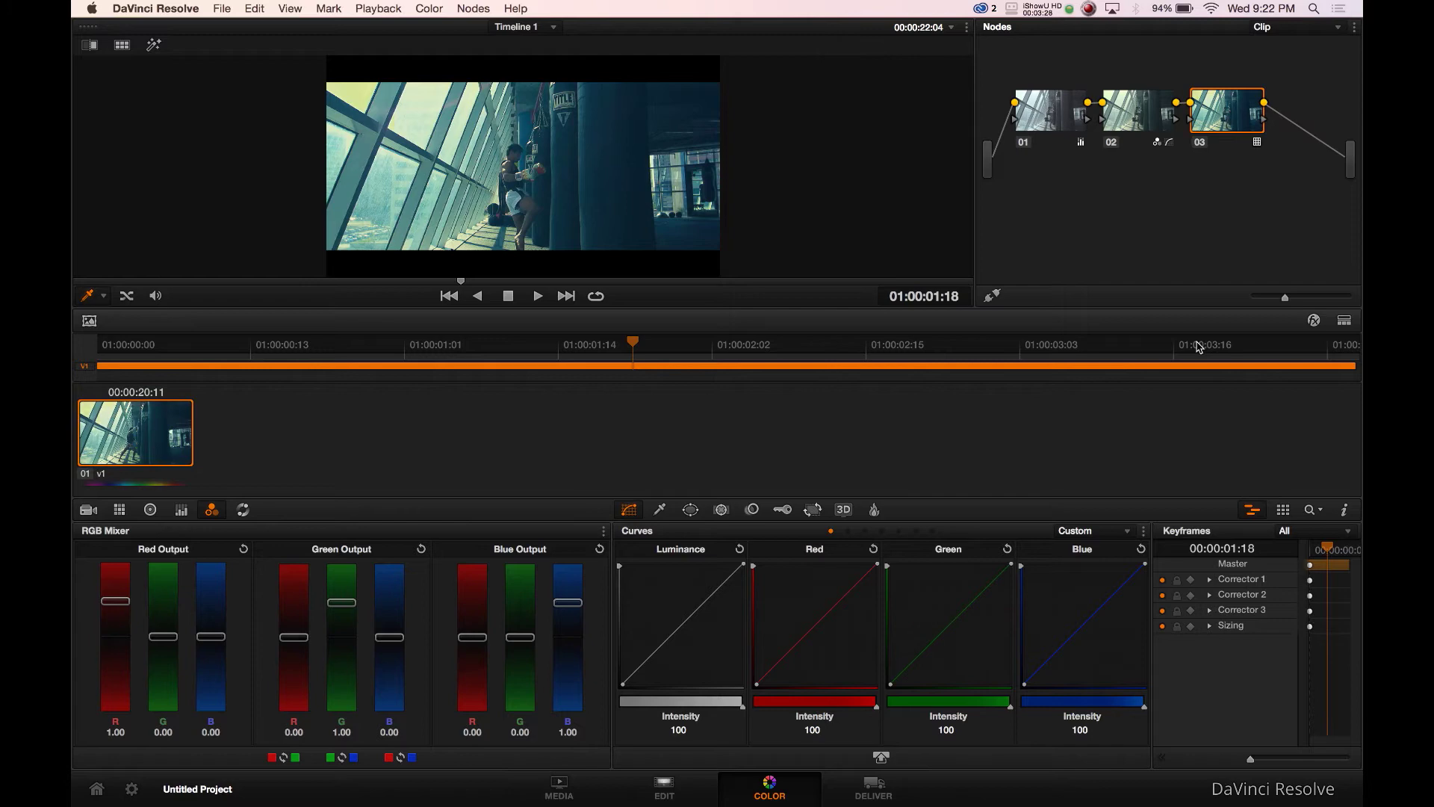
# Swap node 03's LUT for M31 - Rec.709 and play the clip in the enlarged viewer.
pyautogui.rightClick(1228, 123)
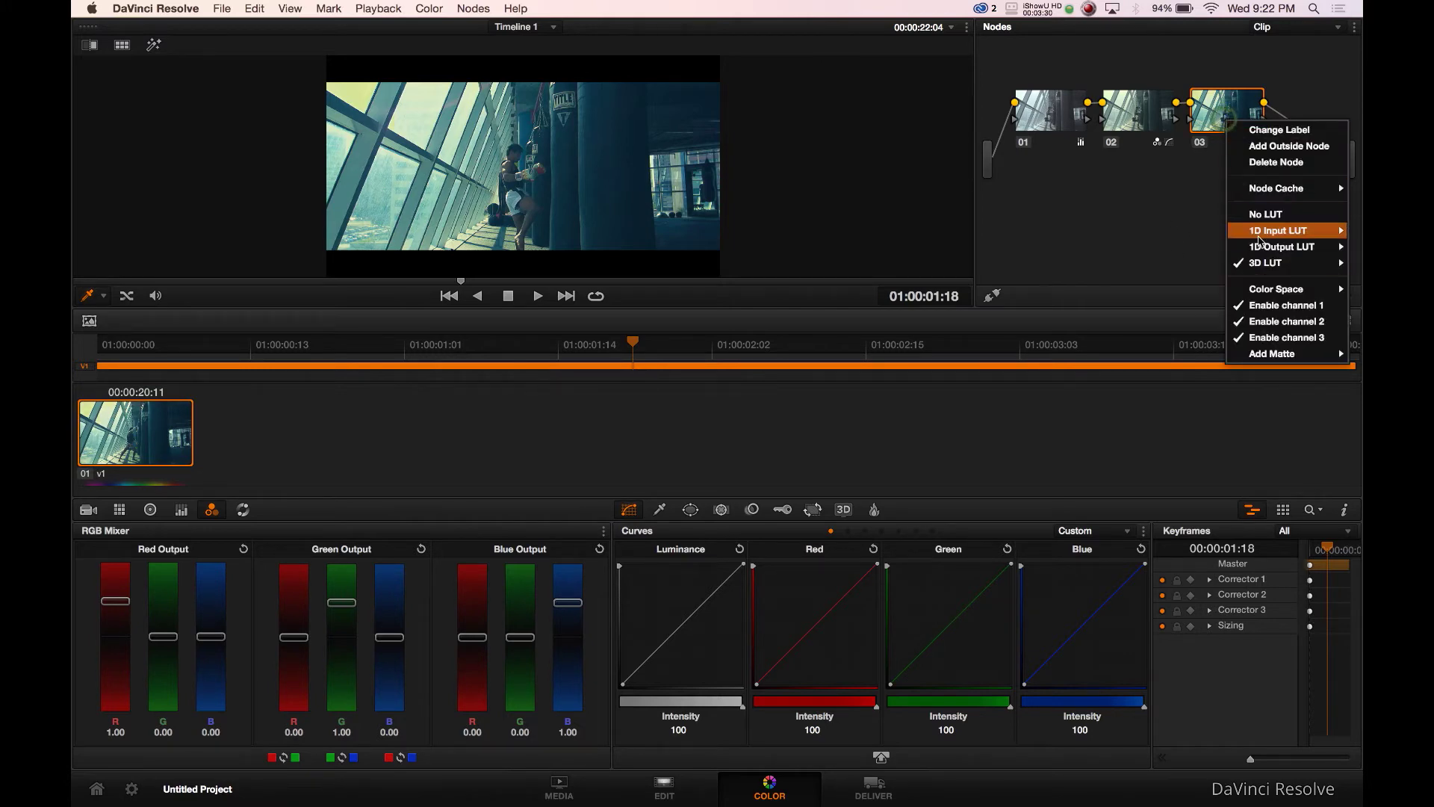
pyautogui.moveTo(1091, 345)
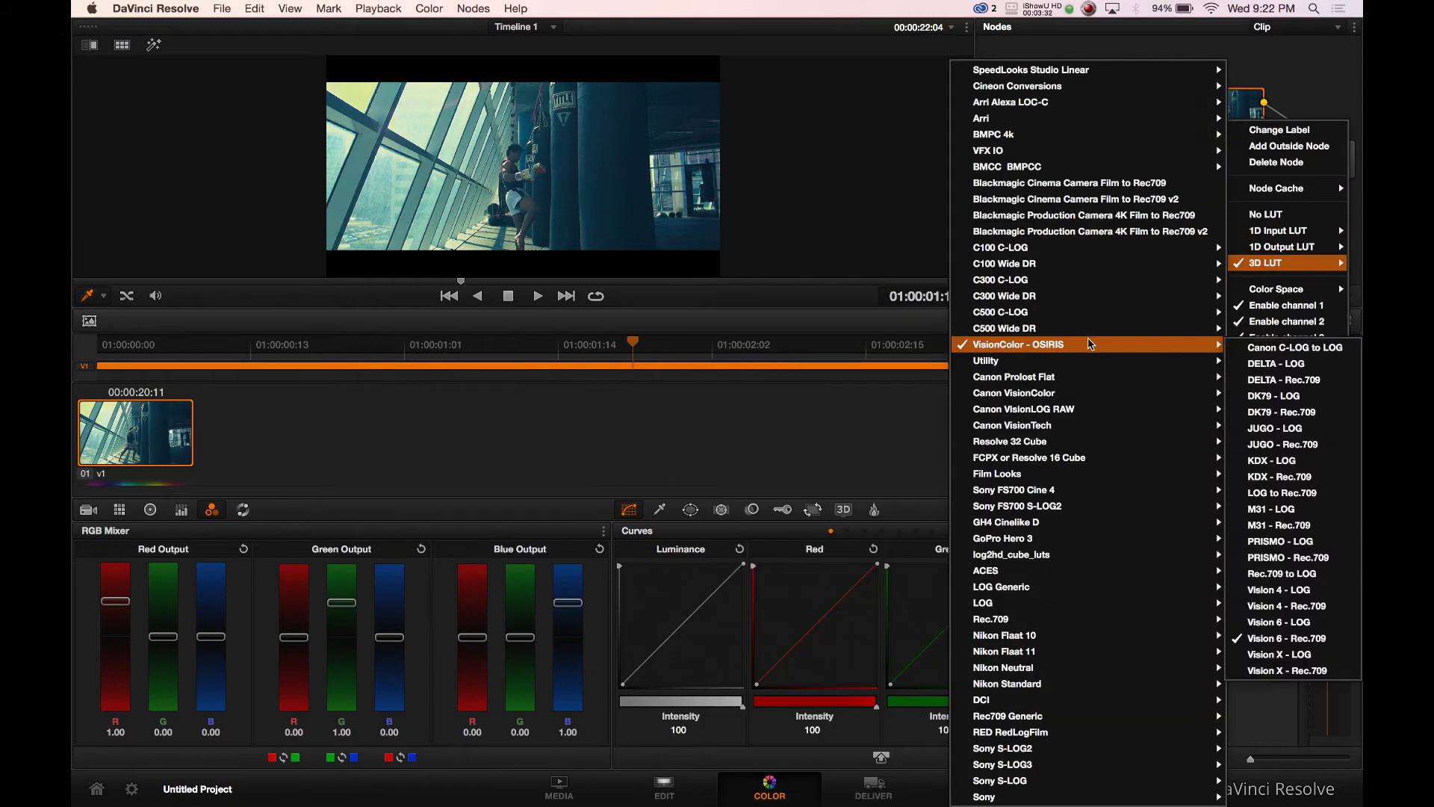
pyautogui.click(1291, 527)
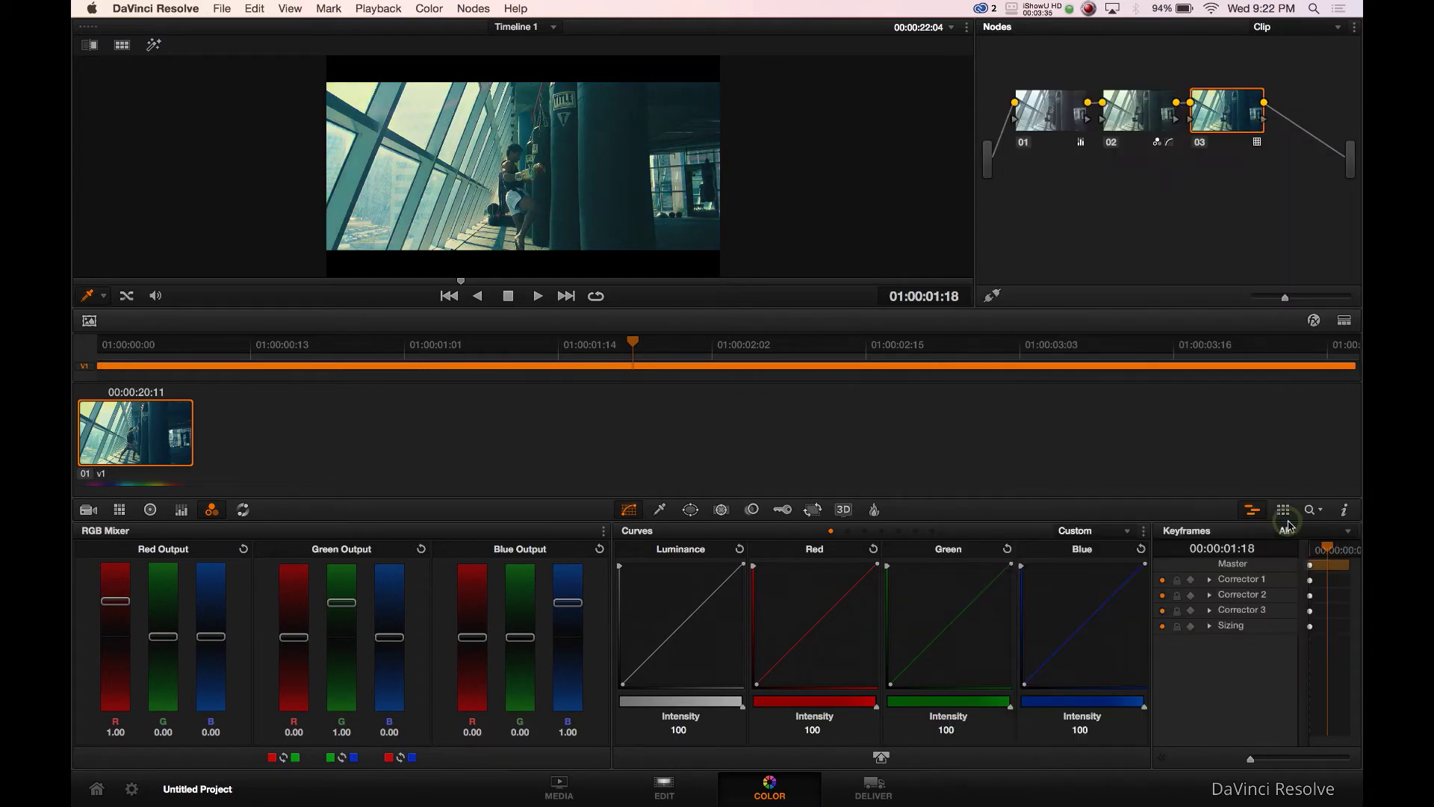
pyautogui.click(1345, 319)
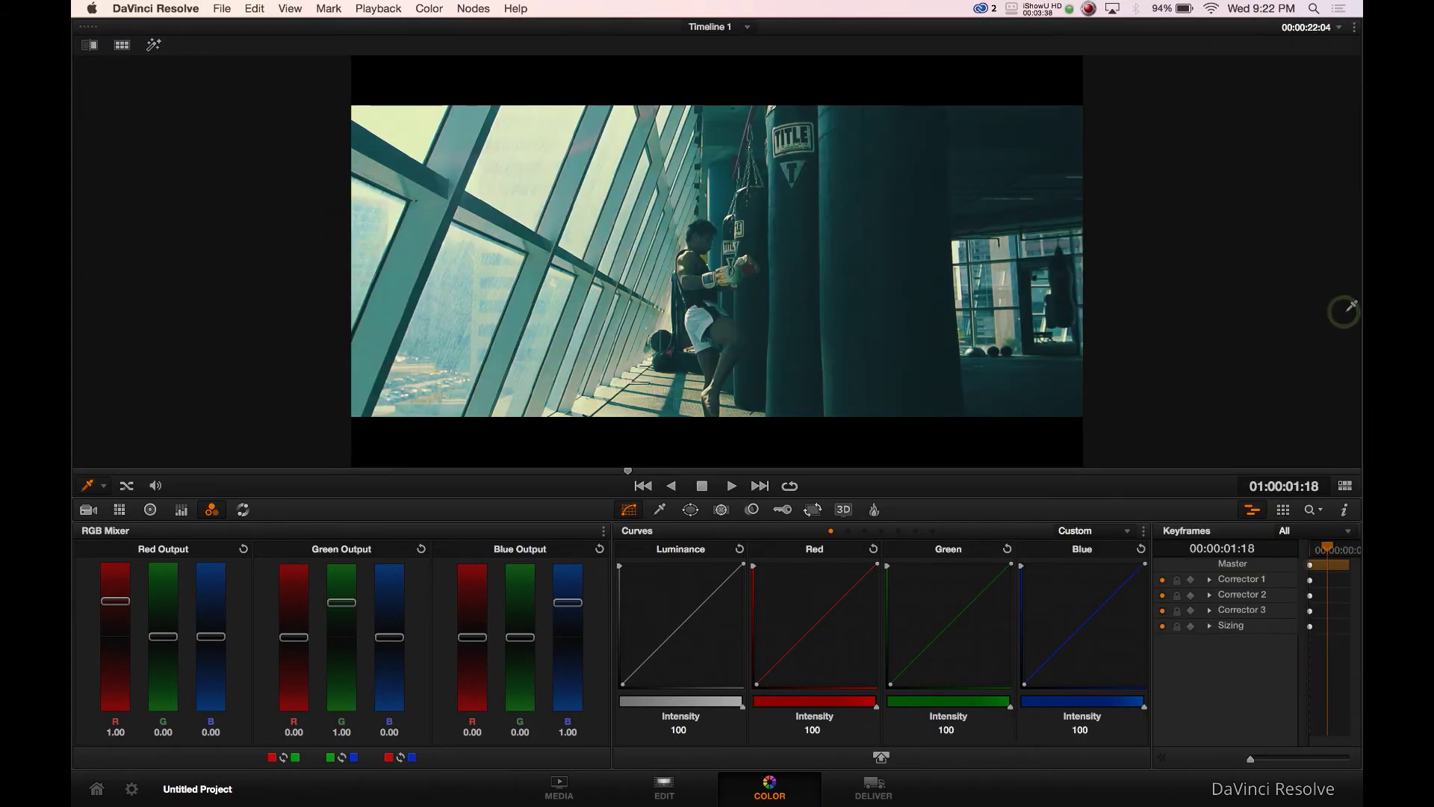
pyautogui.press('space')
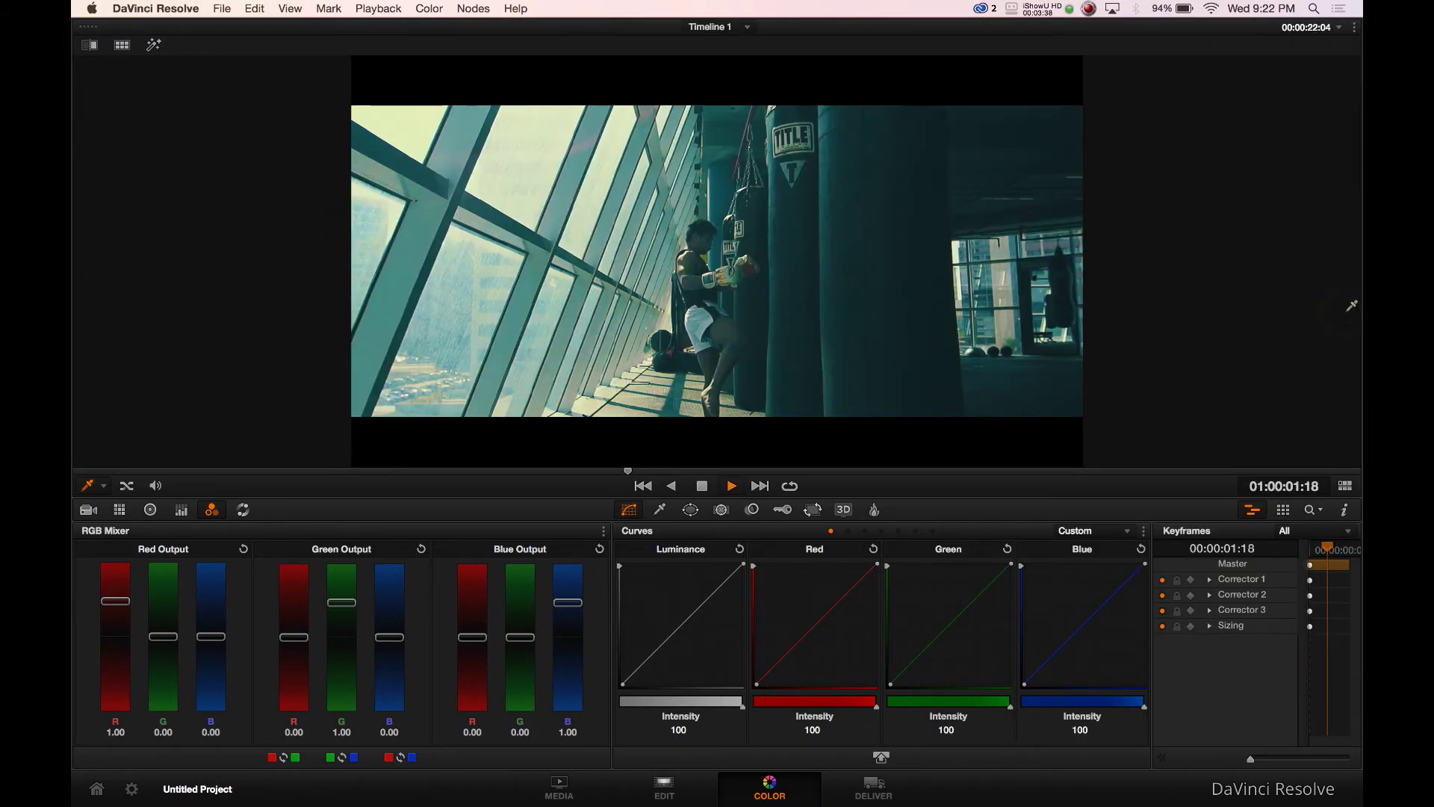
# Turn off the enlarged viewer so the three-node chain and timeline show again.
pyautogui.click(1344, 487)
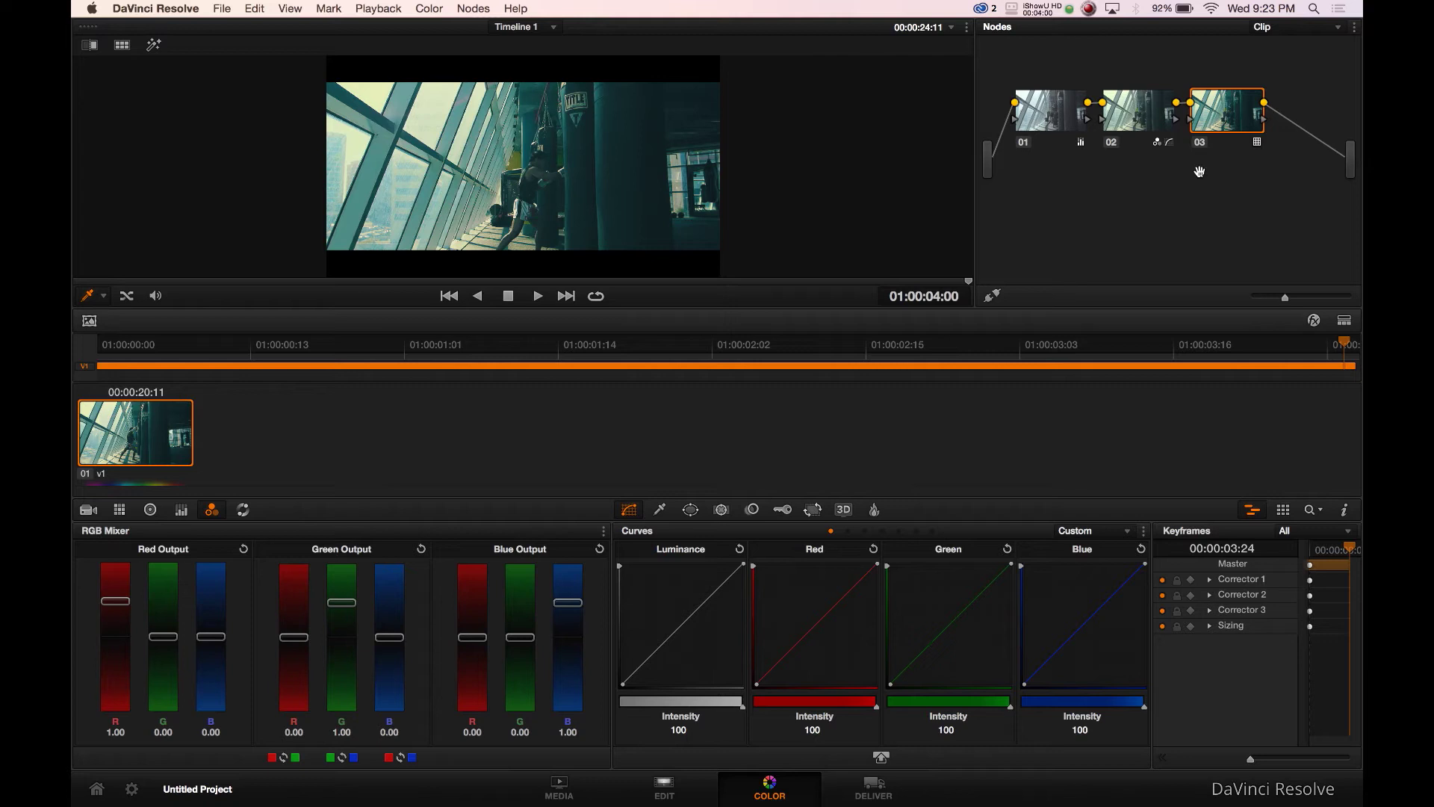
# Lower node 01's Lift Y to -0.08 and move node 03 down-right in the node graph.
pyautogui.click(1058, 127)
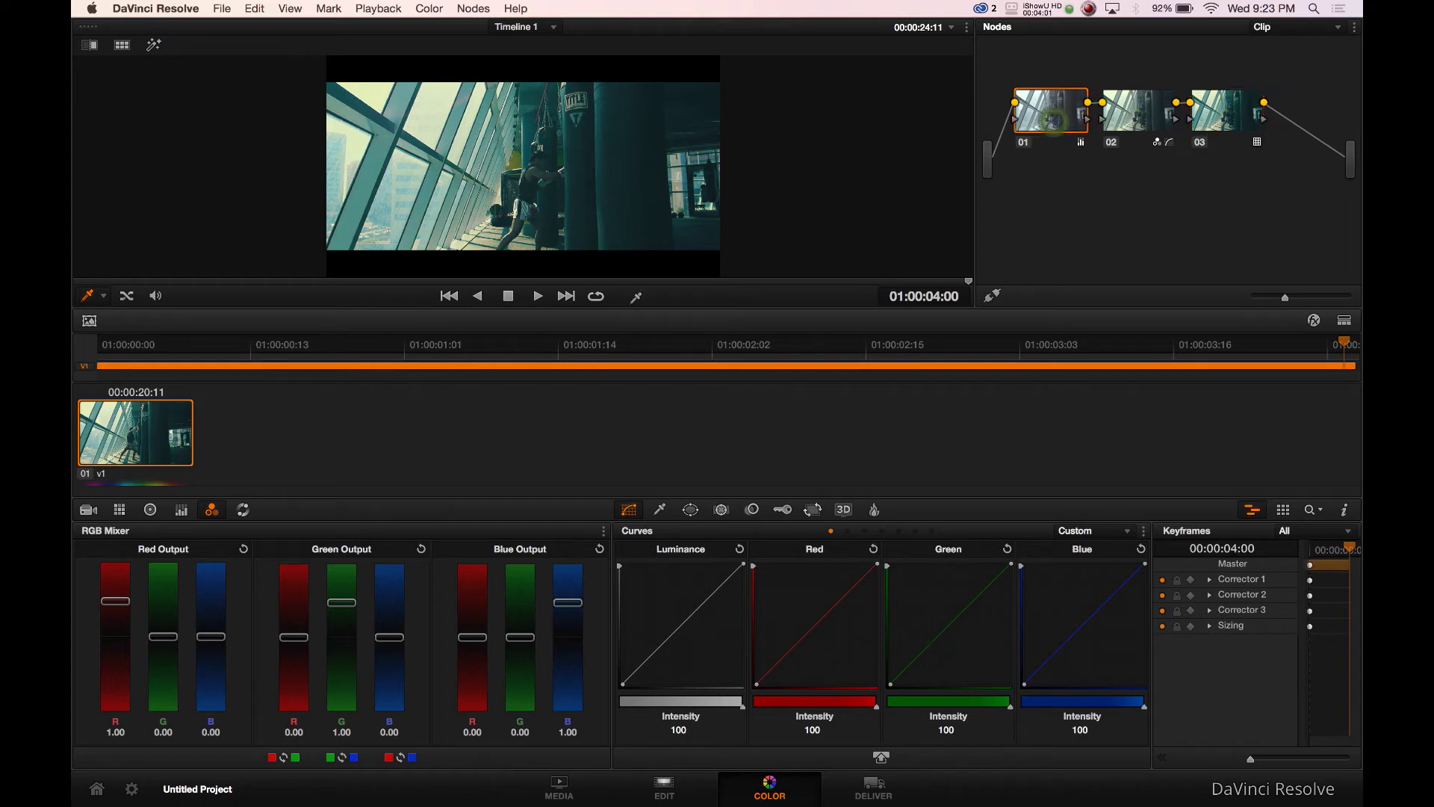
pyautogui.click(151, 512)
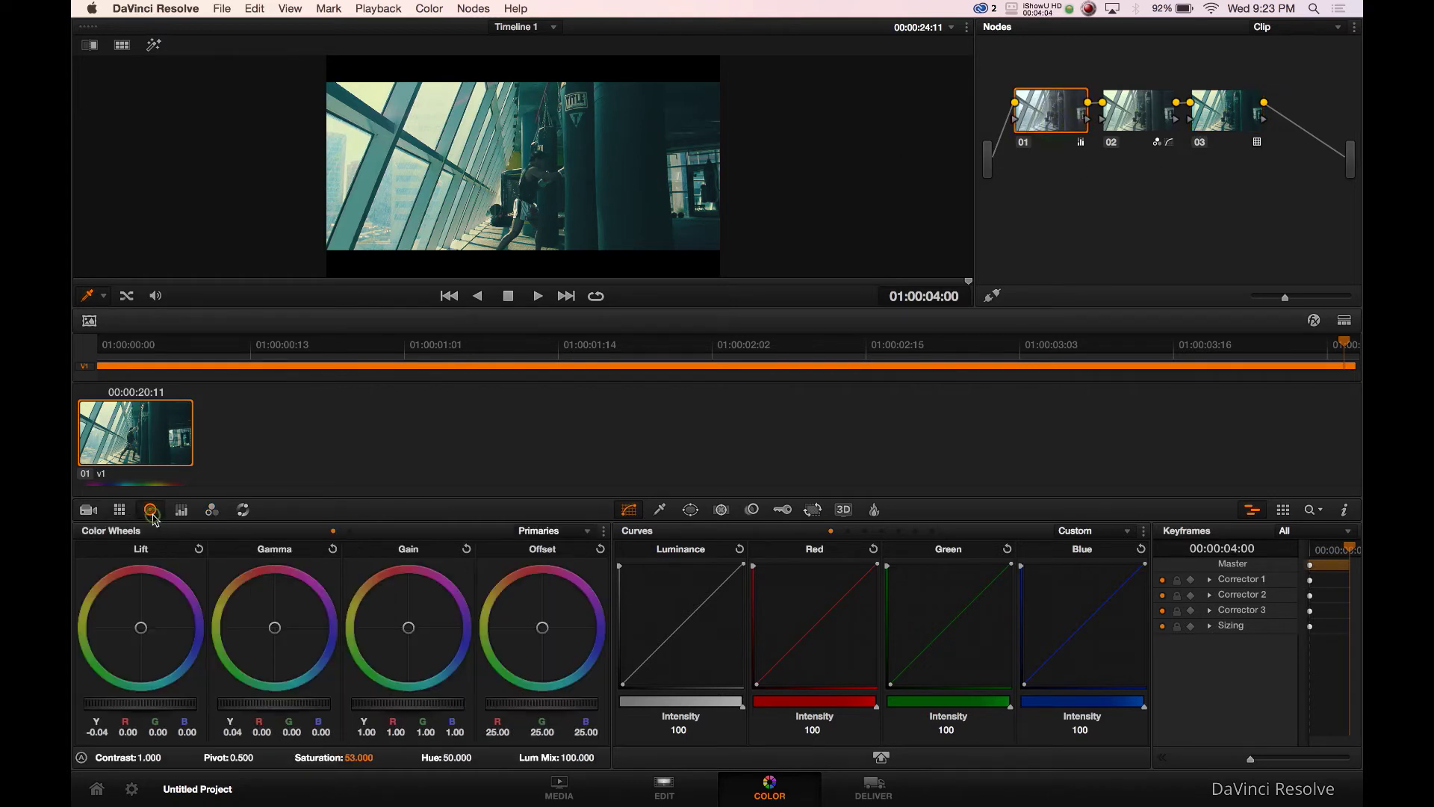
pyautogui.click(182, 512)
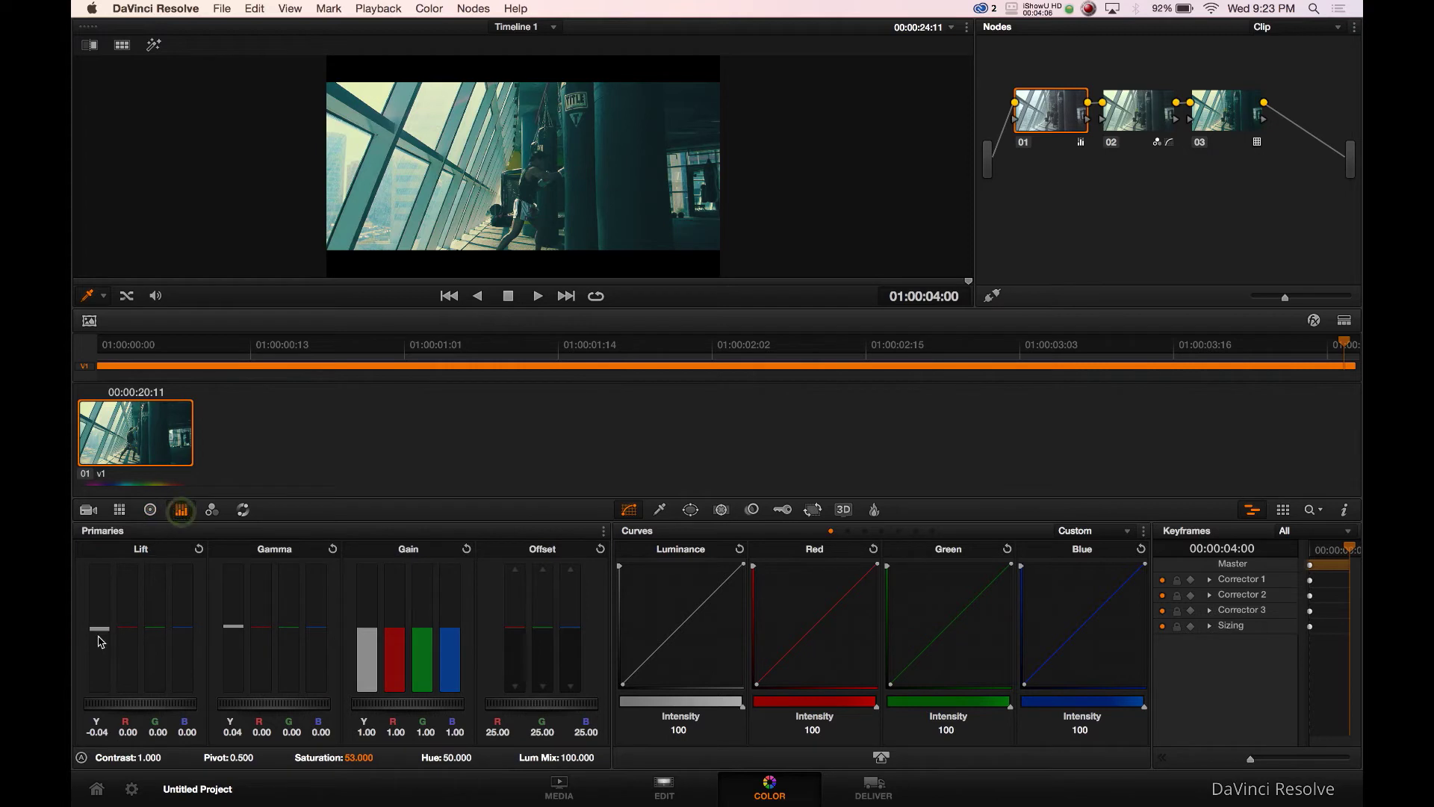
pyautogui.moveTo(101, 638)
pyautogui.mouseDown()
pyautogui.moveTo(101, 683)
pyautogui.moveTo(103, 650)
pyautogui.mouseUp()
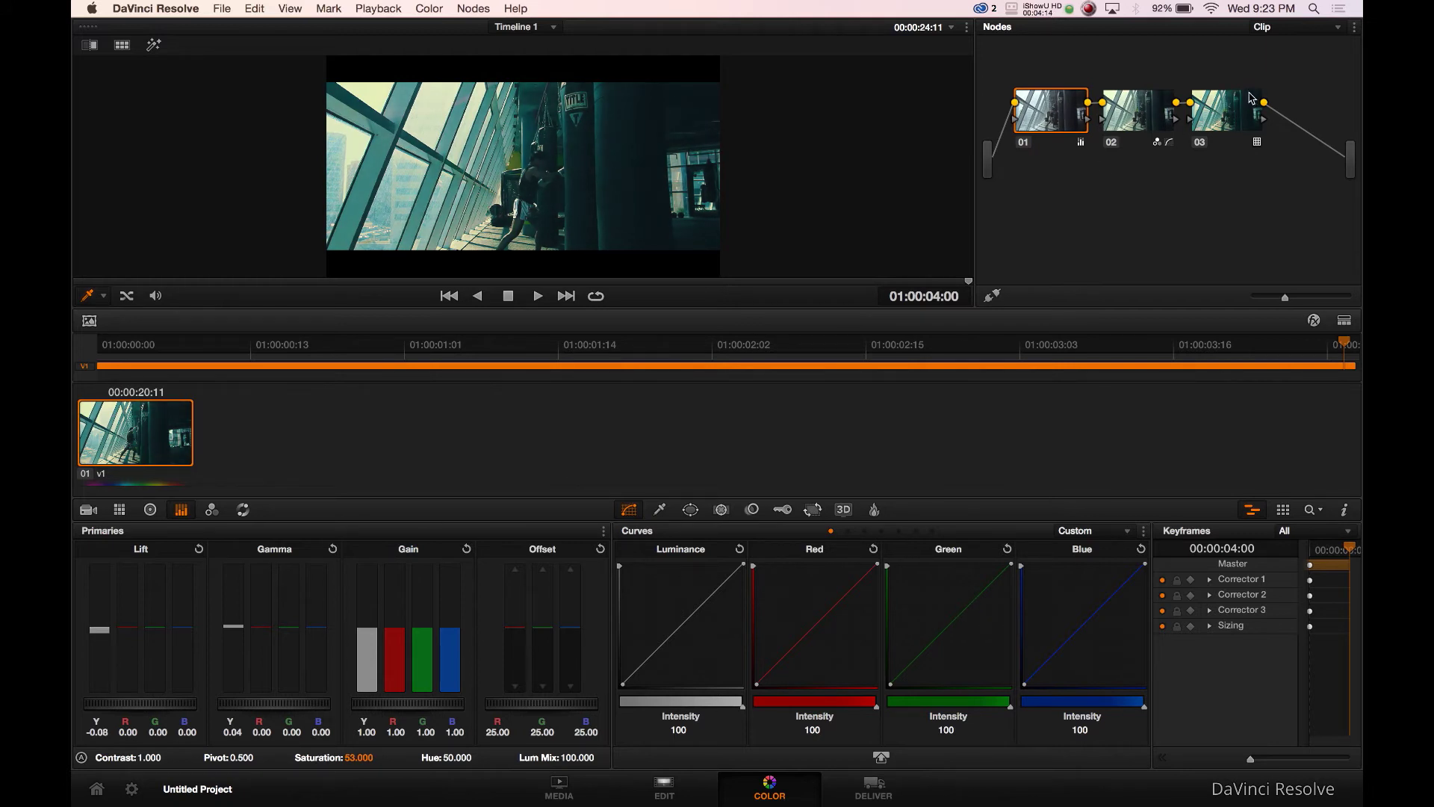
pyautogui.moveTo(1252, 98); pyautogui.dragTo(1337, 174)
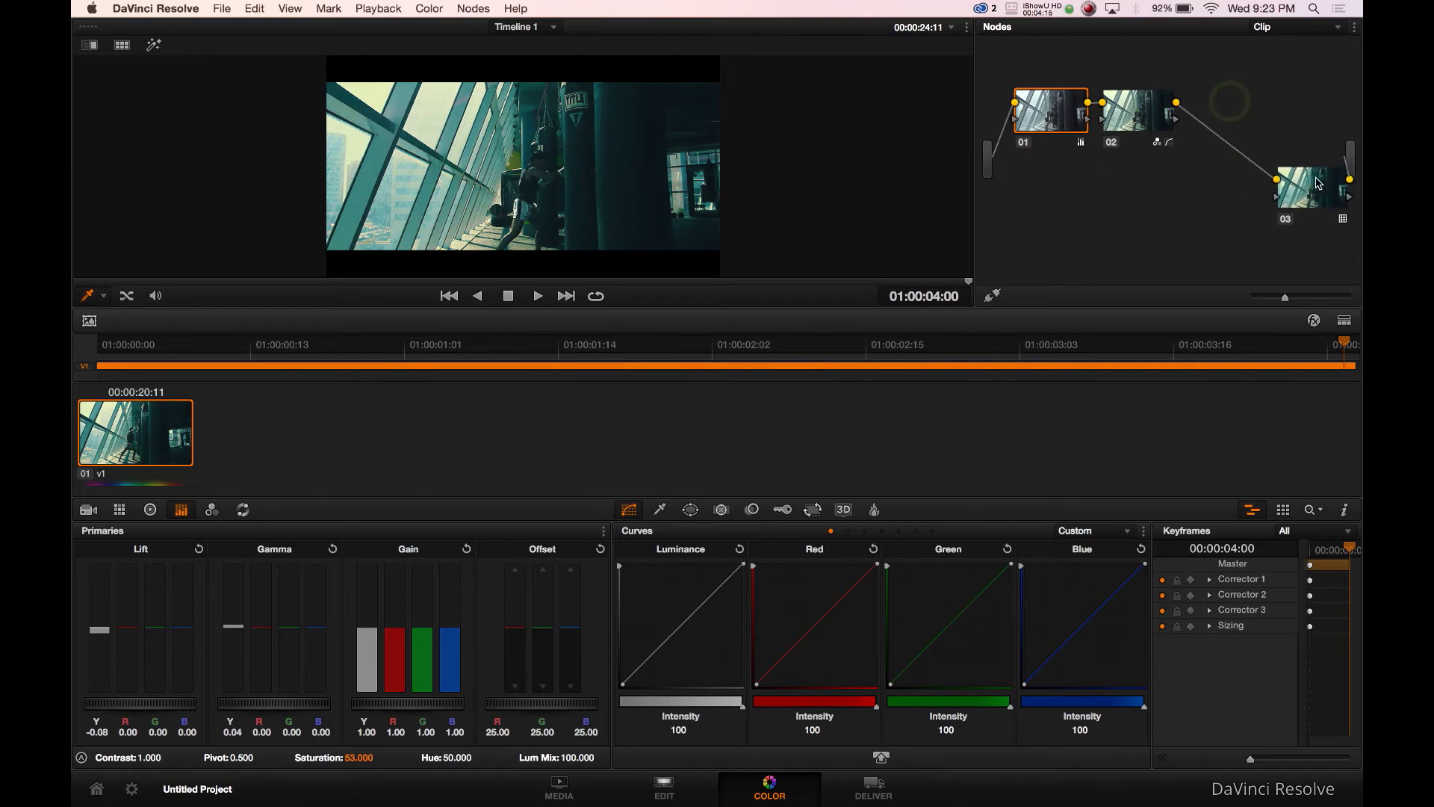
# Add a serial node after node 02 with Blur Radius 0.47, then play it enlarged.
pyautogui.click(1130, 118)
pyautogui.hotkey('alt', 's')
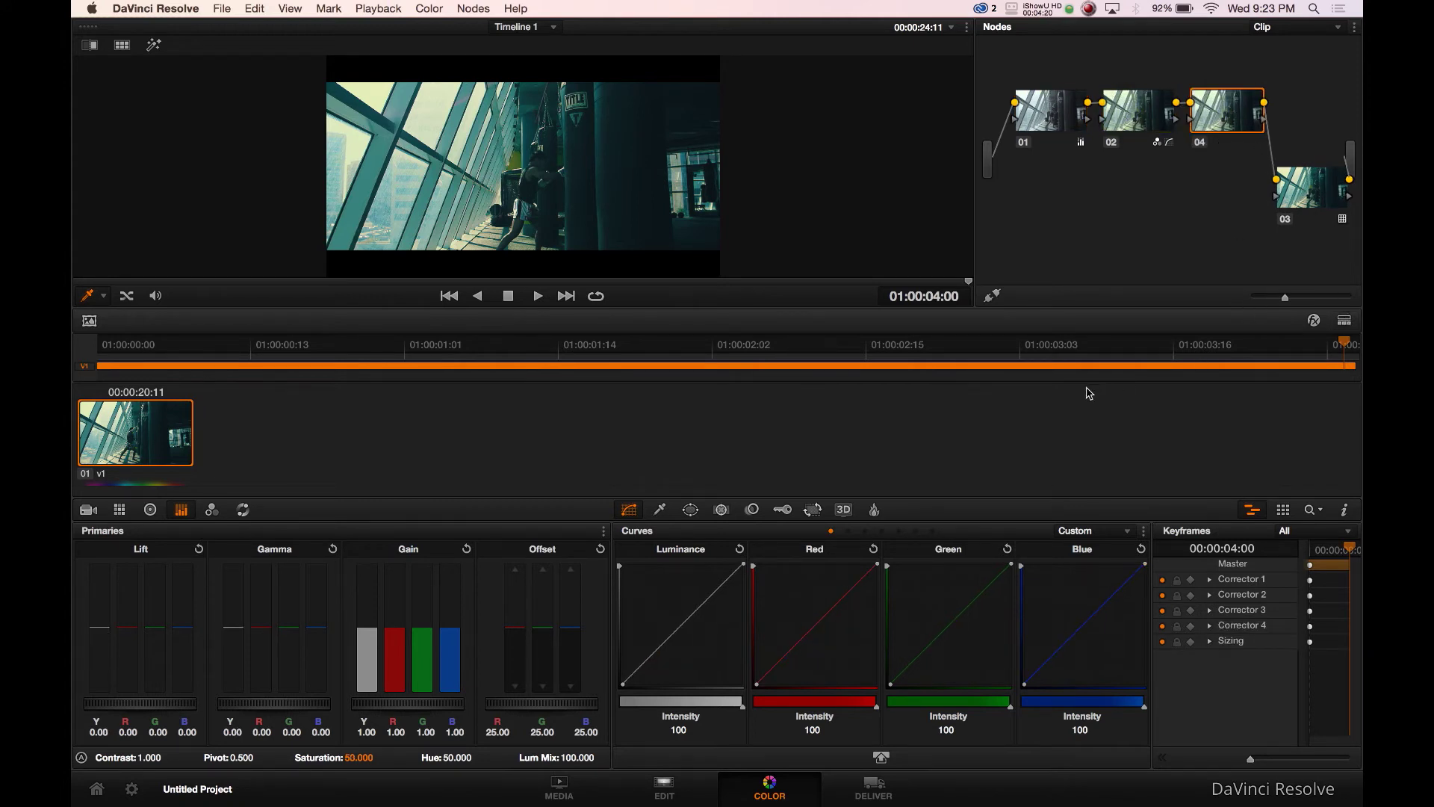
pyautogui.click(755, 512)
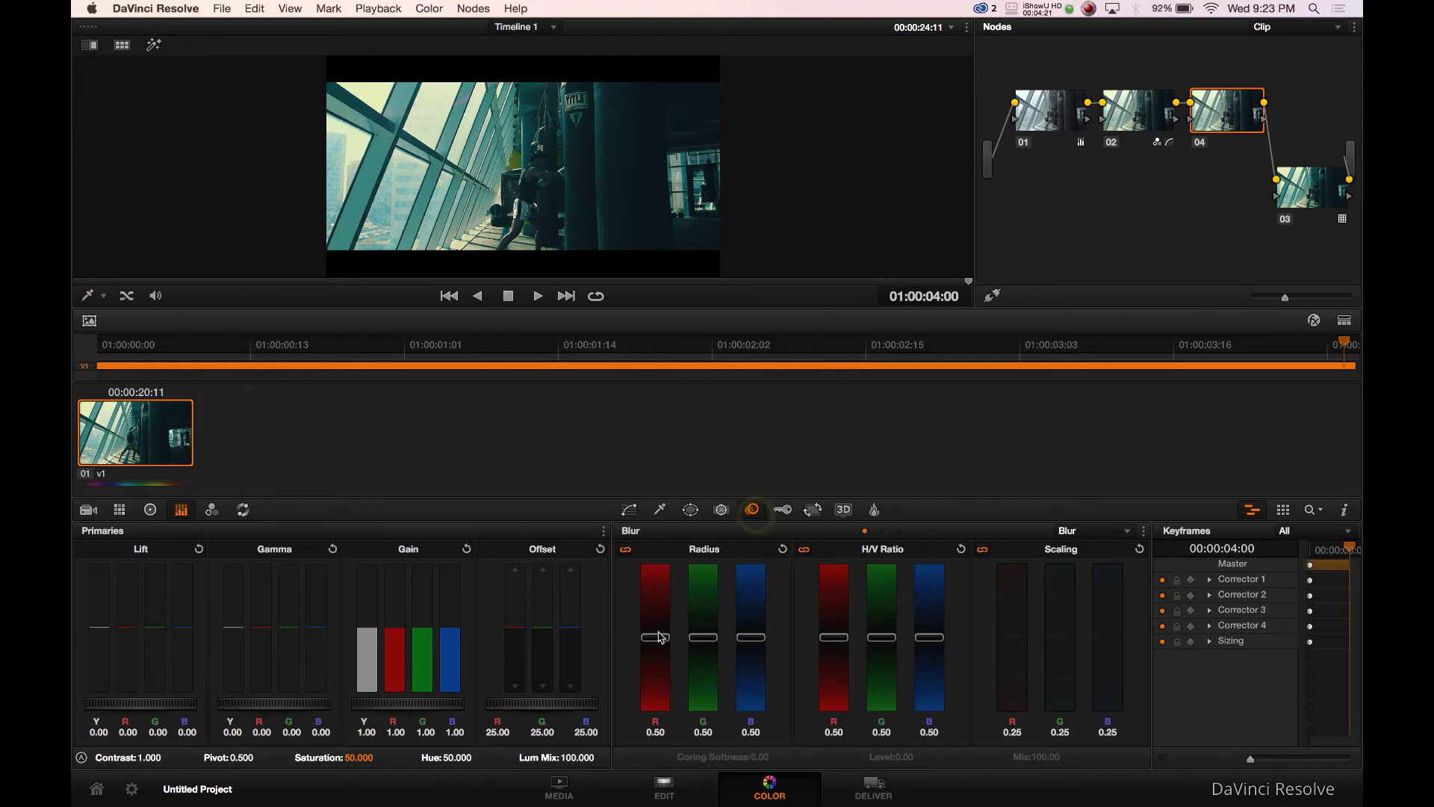
pyautogui.moveTo(661, 642); pyautogui.dragTo(660, 646)
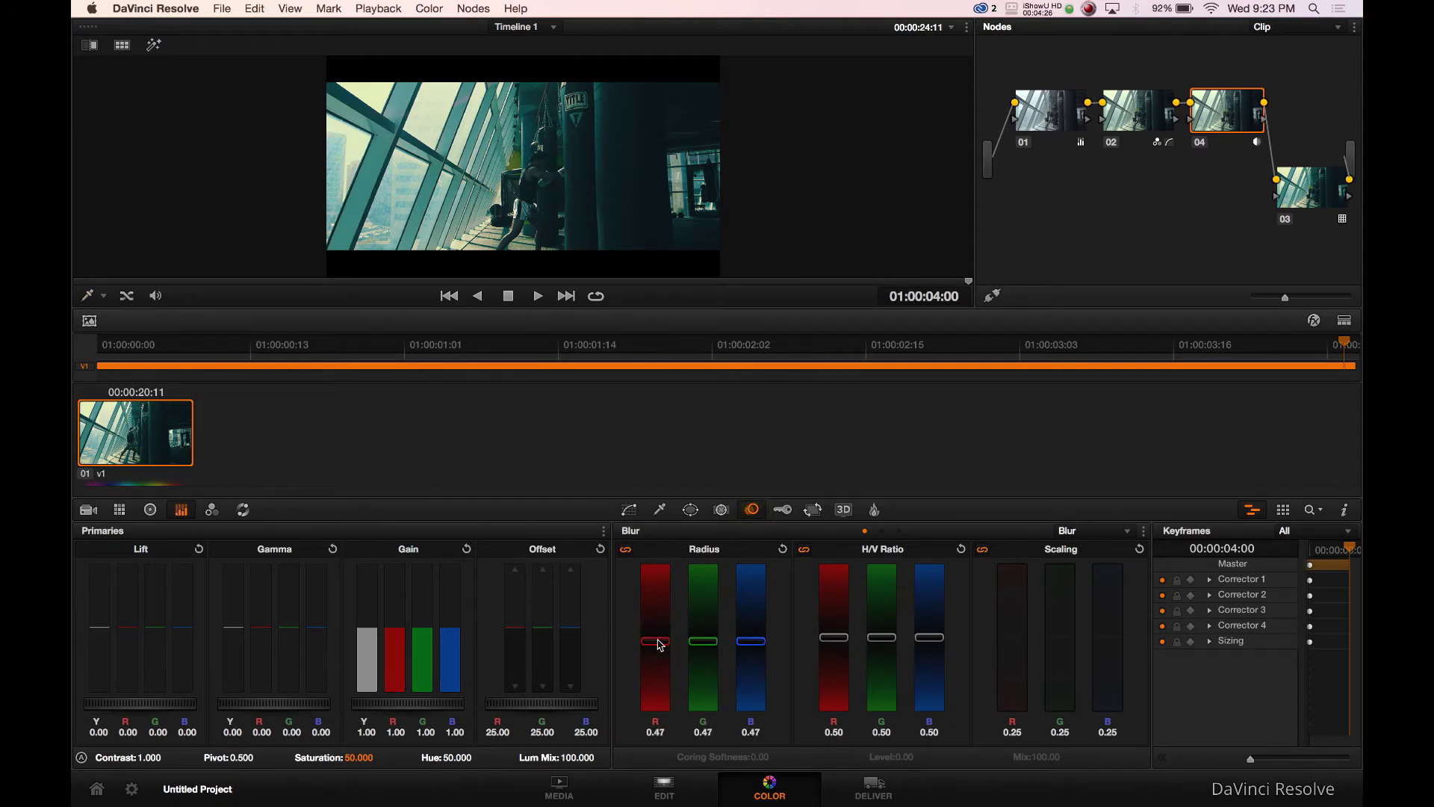
pyautogui.click(1343, 327)
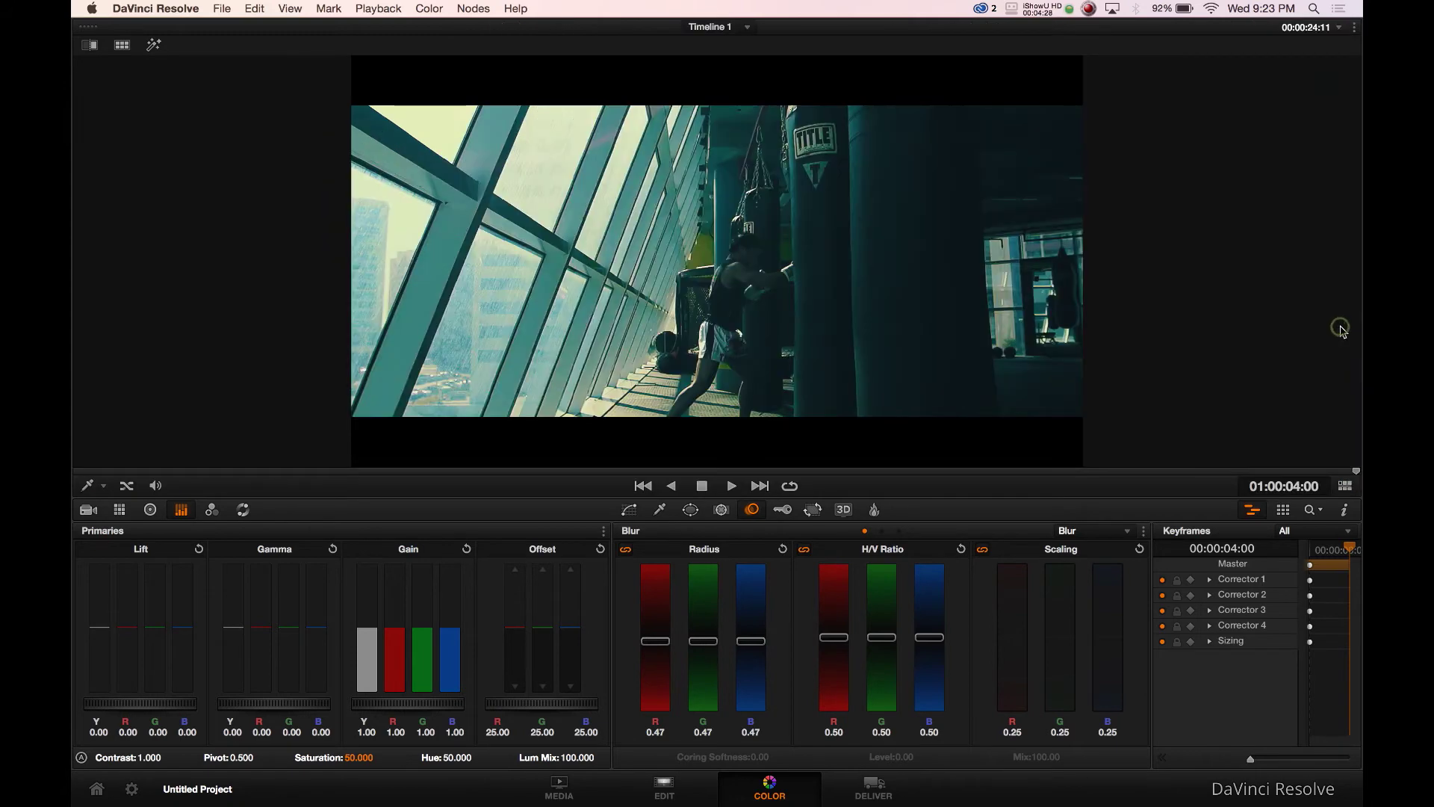
pyautogui.press('space')
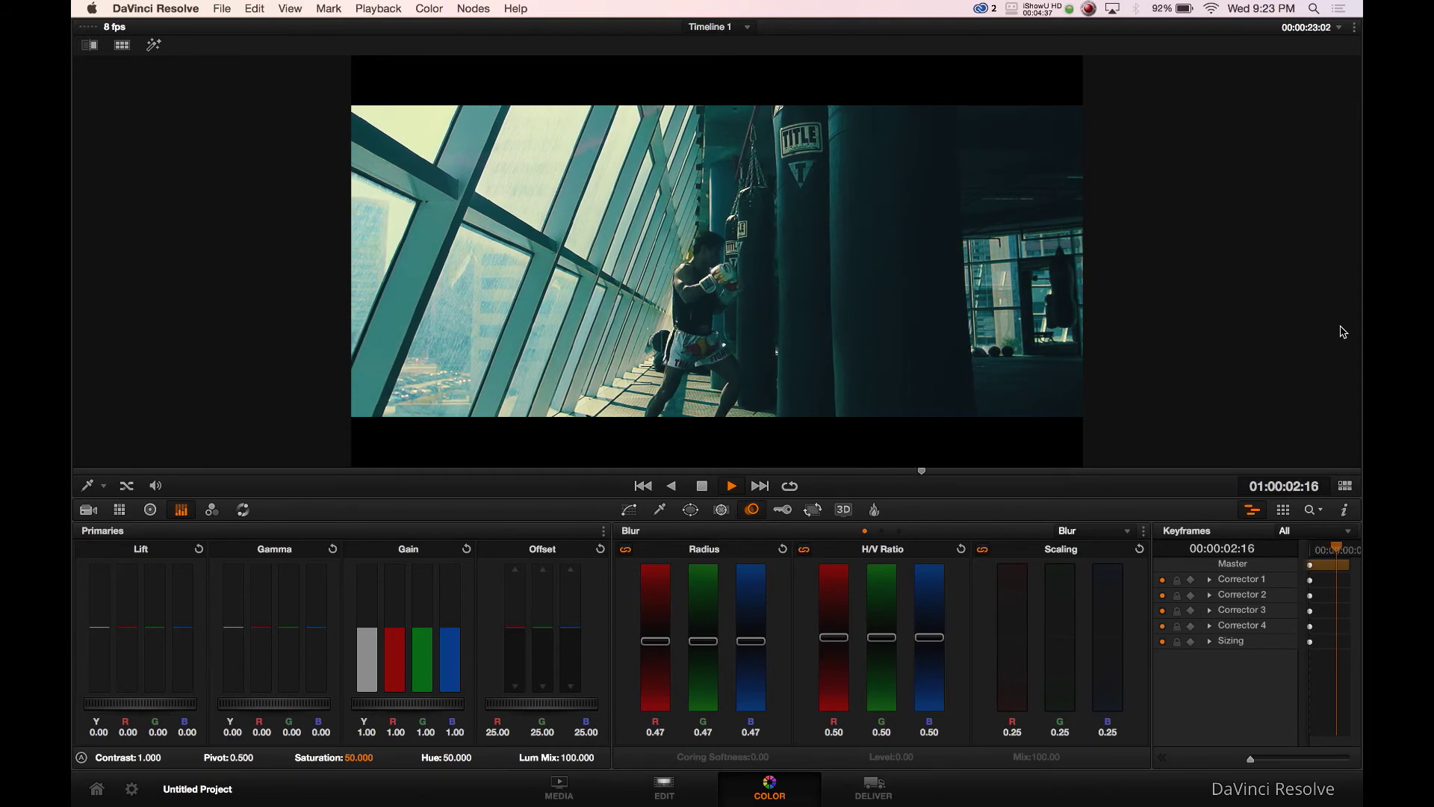
# Return the viewer to normal size and reset all grades and nodes on the clip.
pyautogui.click(1346, 484)
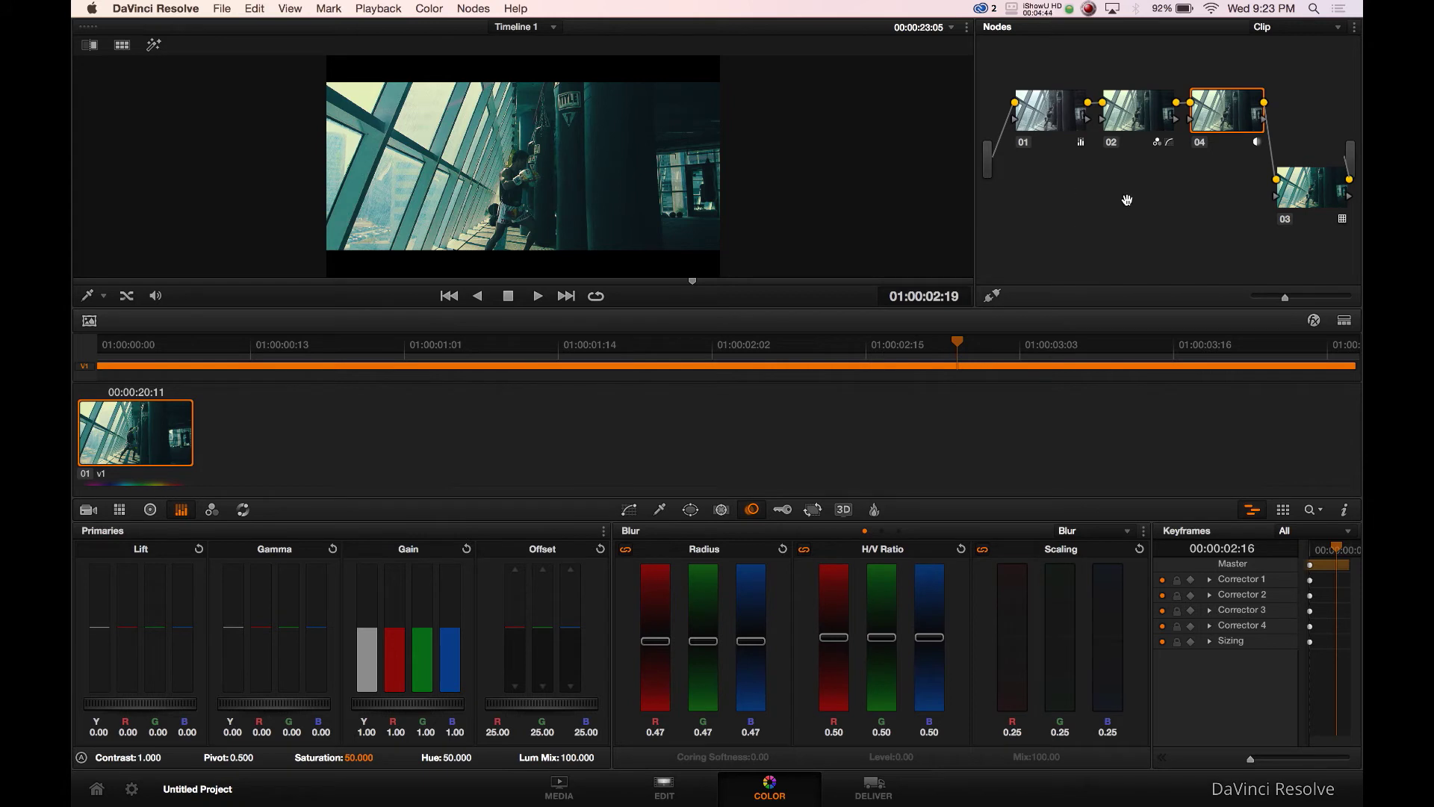
pyautogui.click(458, 11)
pyautogui.moveTo(429, 9)
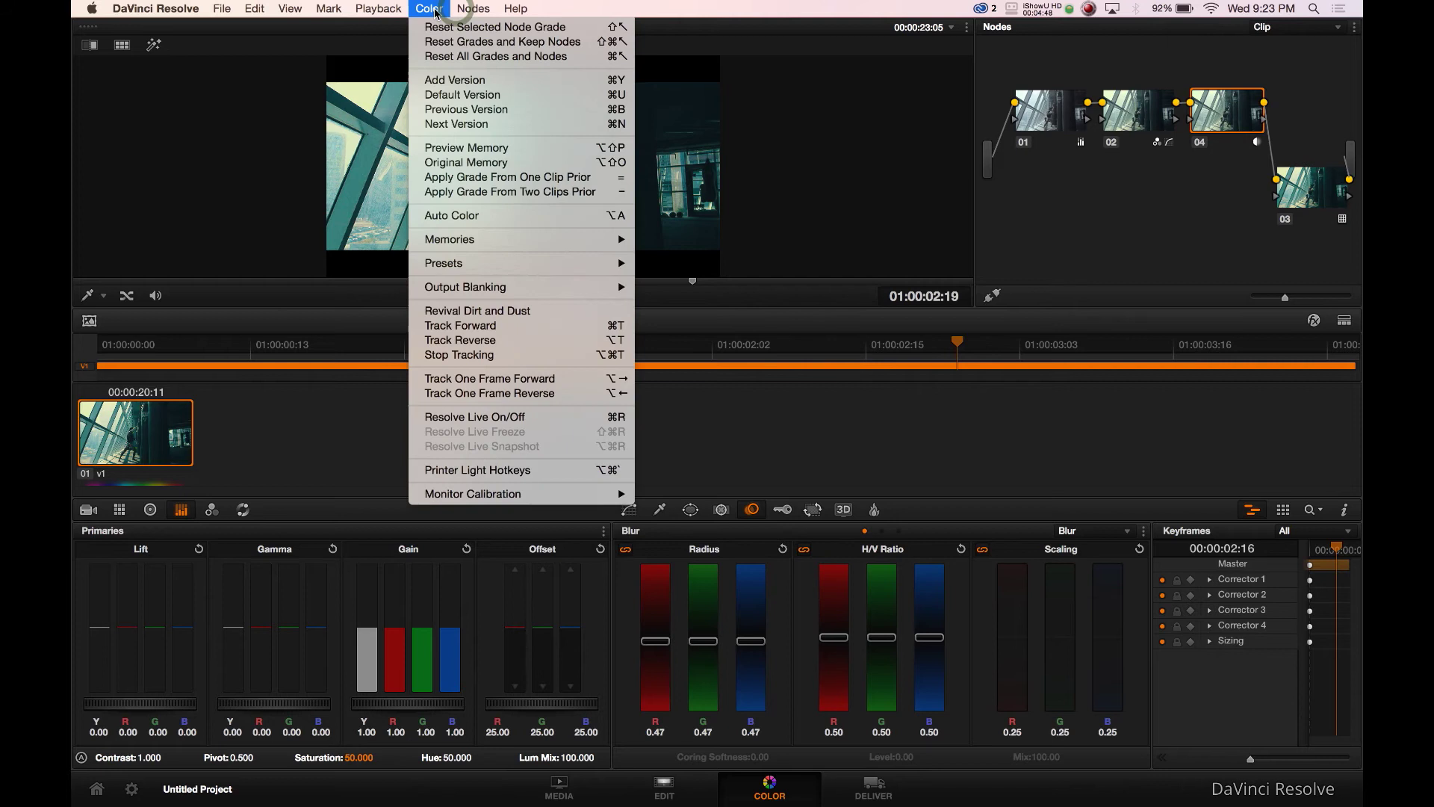
pyautogui.click(451, 57)
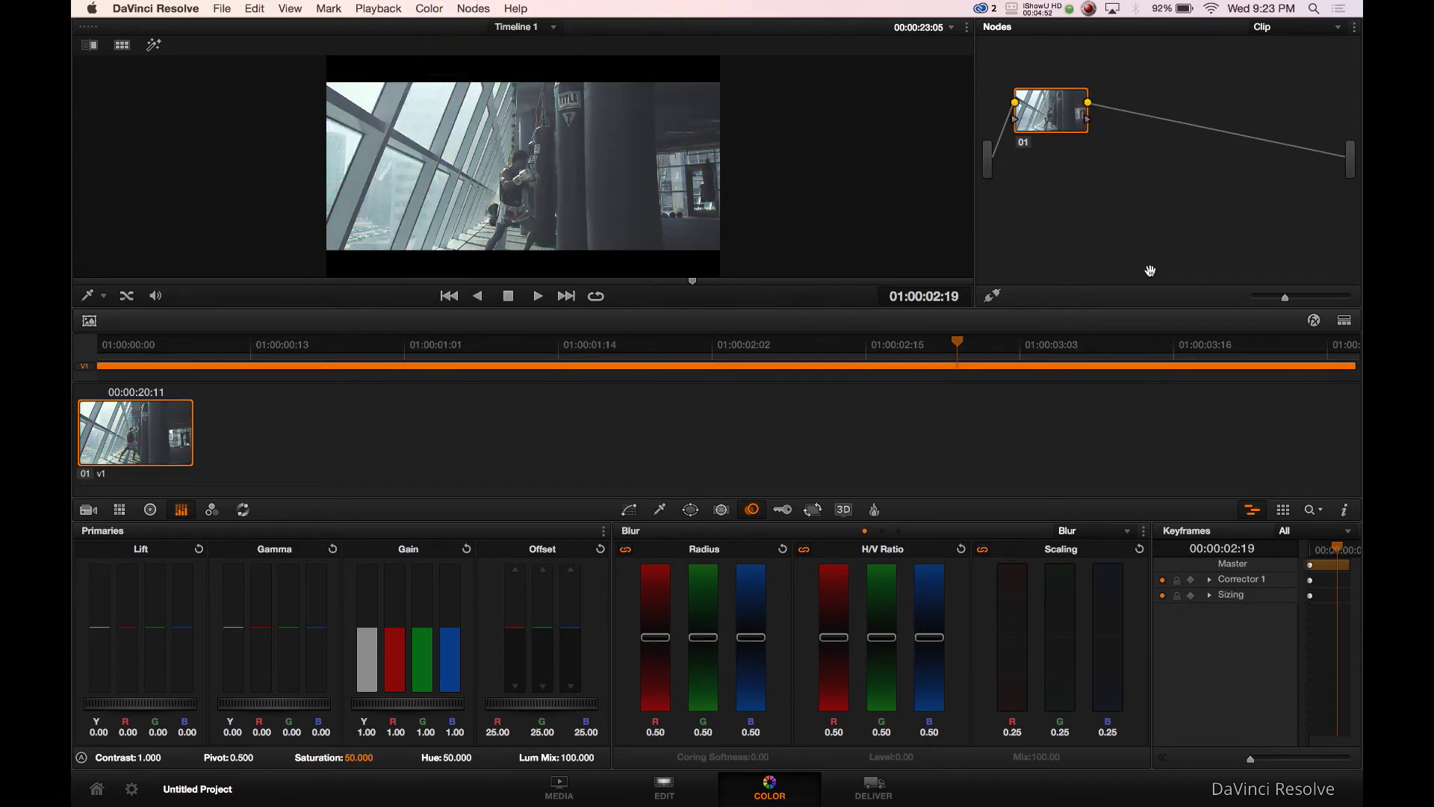
# Apply 2.40 output blanking to the clip, then restore the node graph and timeline layout.
pyautogui.click(1344, 321)
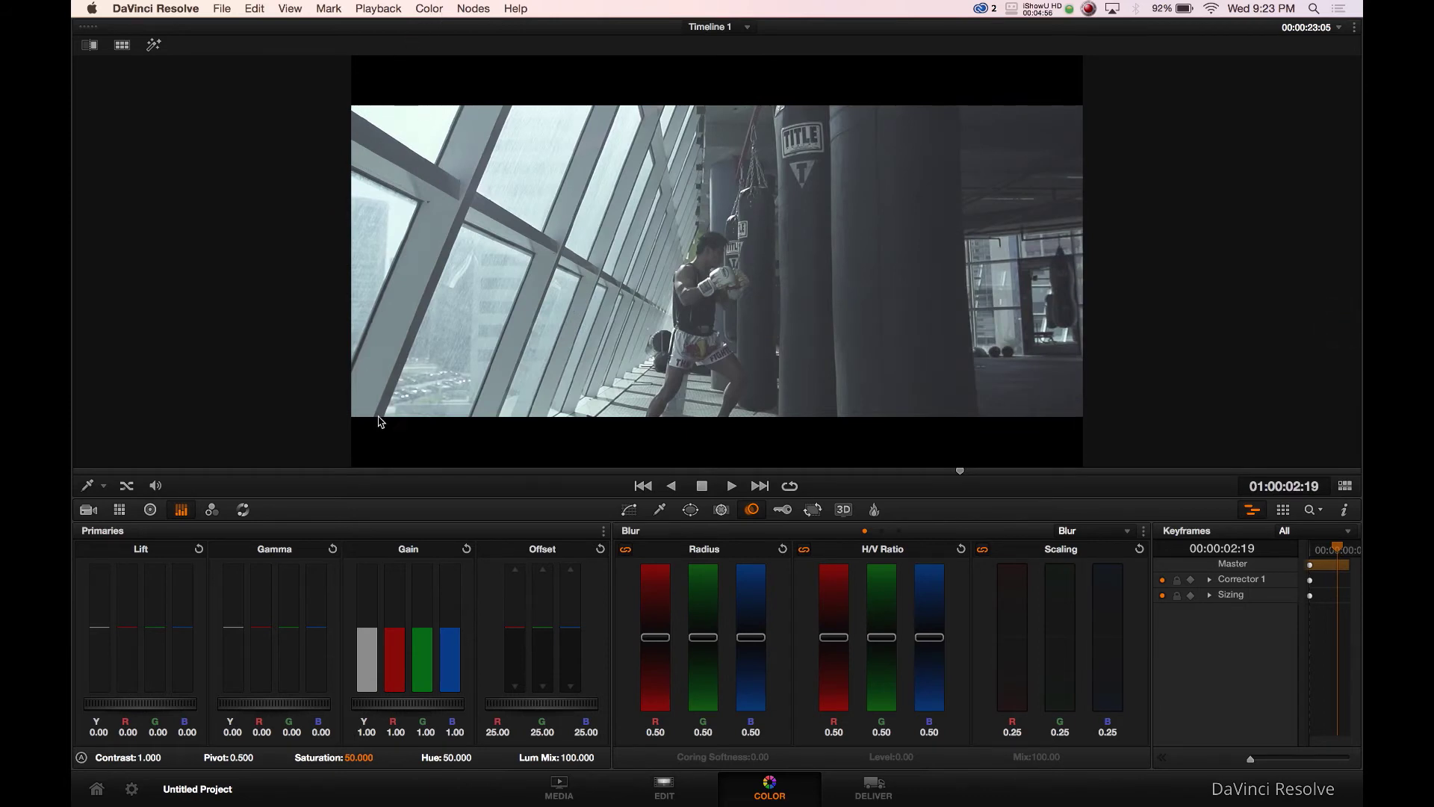
pyautogui.click(429, 9)
pyautogui.moveTo(473, 288)
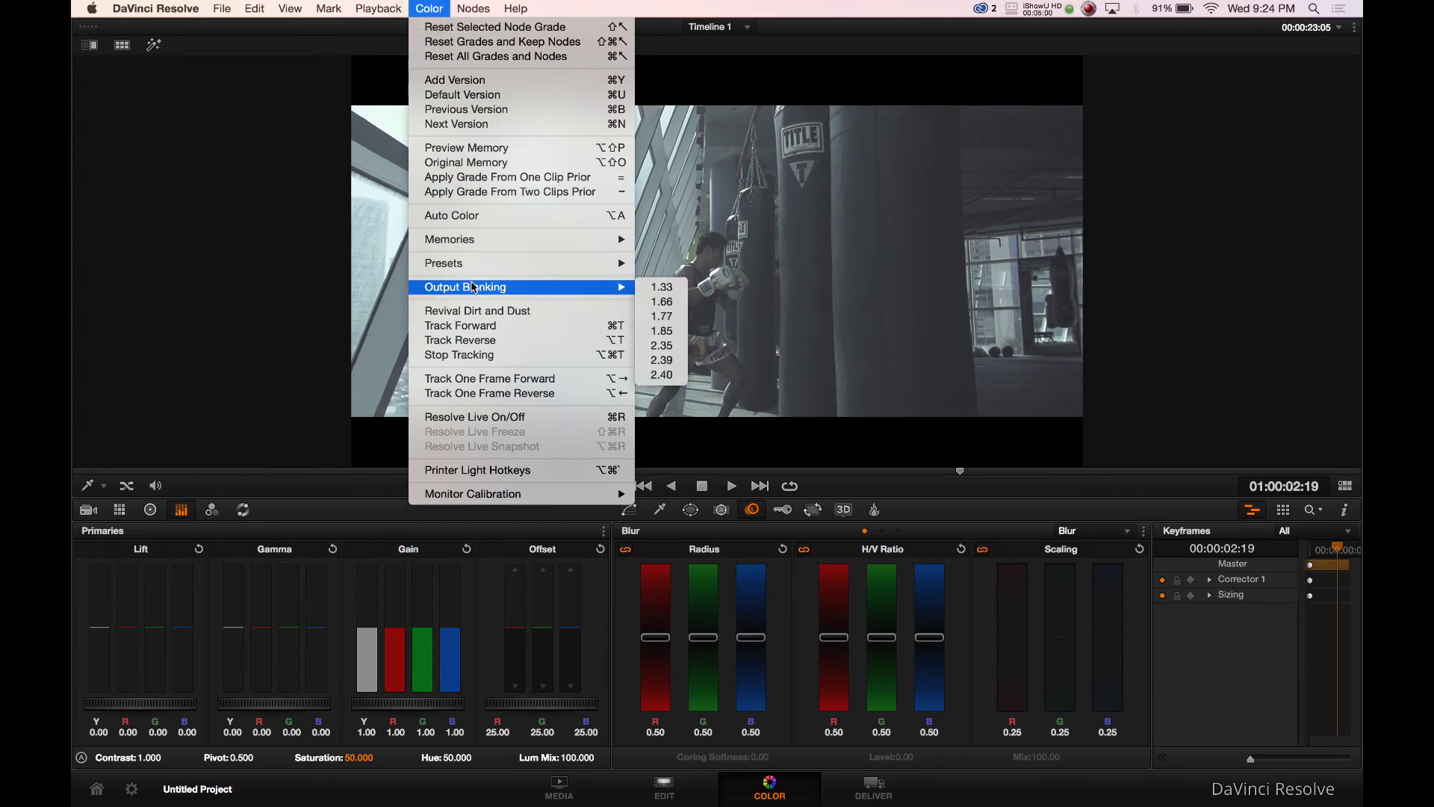
pyautogui.click(663, 346)
pyautogui.click(430, 9)
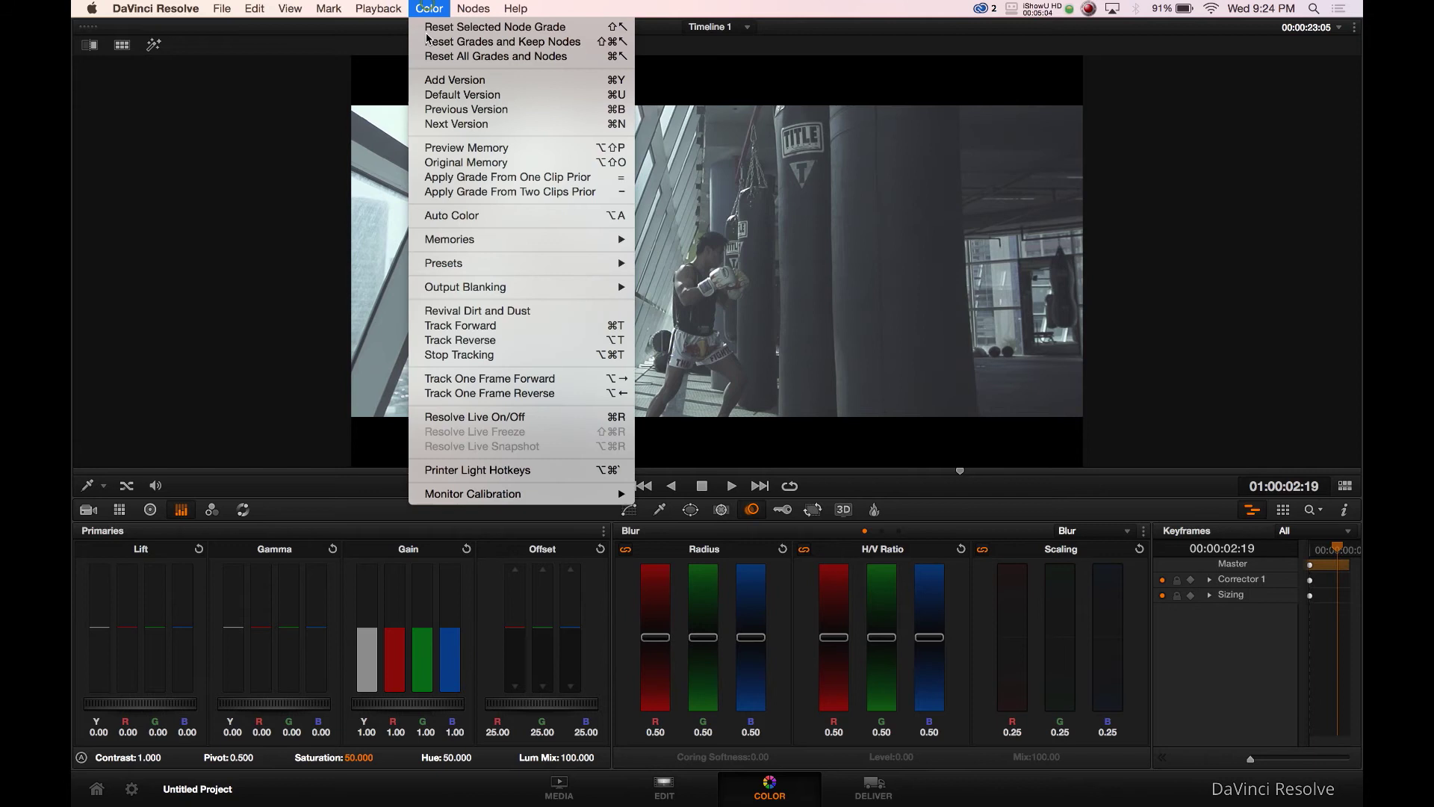
pyautogui.moveTo(473, 288)
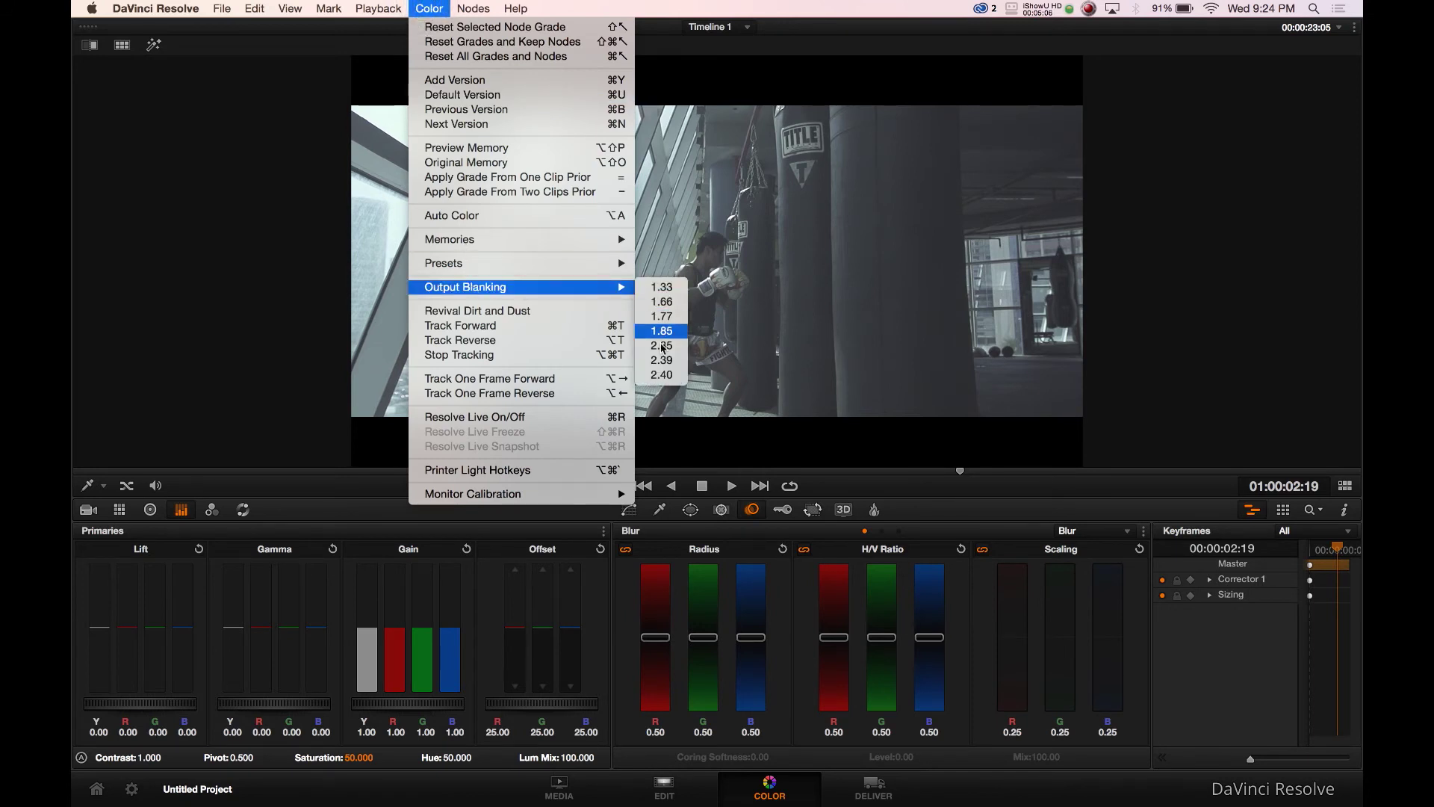
pyautogui.click(661, 376)
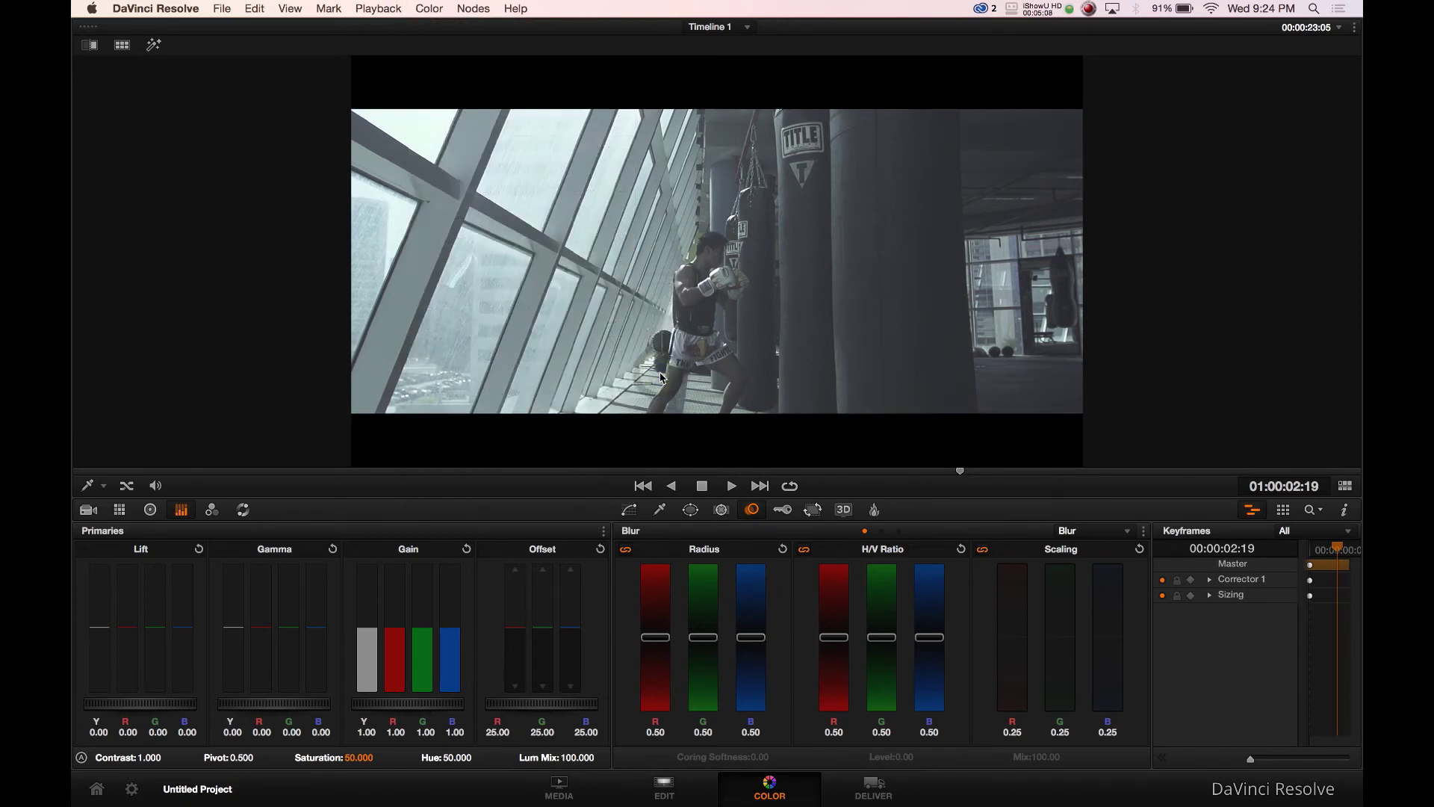
pyautogui.click(1345, 487)
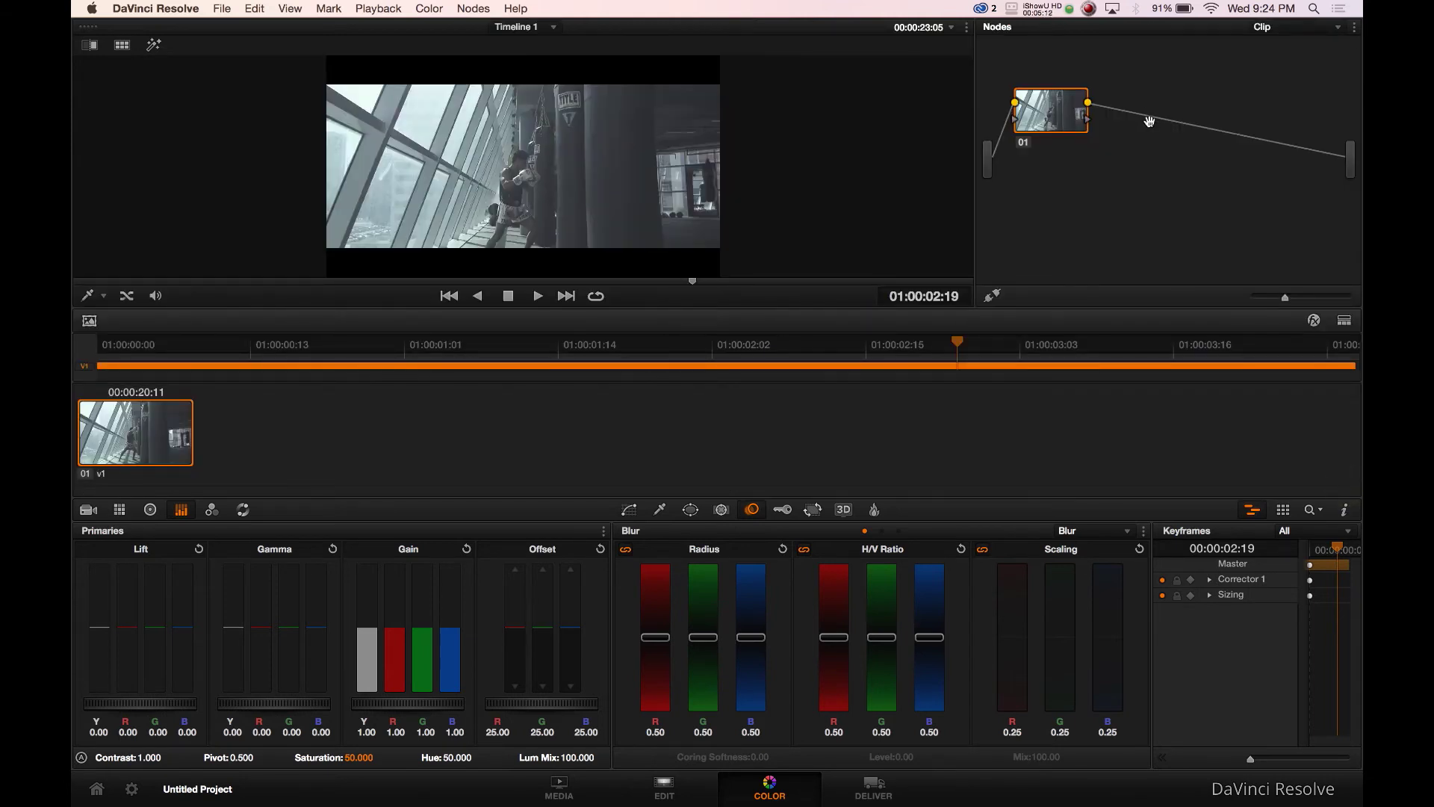
# Add node 02 with the SpeedLooks Studio Linear 3530 Matrix Green LUT and enlarge the viewer.
pyautogui.hotkey('alt', 's')
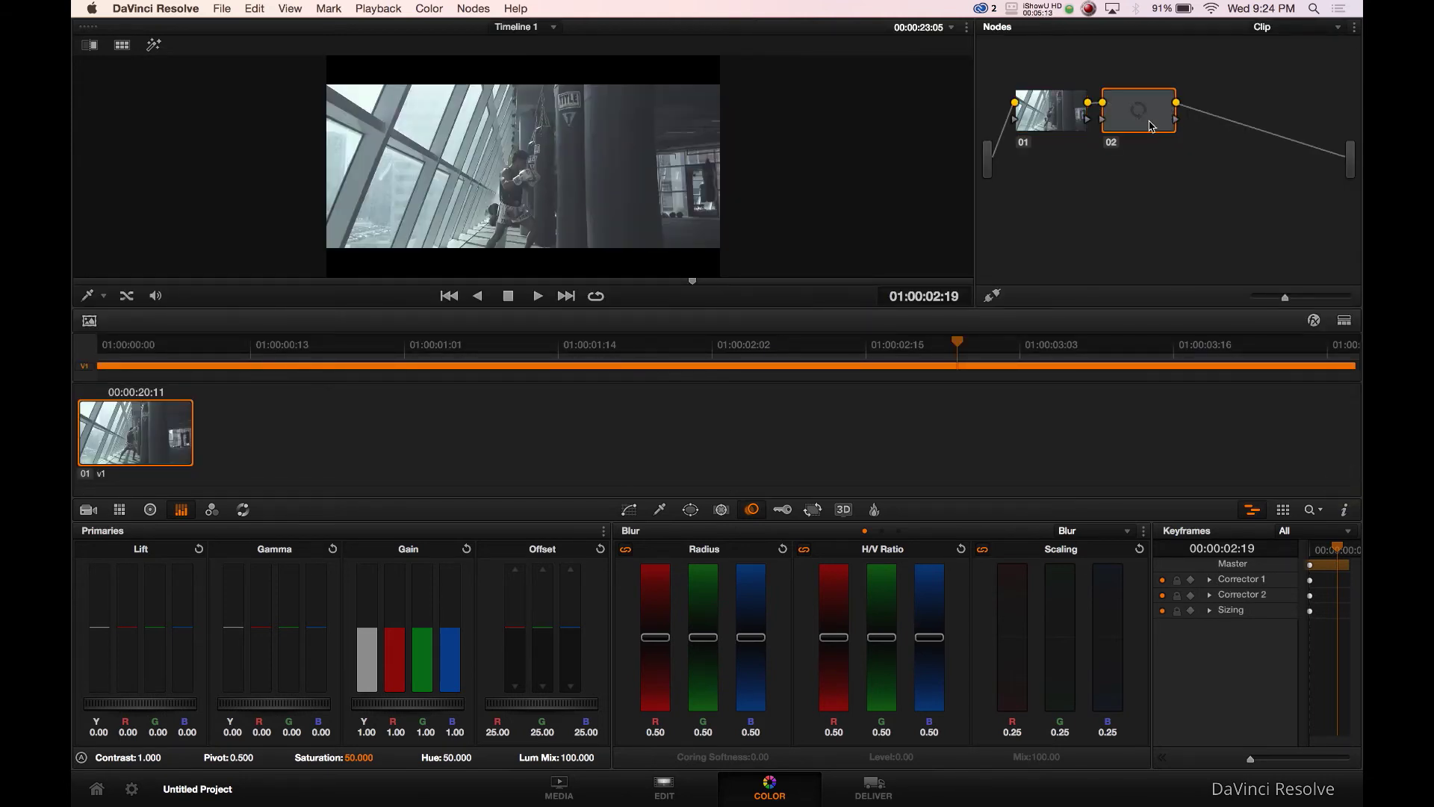
pyautogui.rightClick(1132, 114)
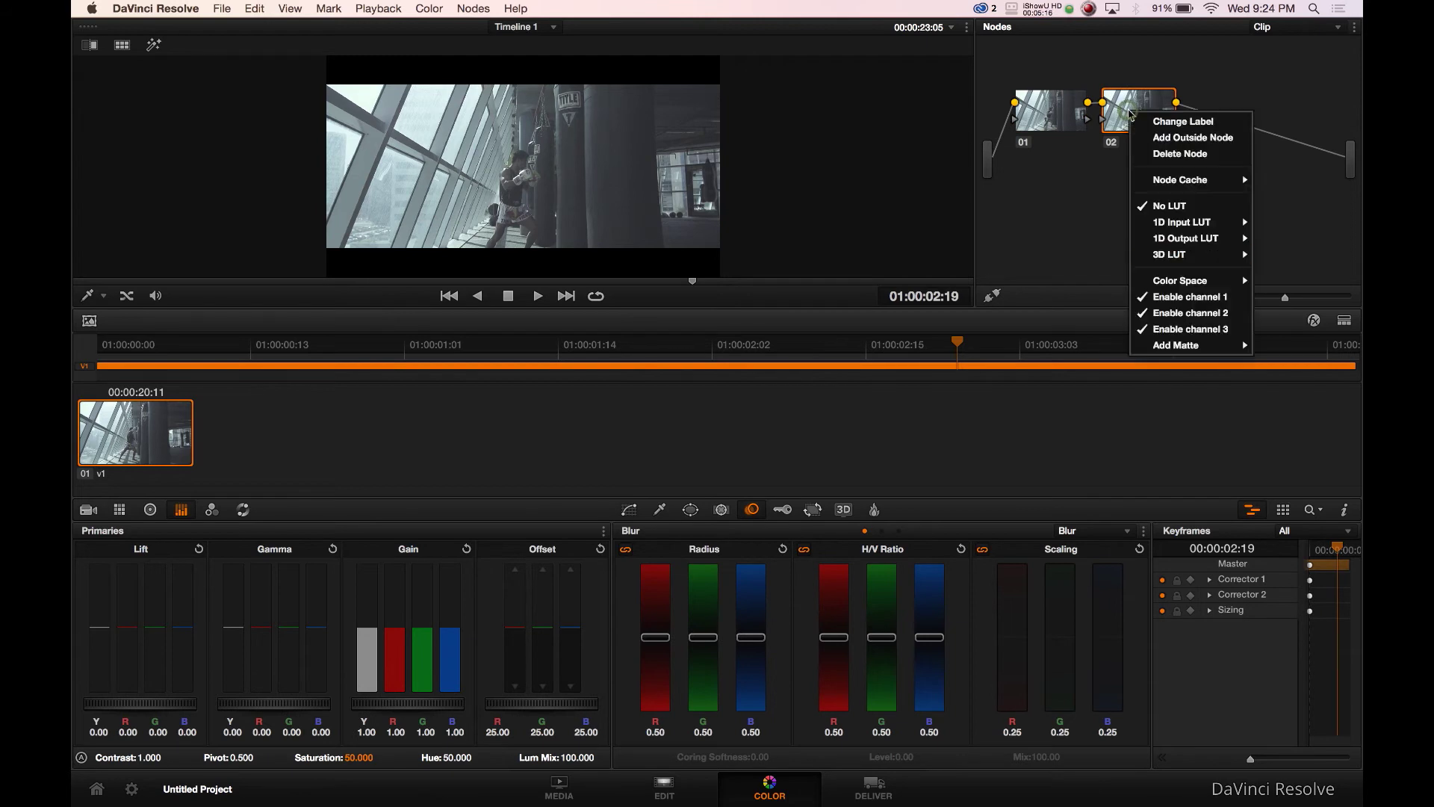
pyautogui.moveTo(1190, 260)
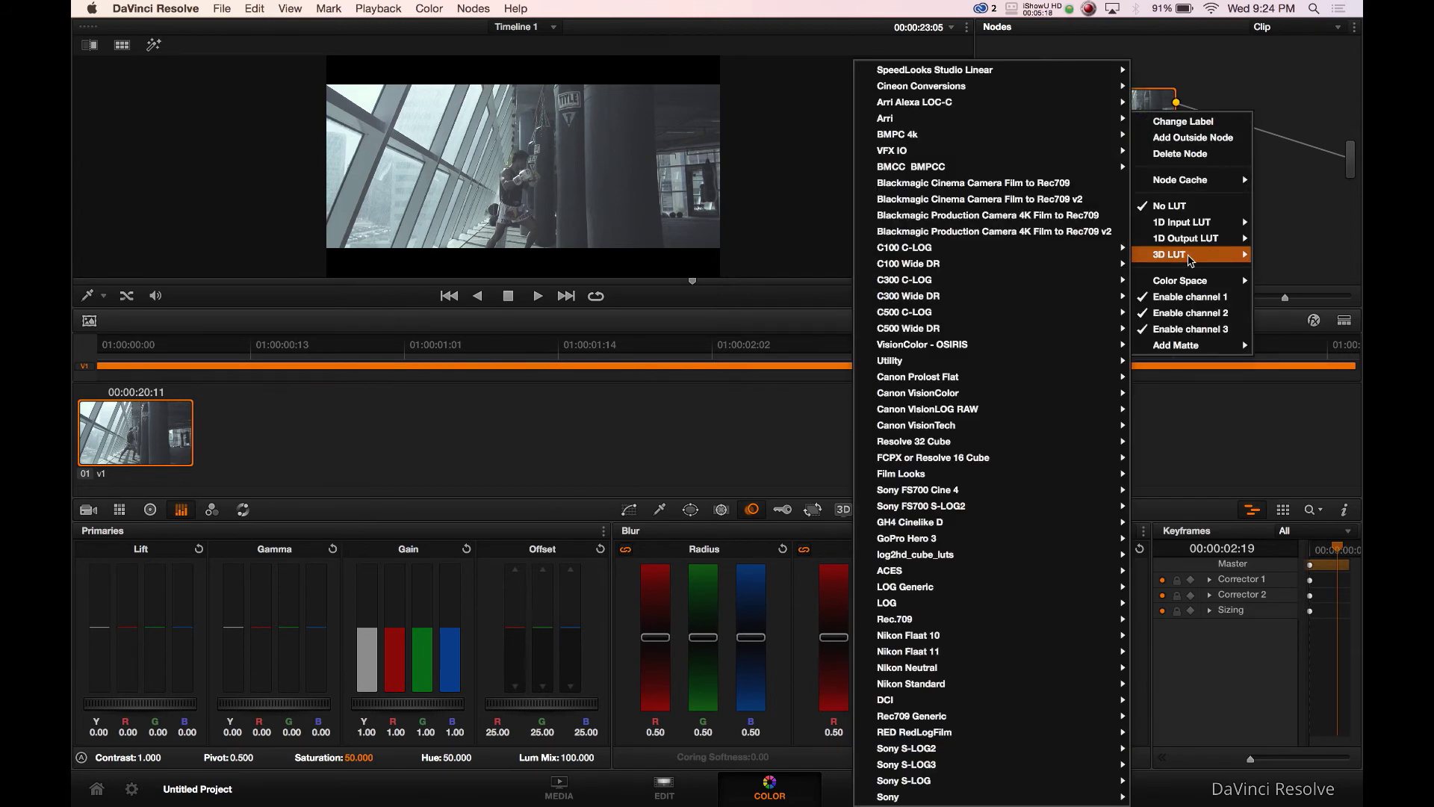
pyautogui.moveTo(1007, 77)
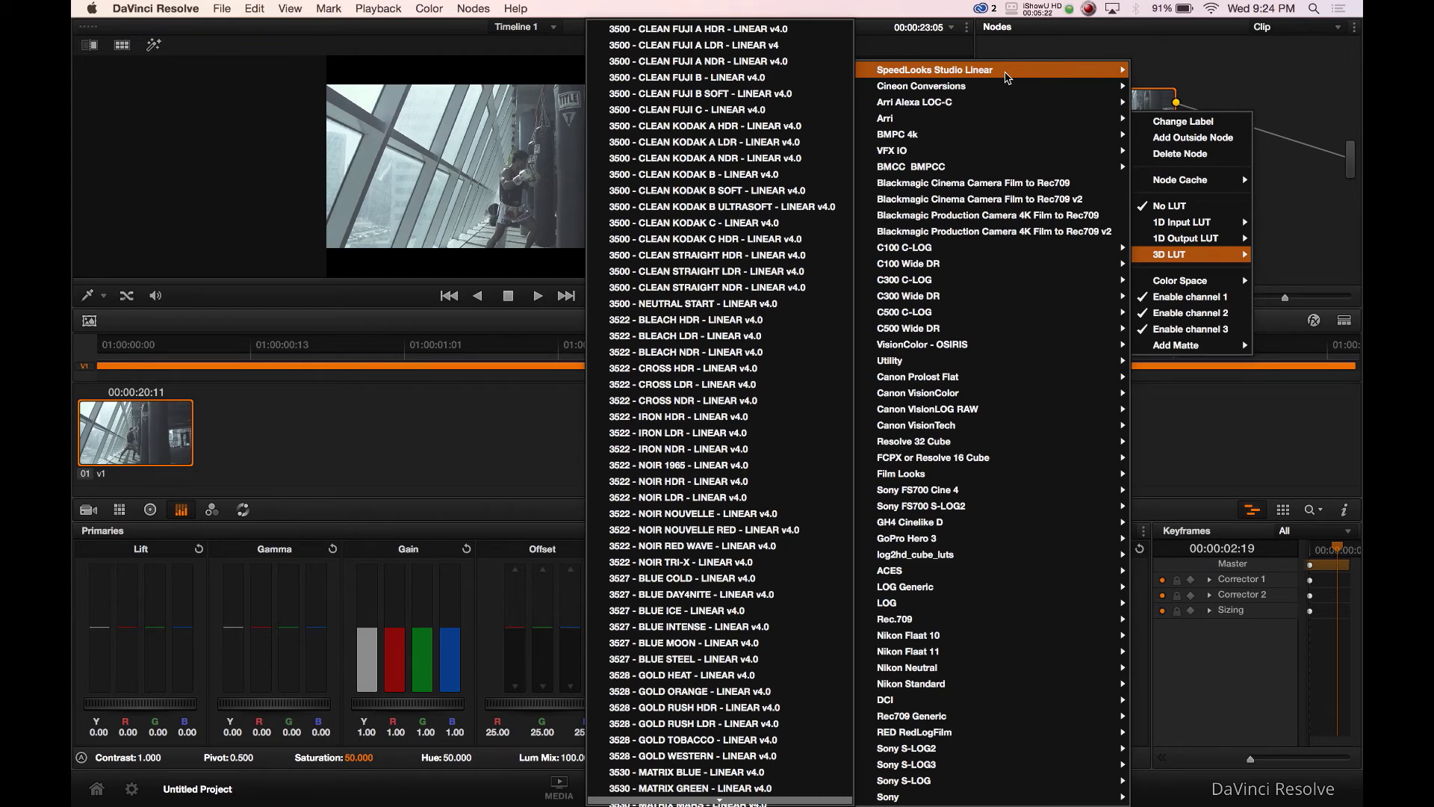
pyautogui.moveTo(890, 75)
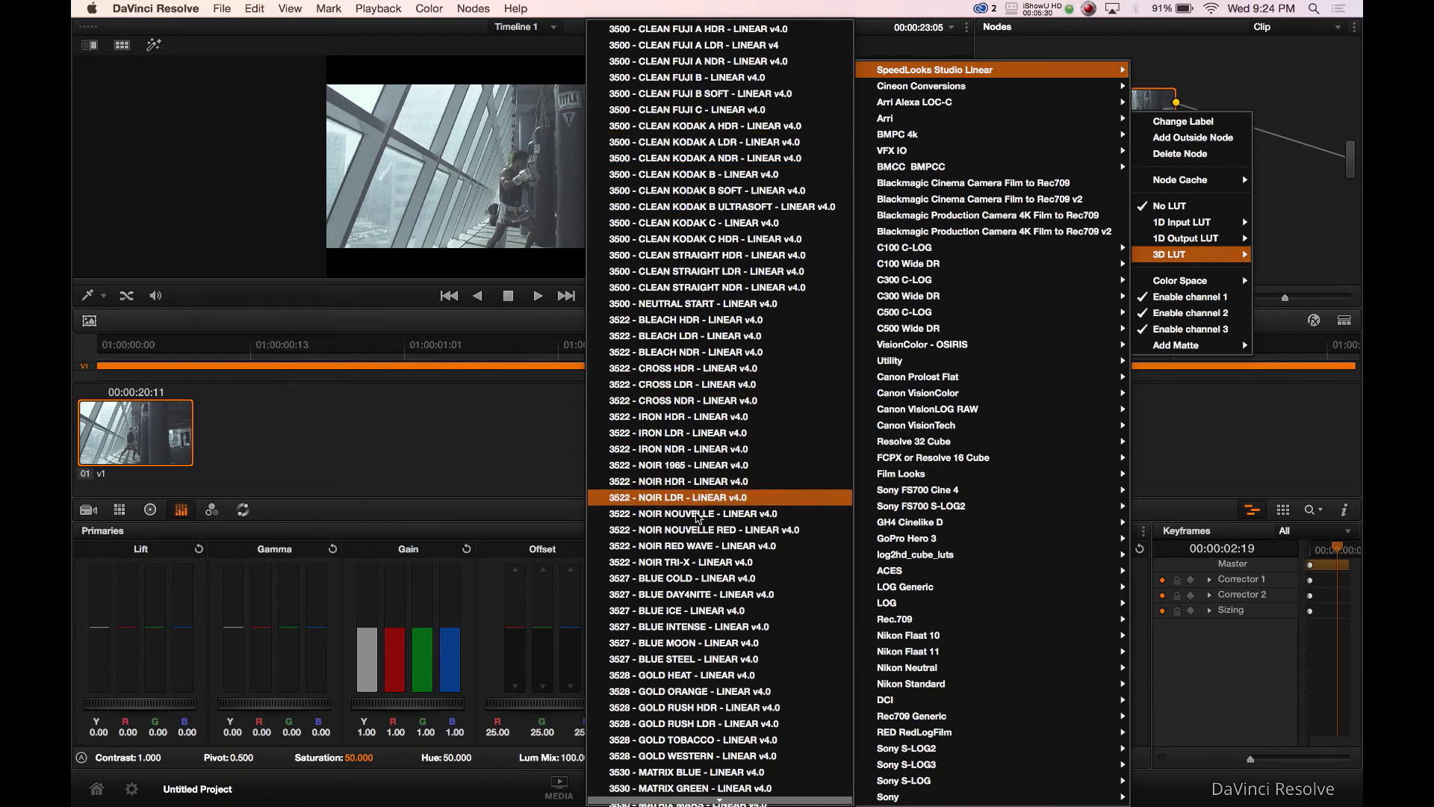
pyautogui.click(719, 784)
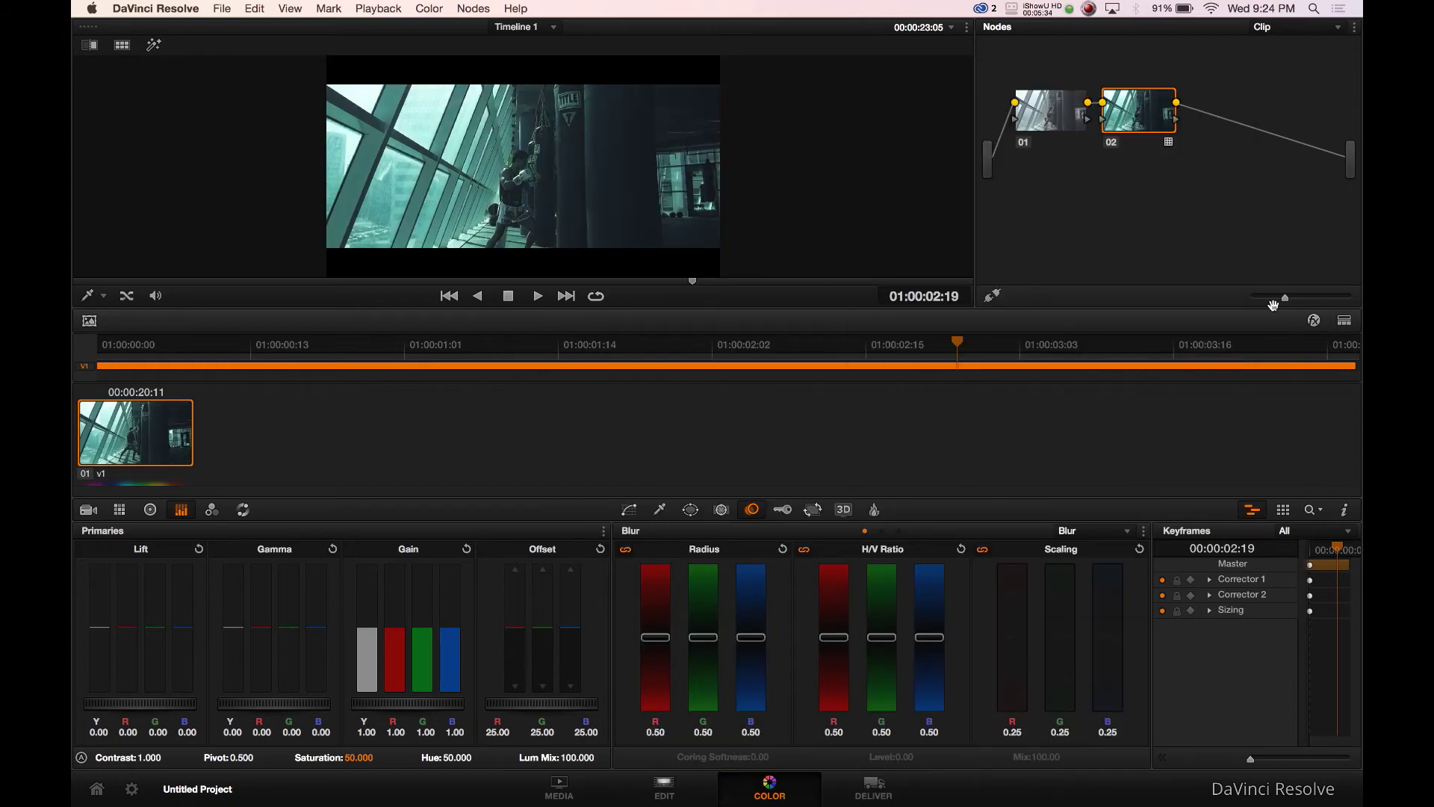
pyautogui.click(1343, 323)
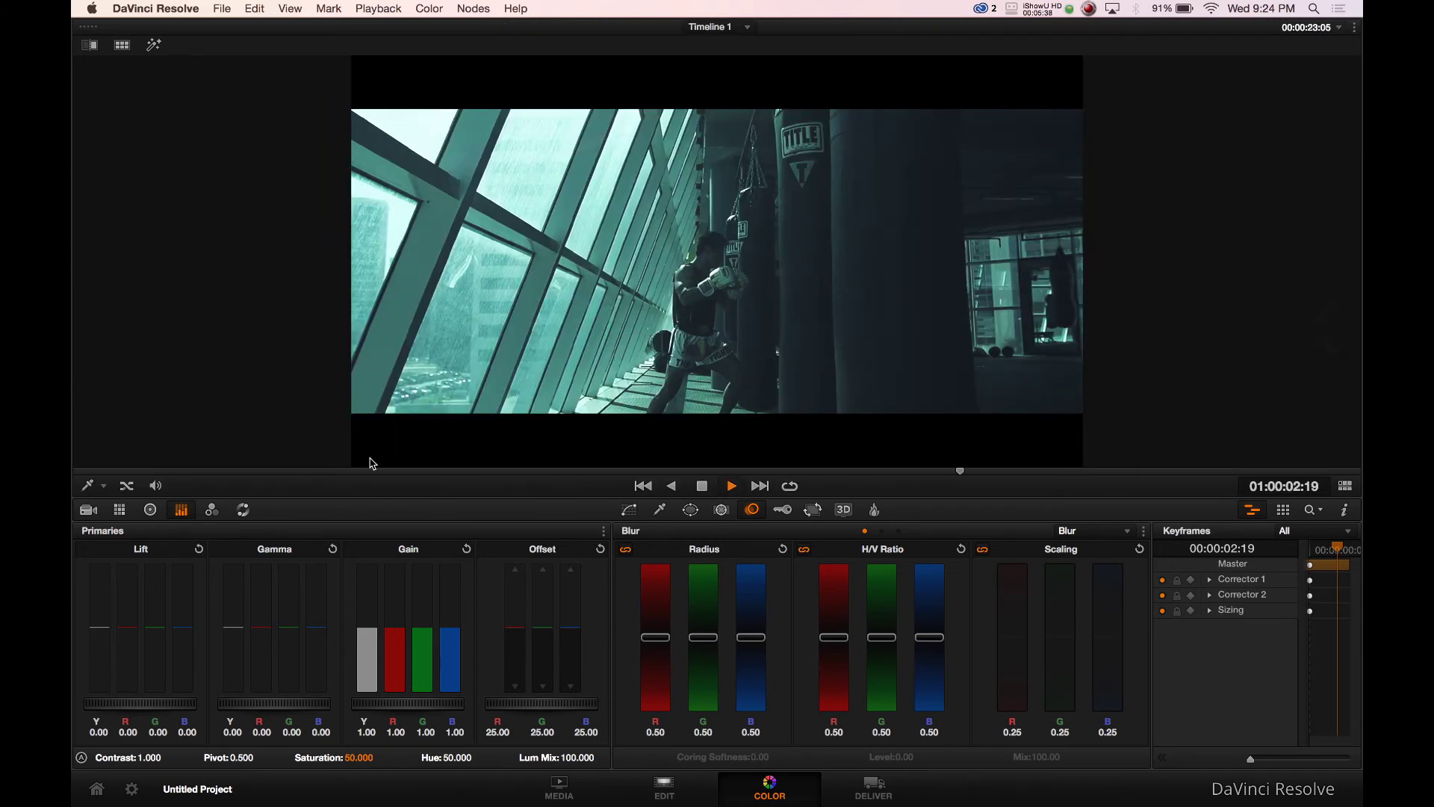
# Review the green look, then set Lift Y -0.01, Gamma Y 0.02 and Saturation 52.8.
pyautogui.press('space')
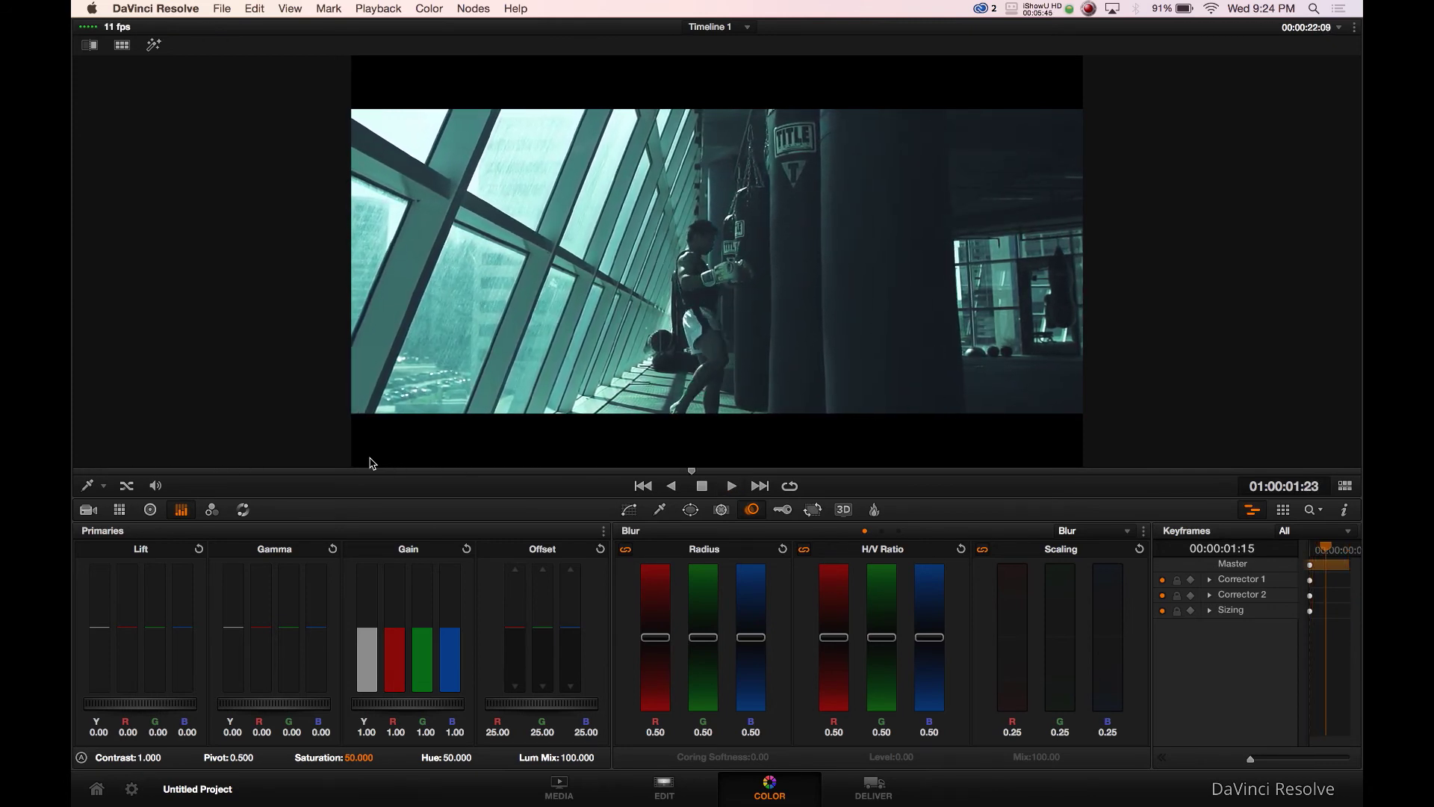
pyautogui.press('space')
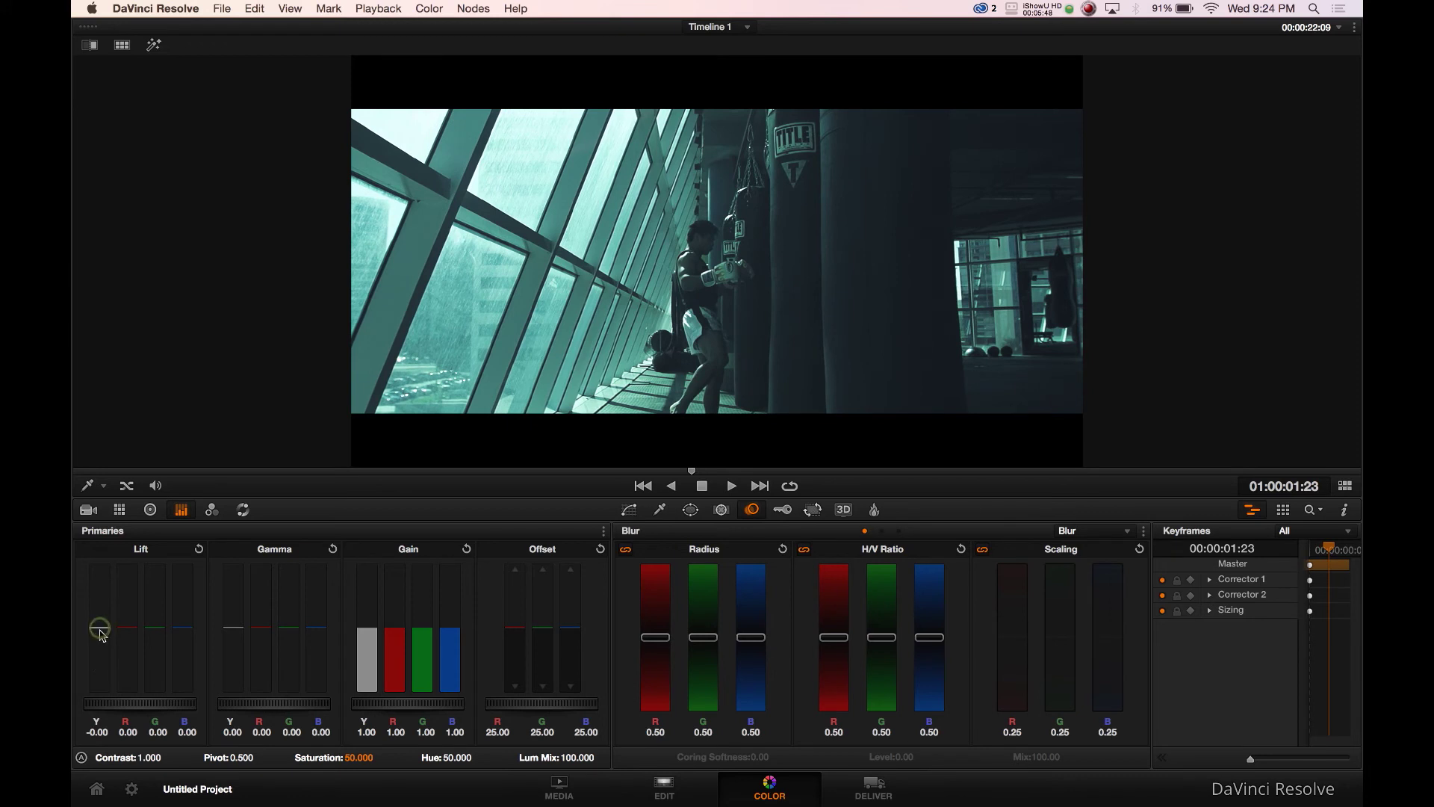
pyautogui.moveTo(102, 635); pyautogui.dragTo(102, 639)
pyautogui.moveTo(233, 628); pyautogui.dragTo(233, 628)
pyautogui.moveTo(349, 753); pyautogui.dragTo(351, 753)
pyautogui.click(1345, 486)
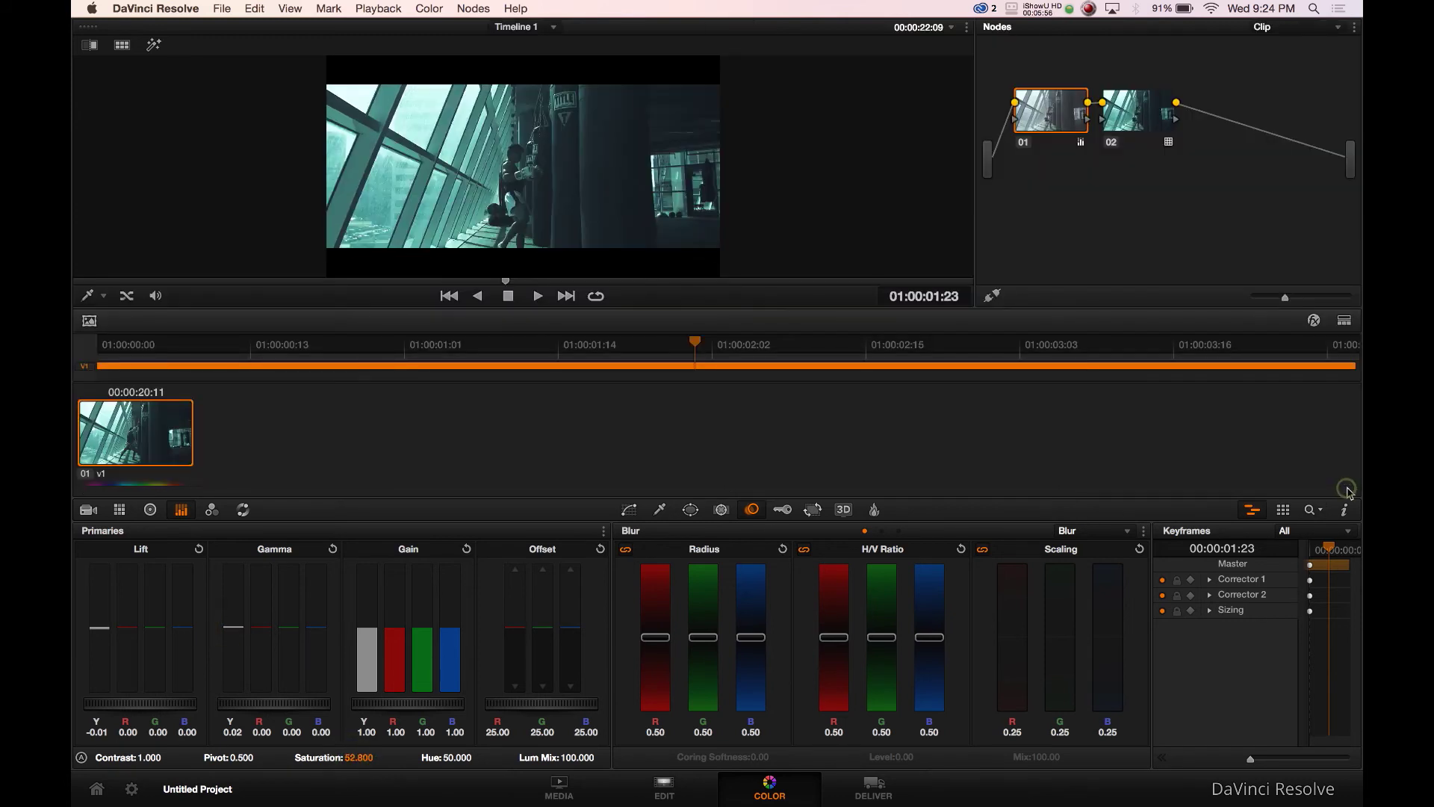
pyautogui.click(1347, 323)
pyautogui.click(1347, 323)
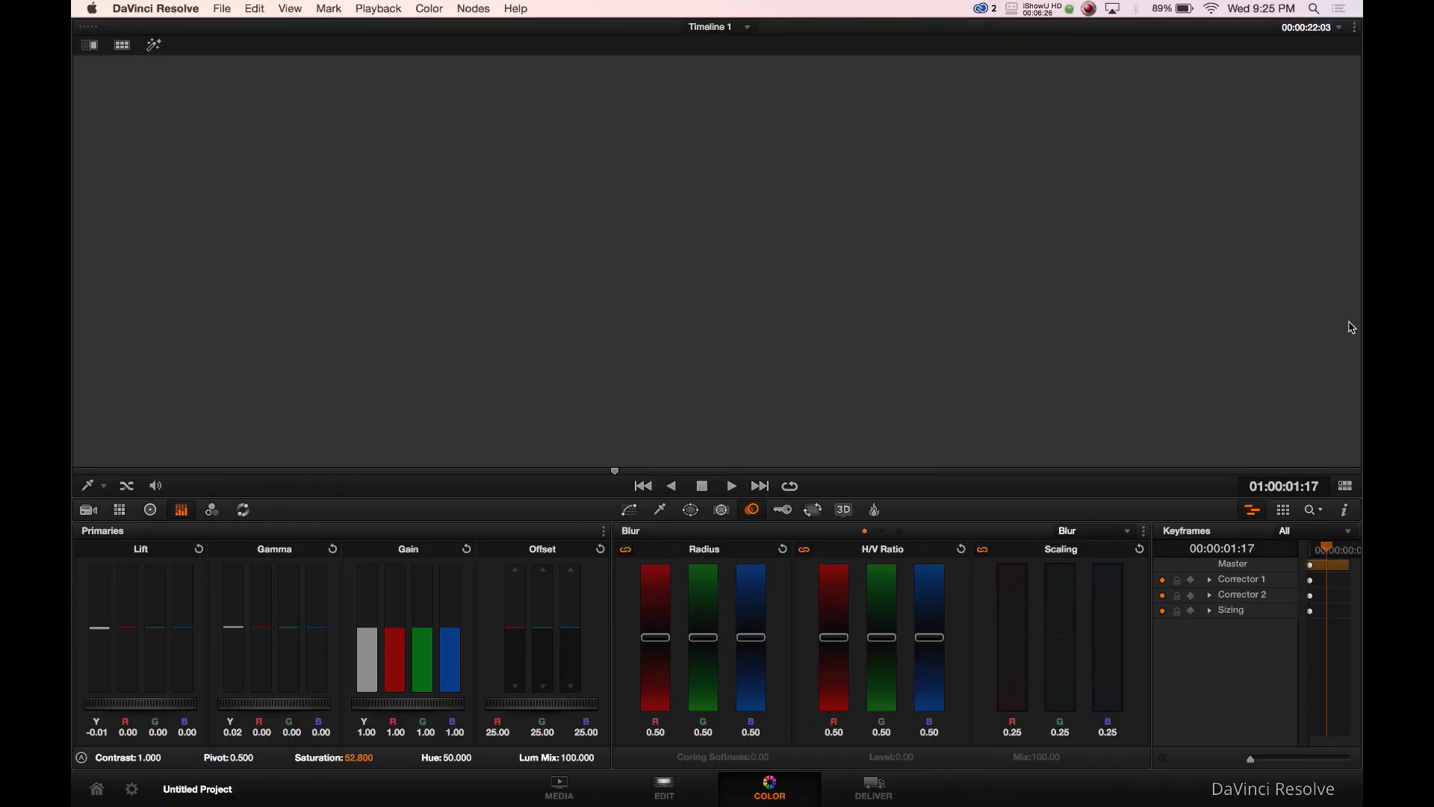
# Select node 02 and browse its 3D LUT menu to SpeedLooks Studio Linear for Gold Heat.
pyautogui.click(1348, 485)
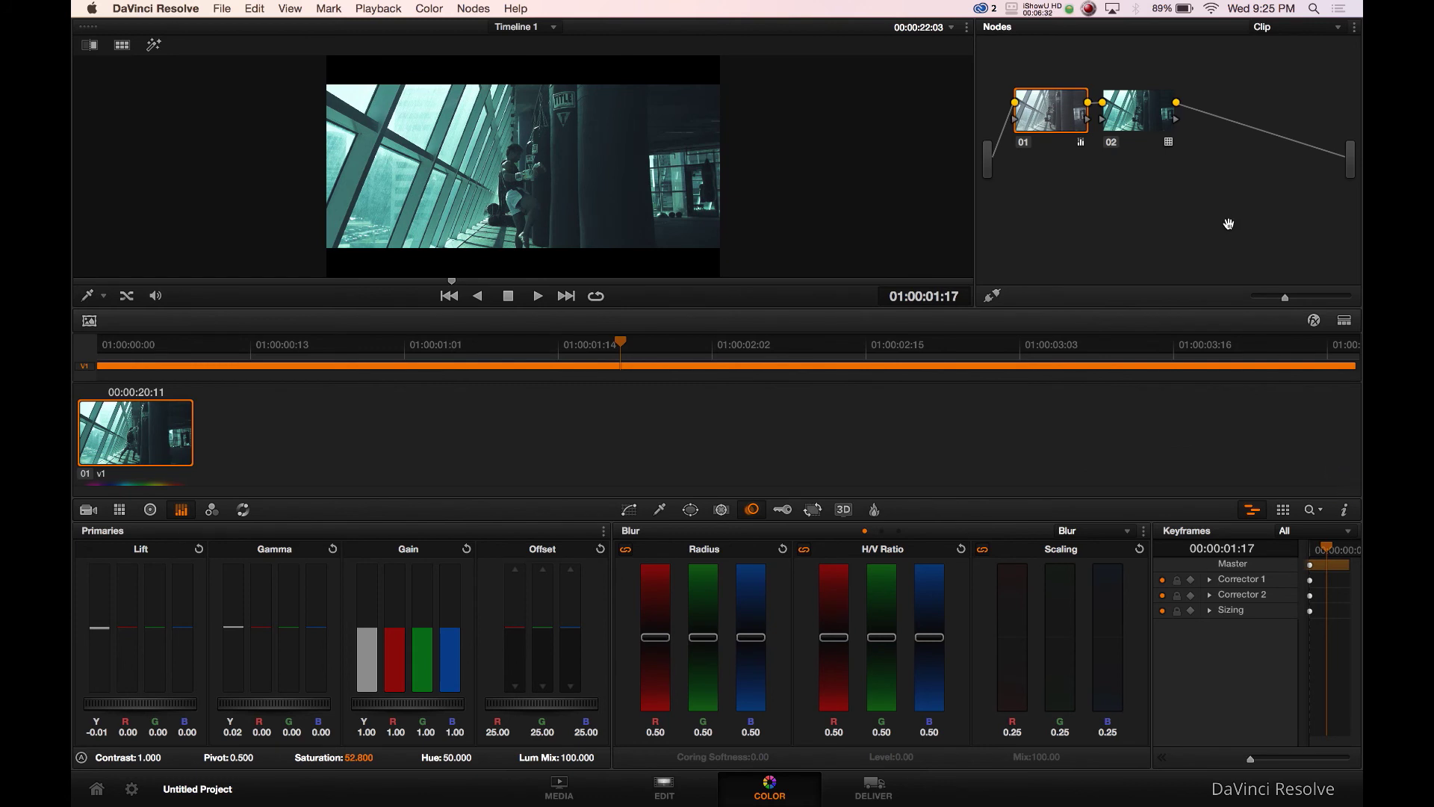
pyautogui.rightClick(1136, 128)
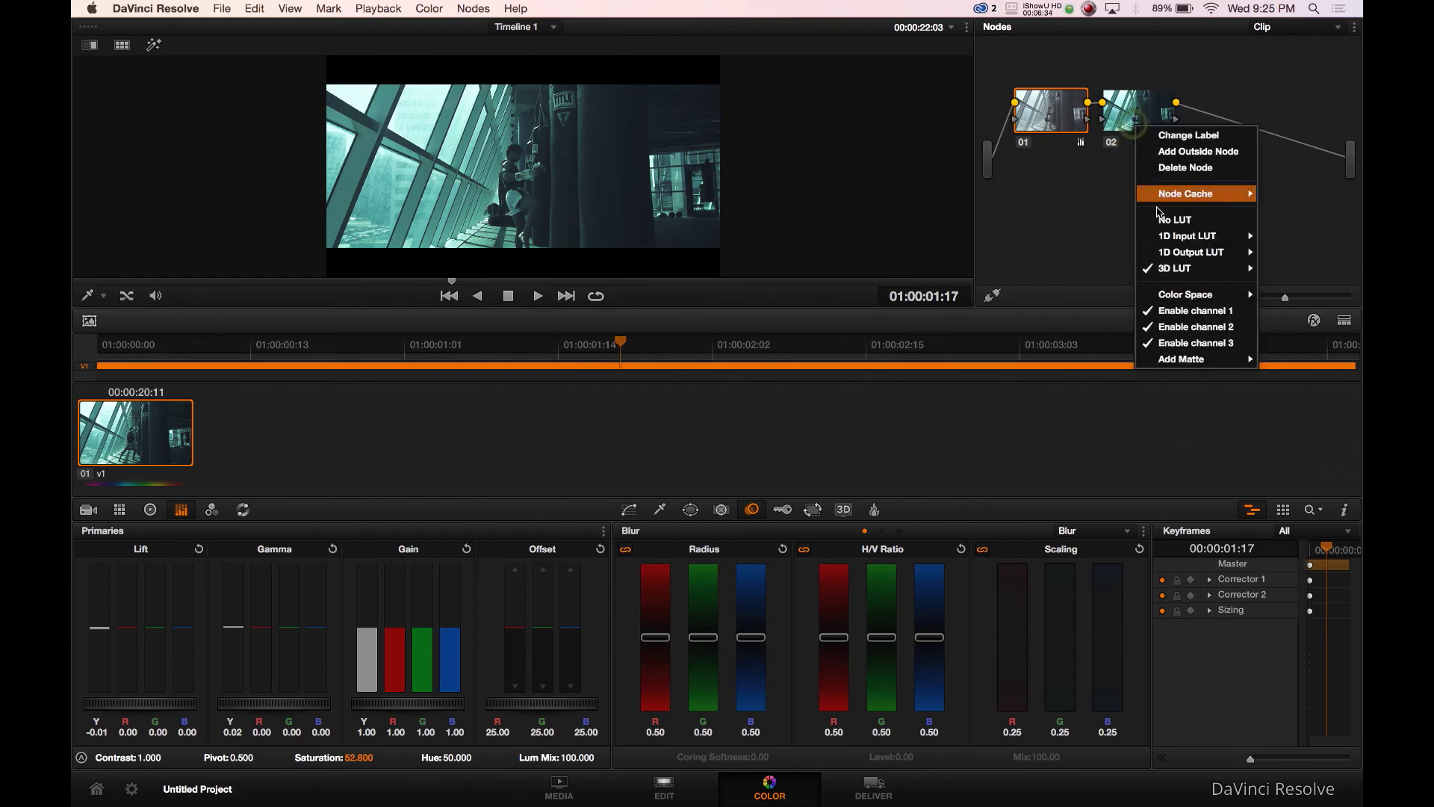
pyautogui.moveTo(1174, 271)
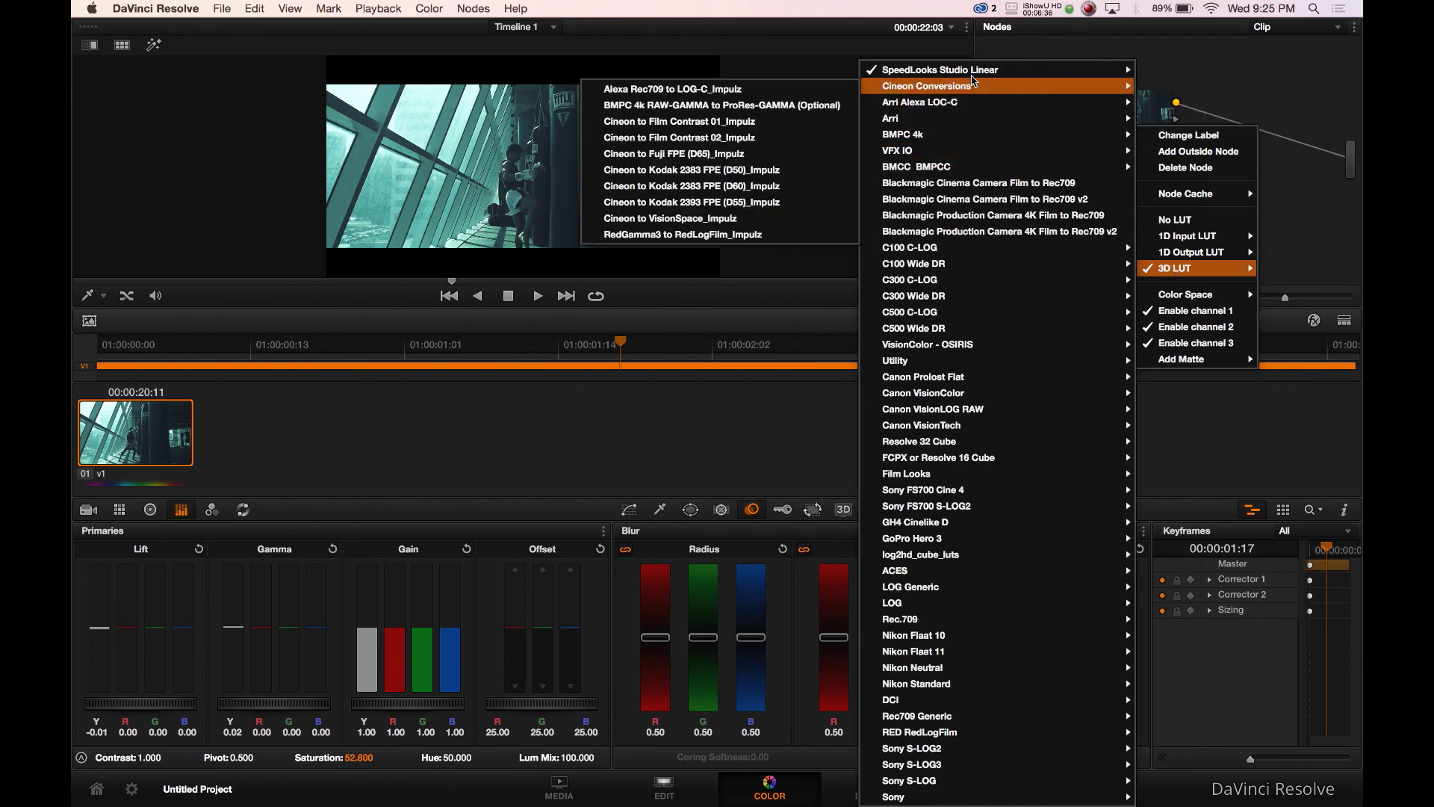
pyautogui.moveTo(975, 71)
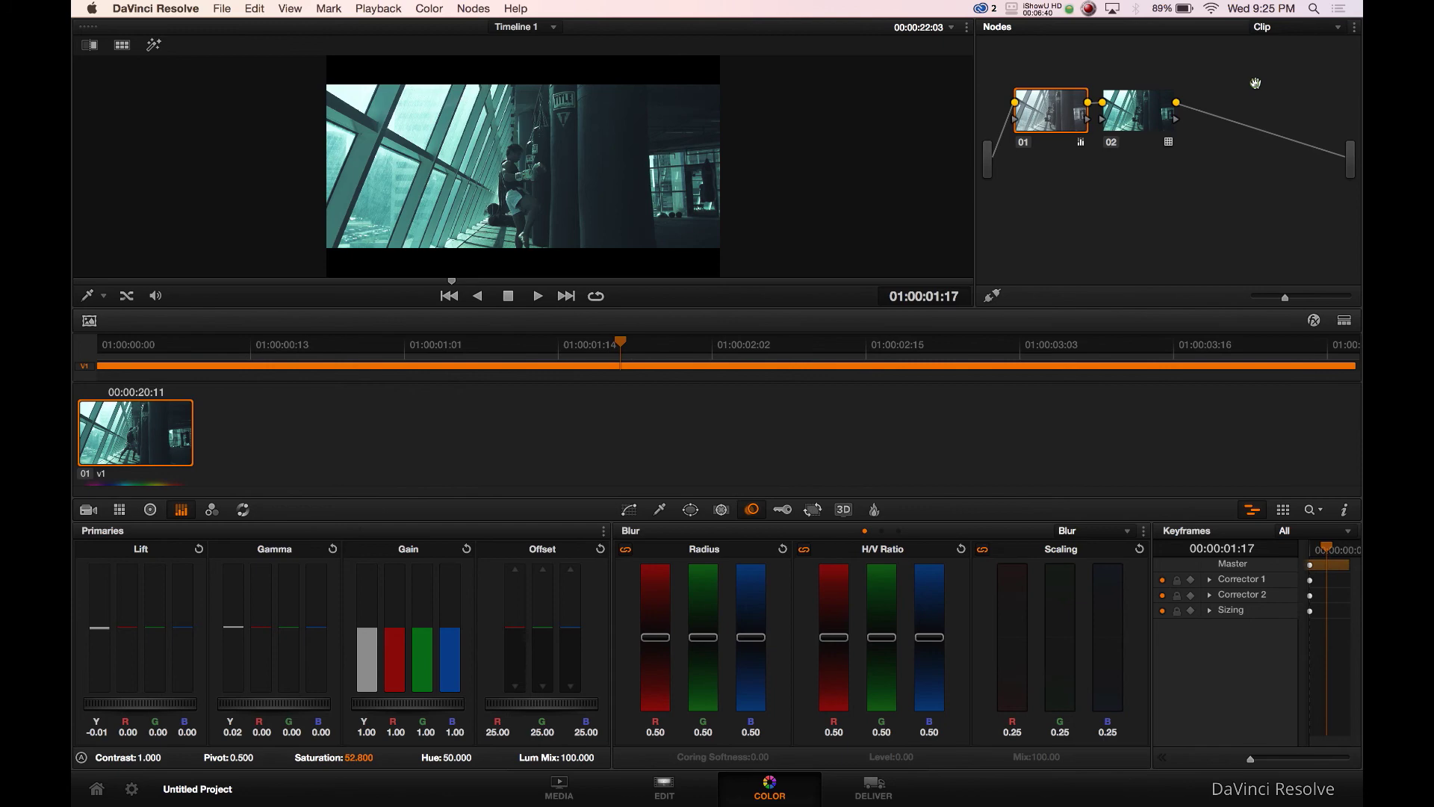
pyautogui.click(1139, 121)
pyautogui.rightClick(1141, 126)
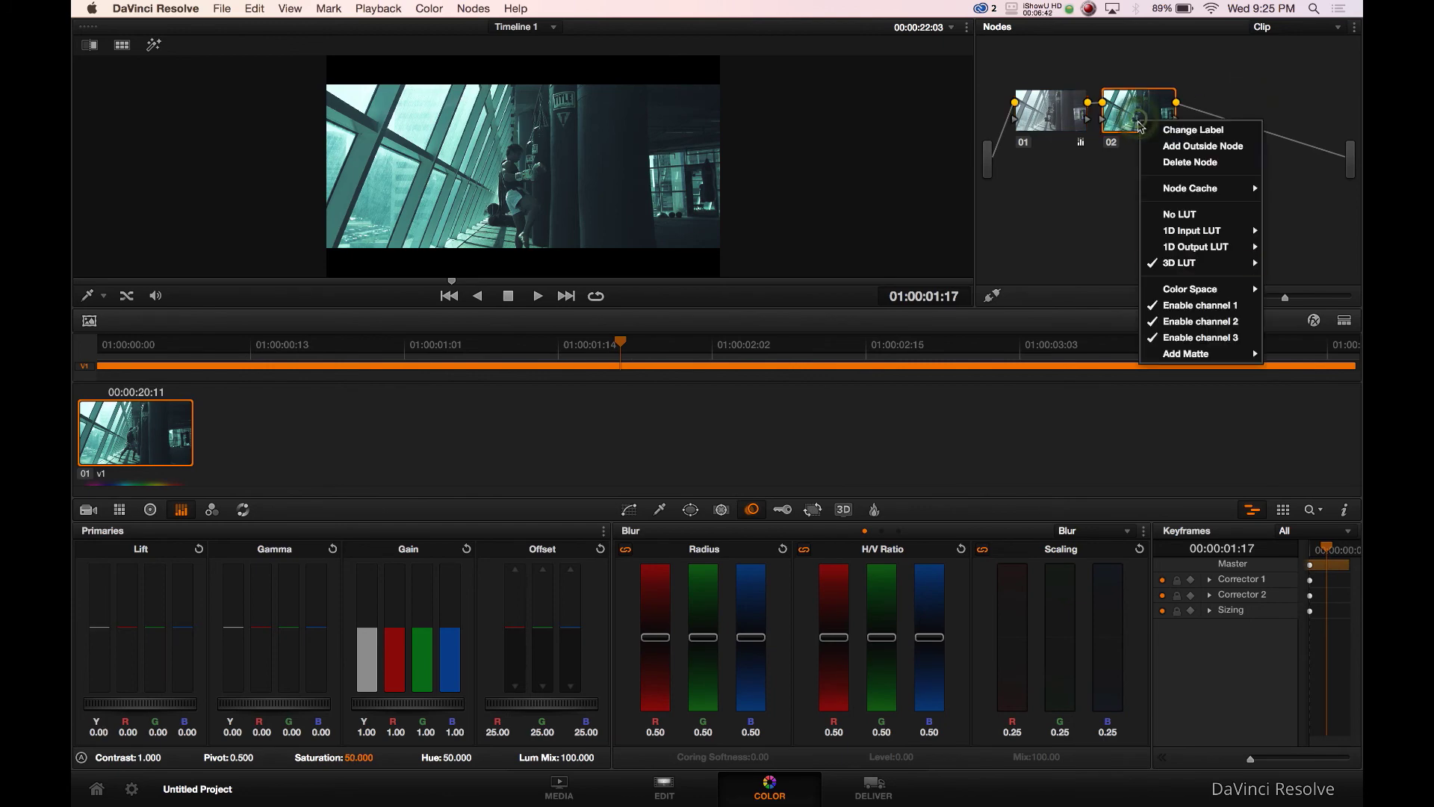
pyautogui.moveTo(1182, 264)
pyautogui.moveTo(943, 75)
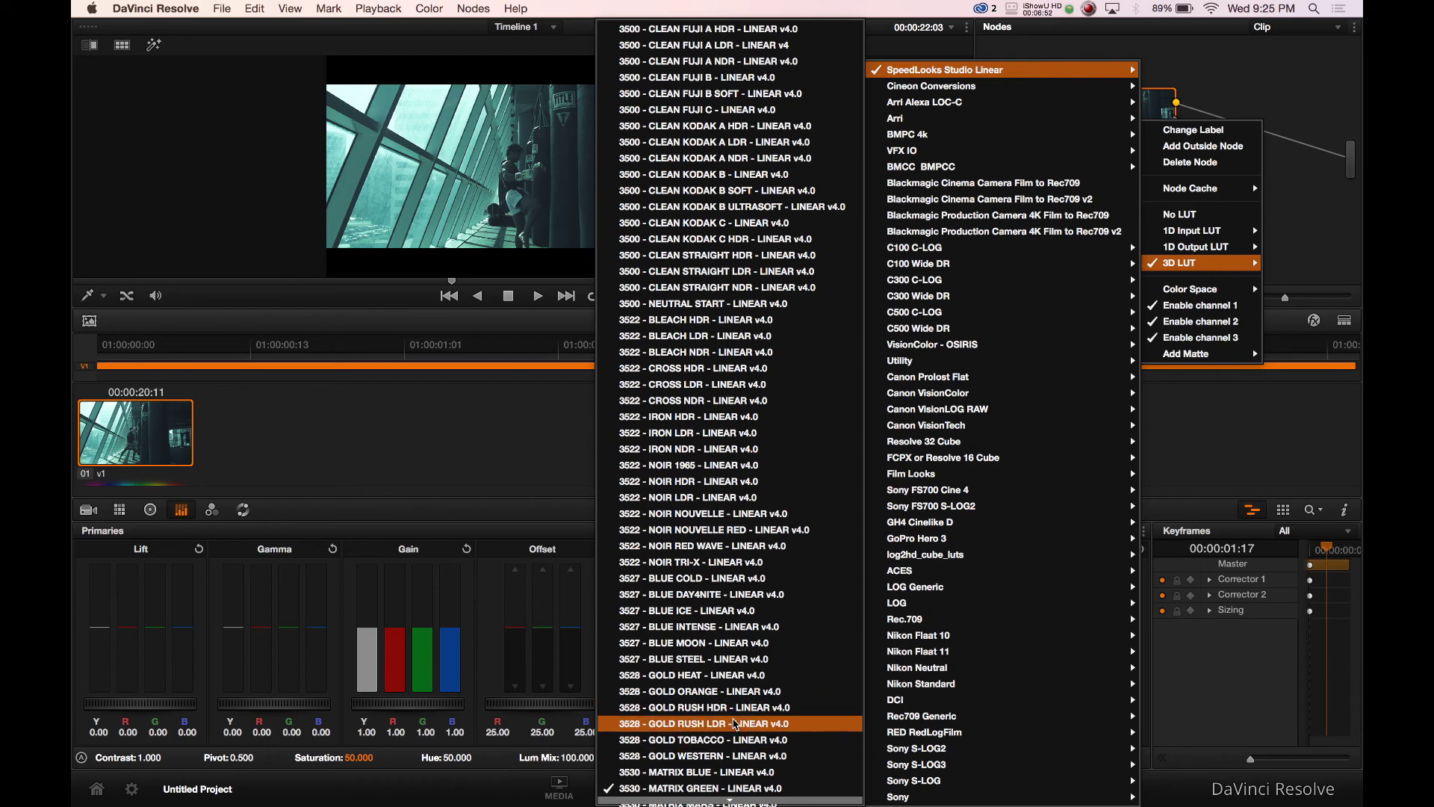
# Apply the 3528 Gold Heat LUT to node 02 and play it back enlarged.
pyautogui.click(720, 674)
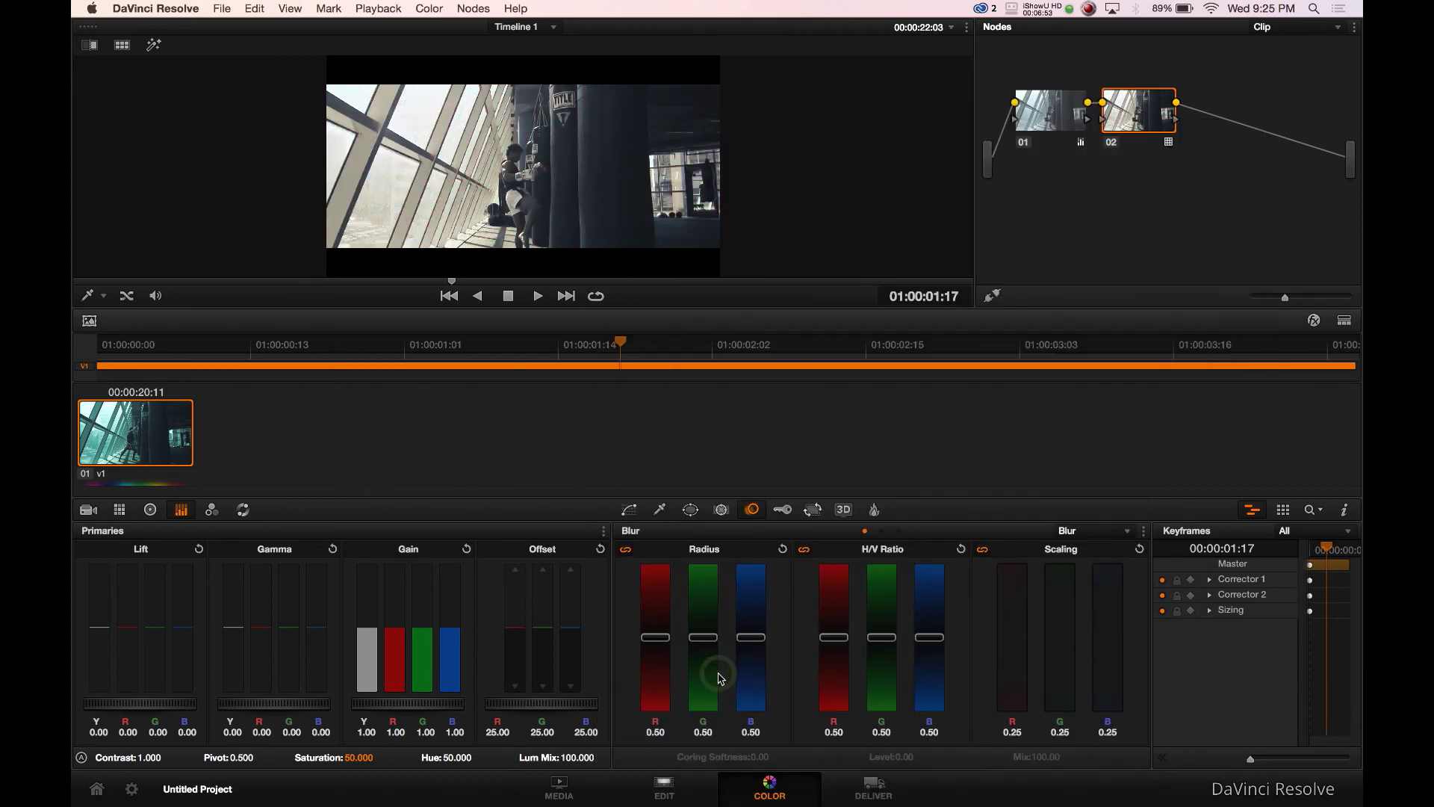
pyautogui.click(1338, 321)
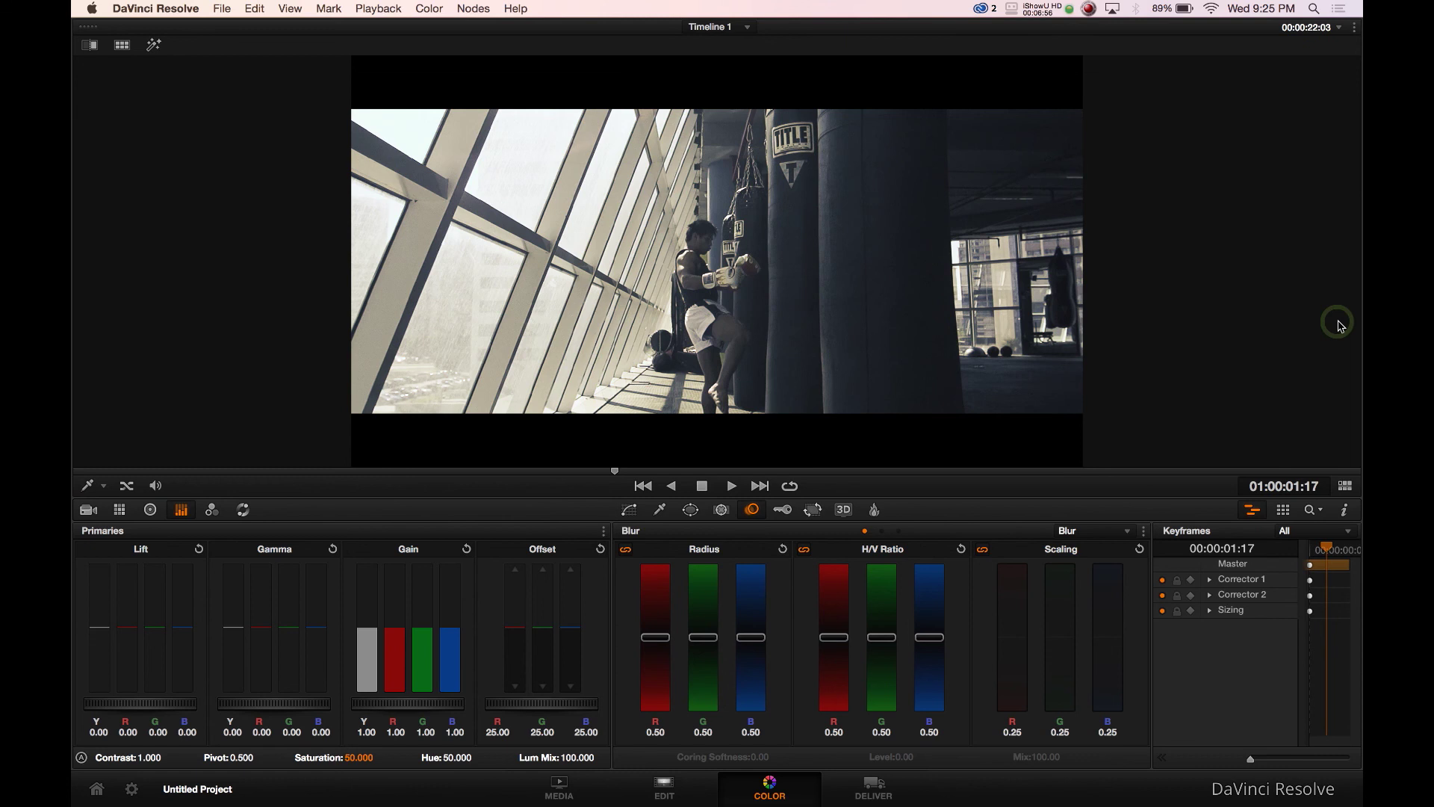
pyautogui.press('space')
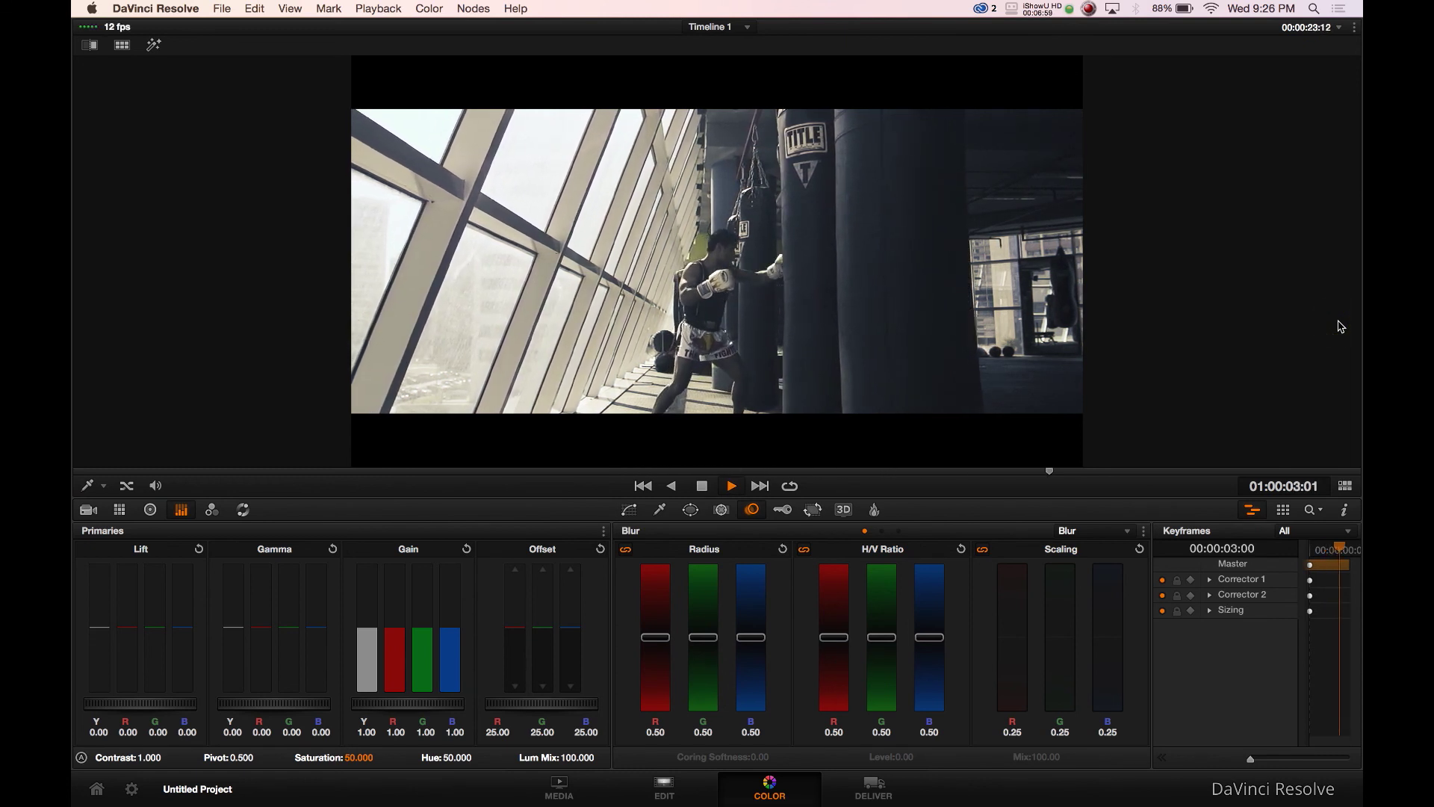
pyautogui.press('space')
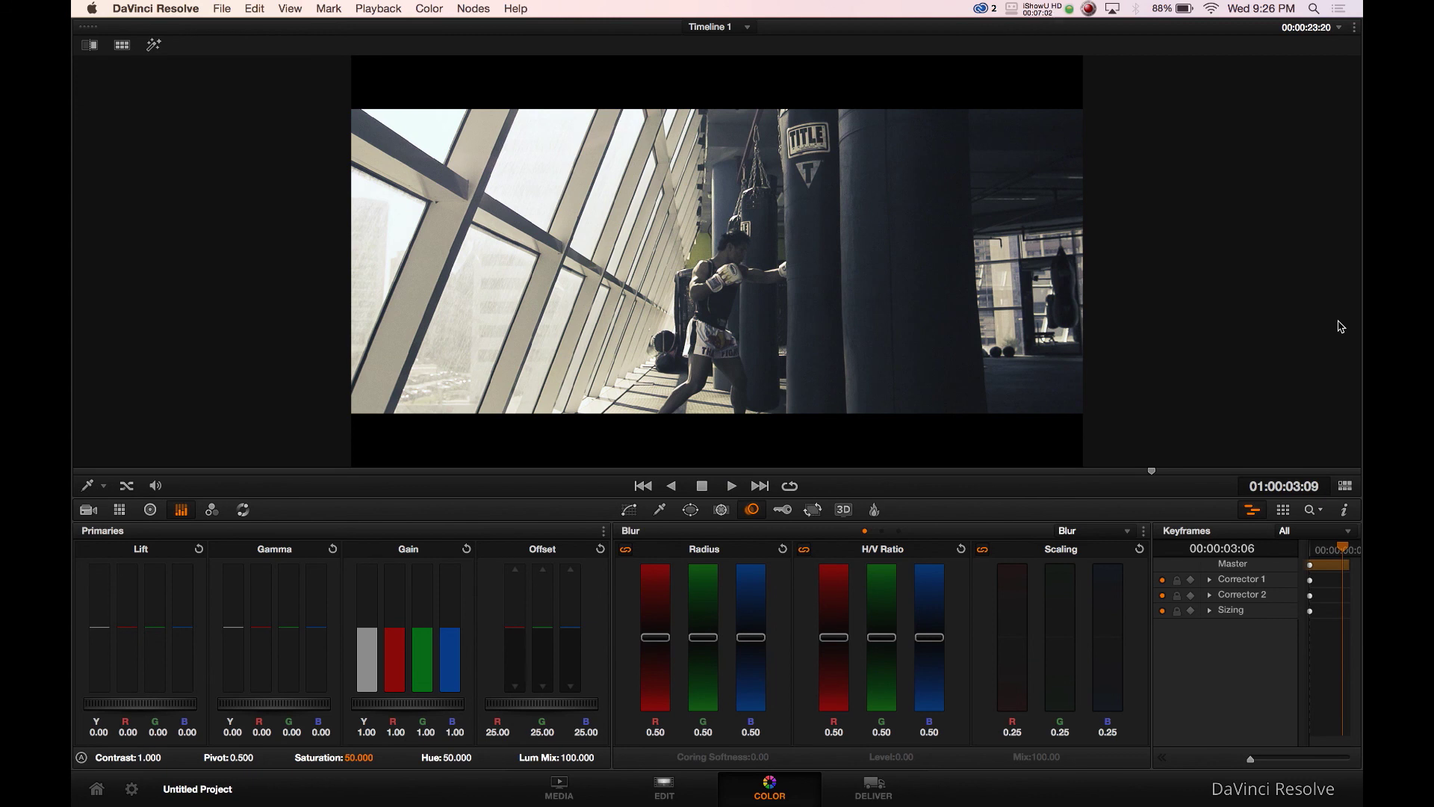
# Lower Lift Y to -0.03 to deepen the shadows and replay the clip.
pyautogui.click(1345, 486)
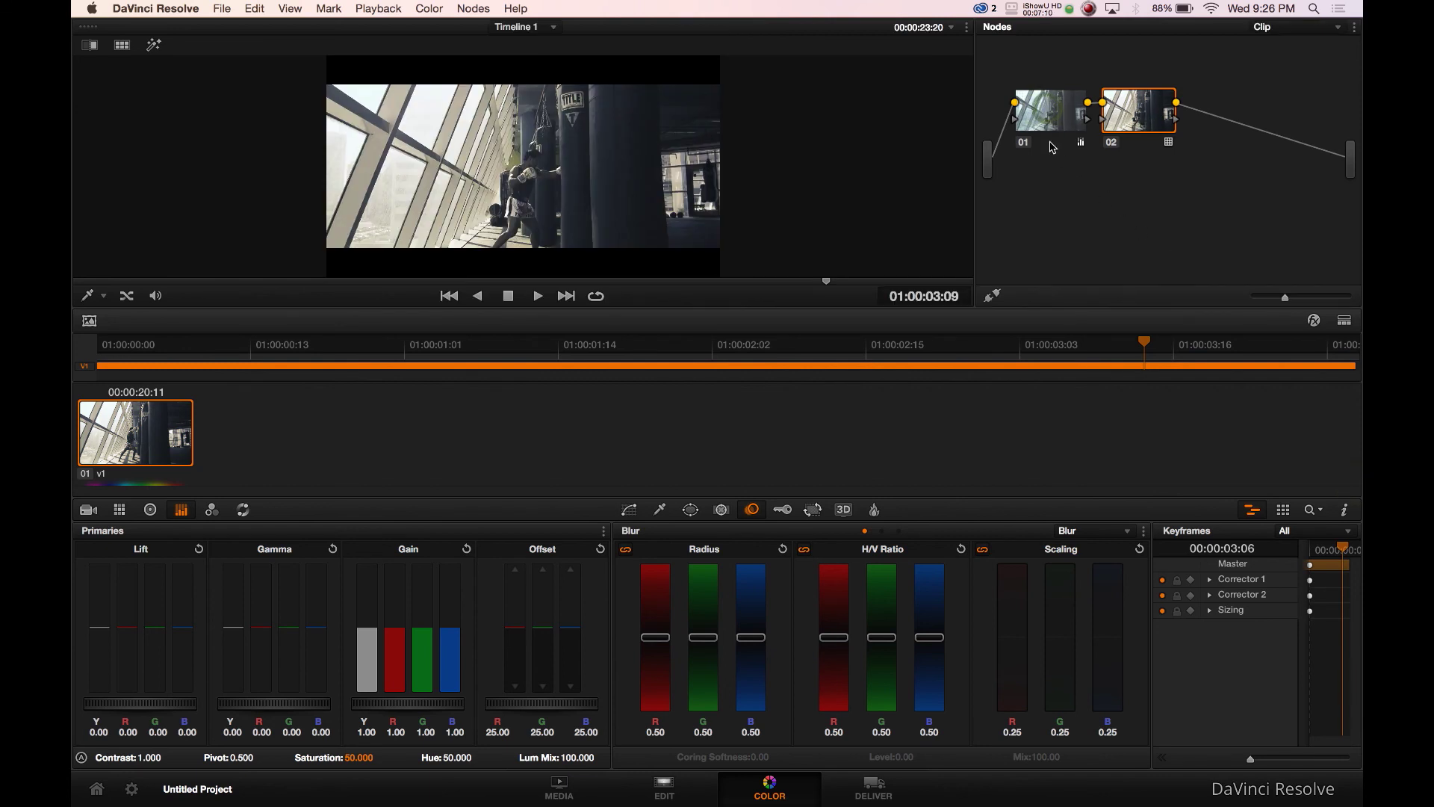
pyautogui.click(1347, 323)
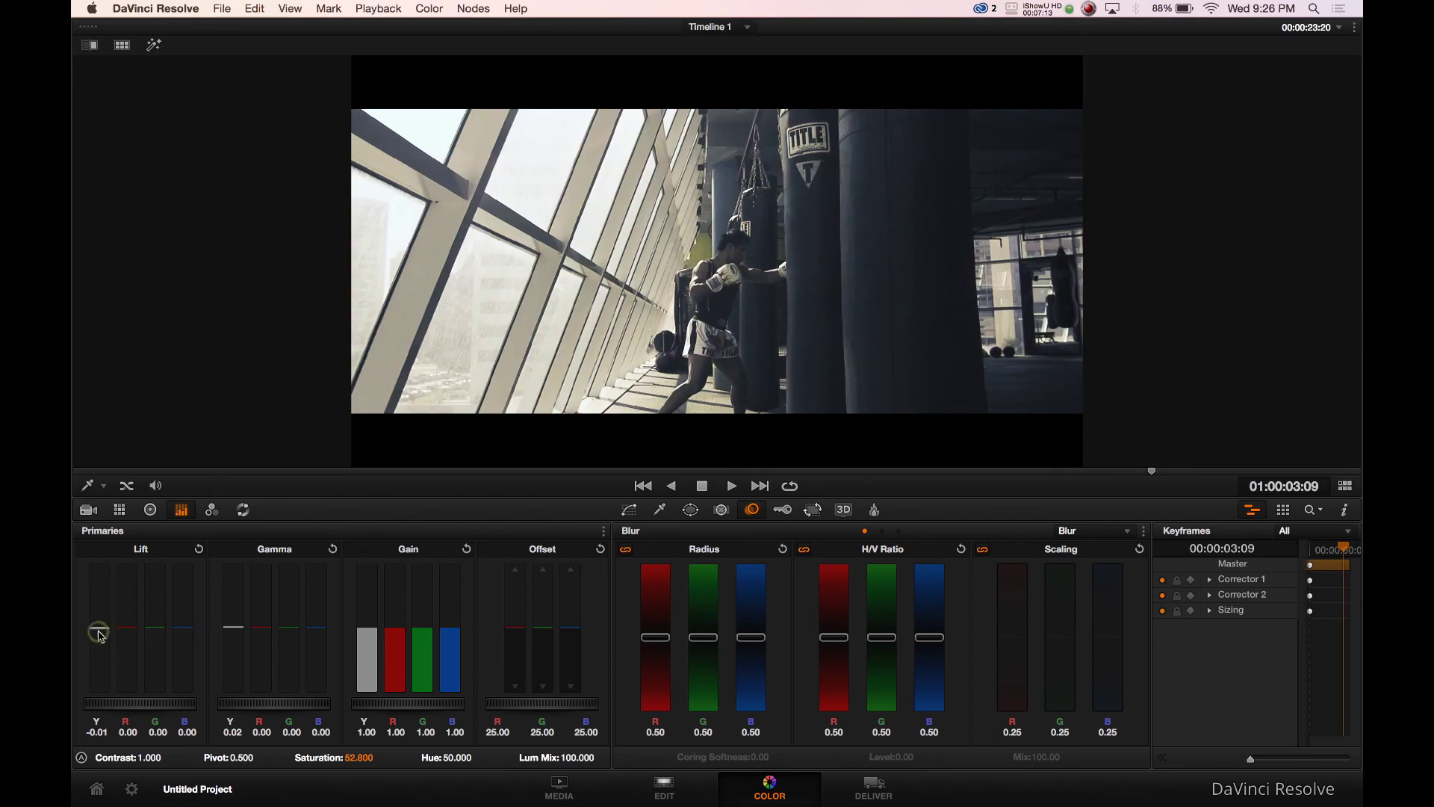
pyautogui.moveTo(99, 634); pyautogui.dragTo(100, 645)
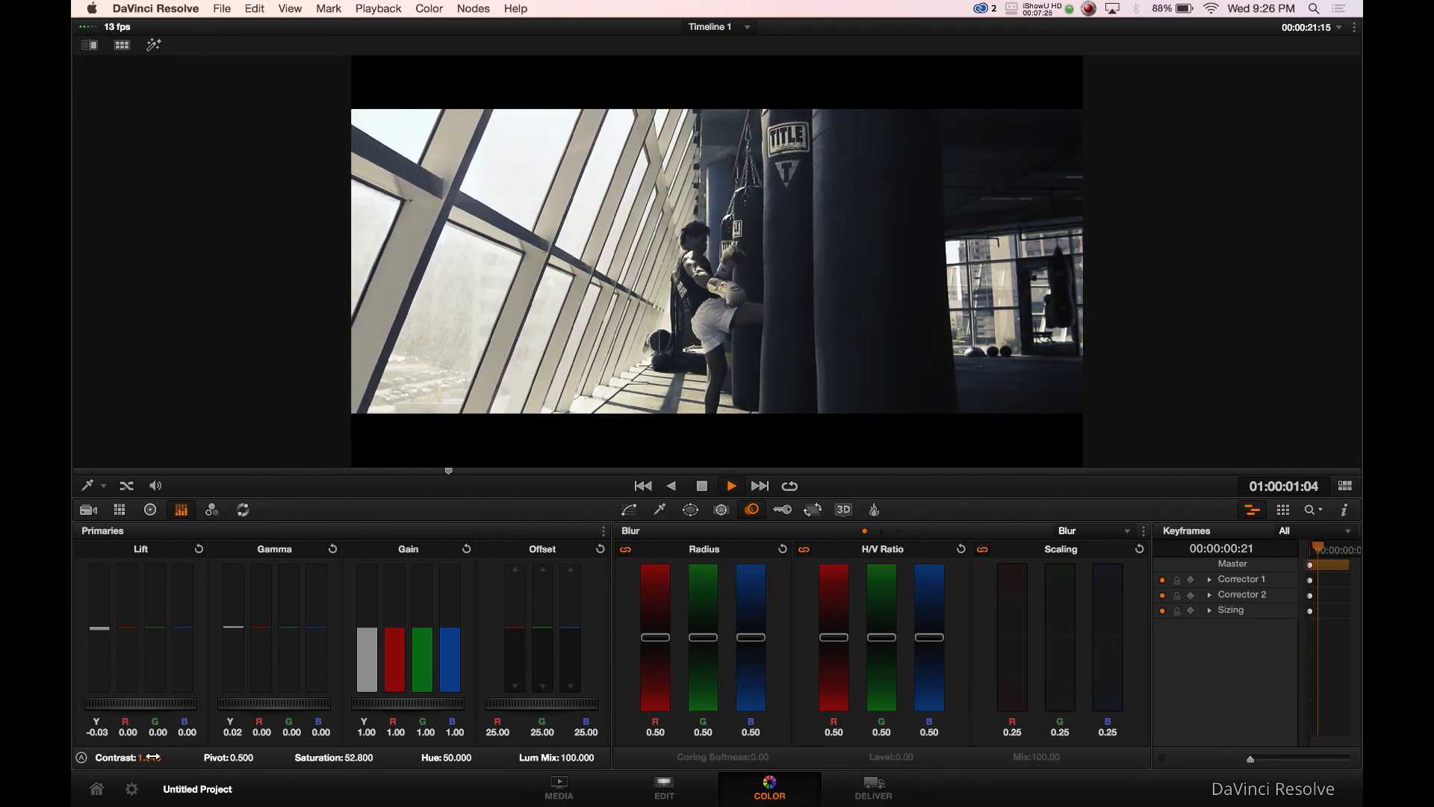
pyautogui.press('space')
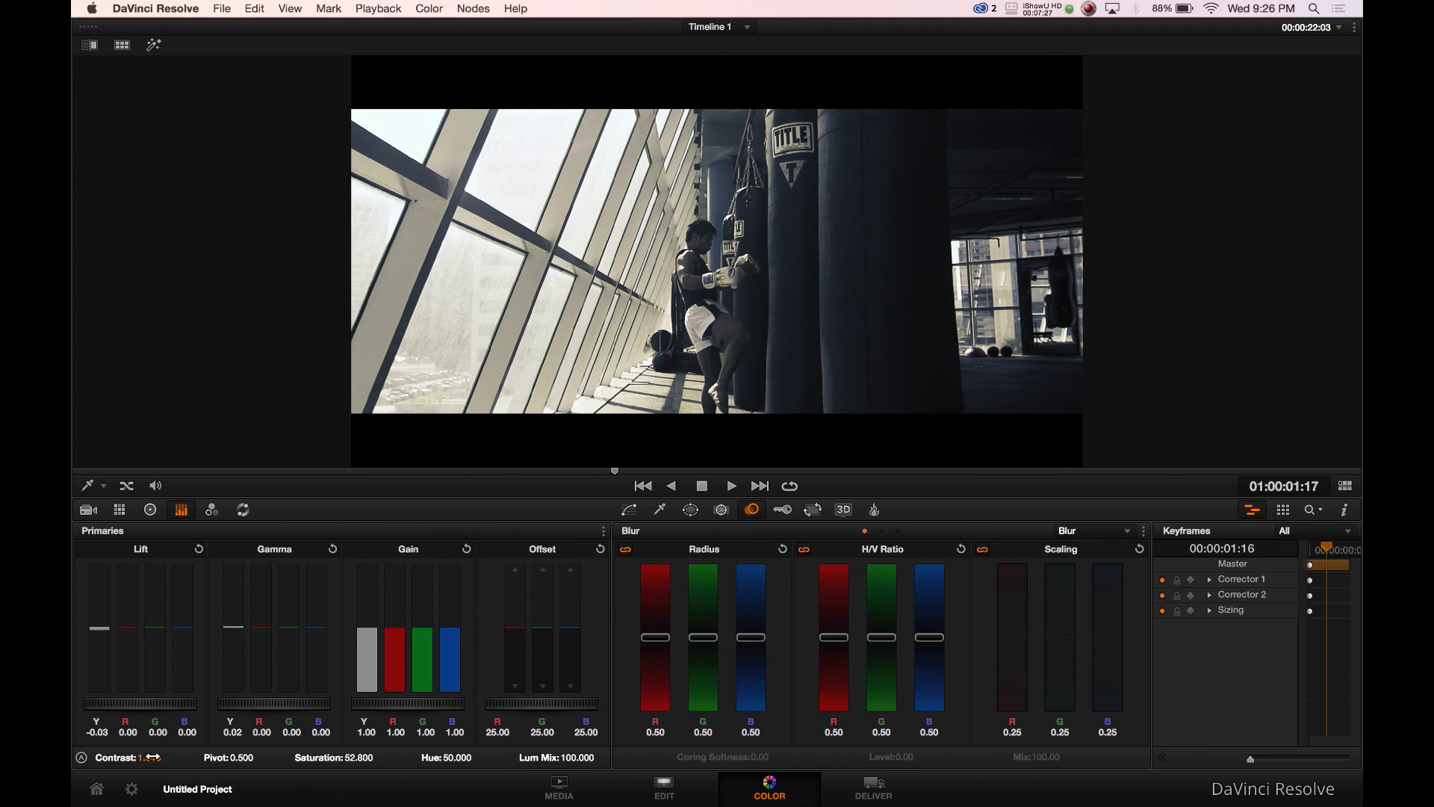